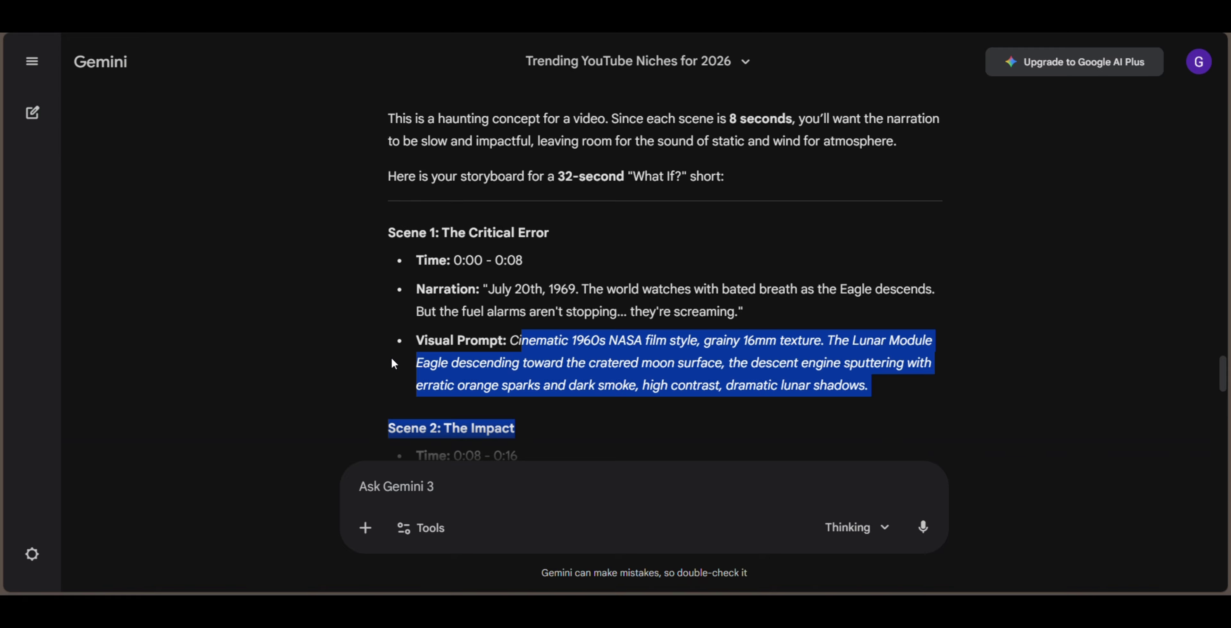
- Copy the Scene 1 visual prompt, the 1960s NASA-style Lunar Module descent, from the storyboard
left_click(373, 359)
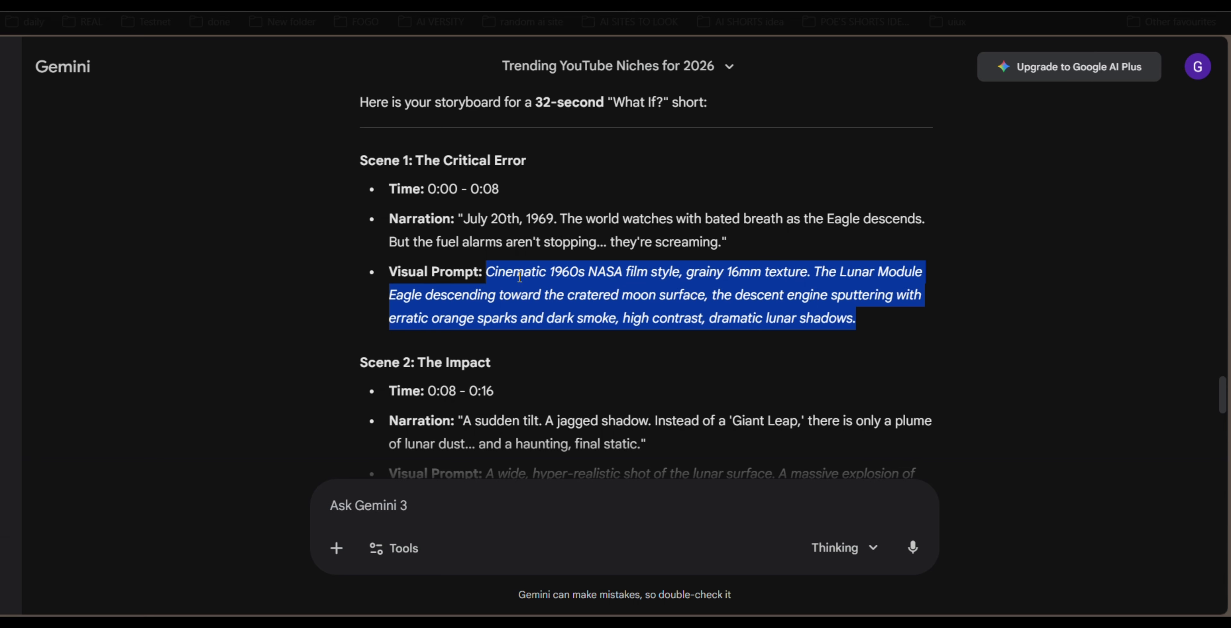
left_click(563, 293)
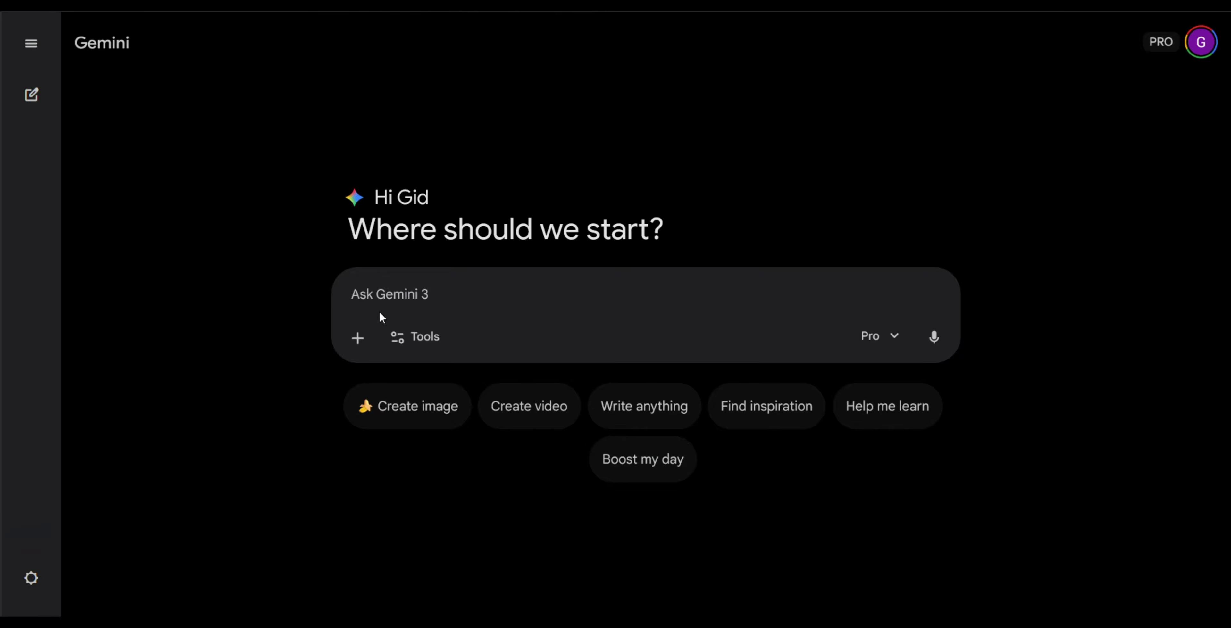
- Generate a video from the copied Scene 1 prompt with Create videos (Veo 3.1) in the new Pro-account chat
left_click(400, 340)
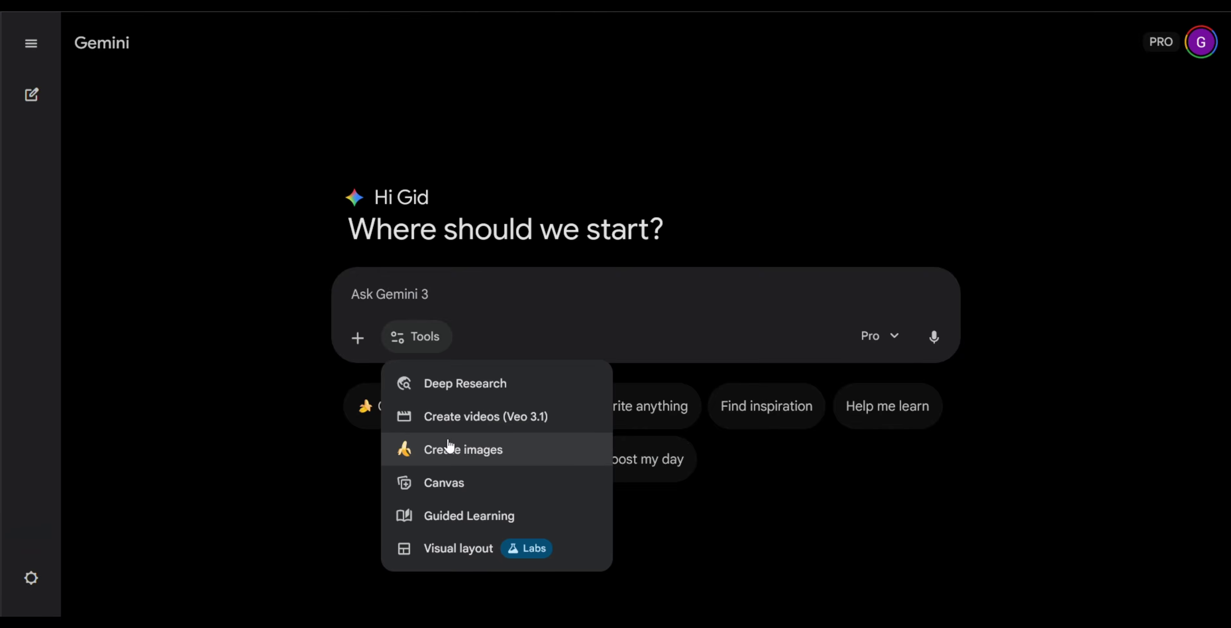
left_click(509, 188)
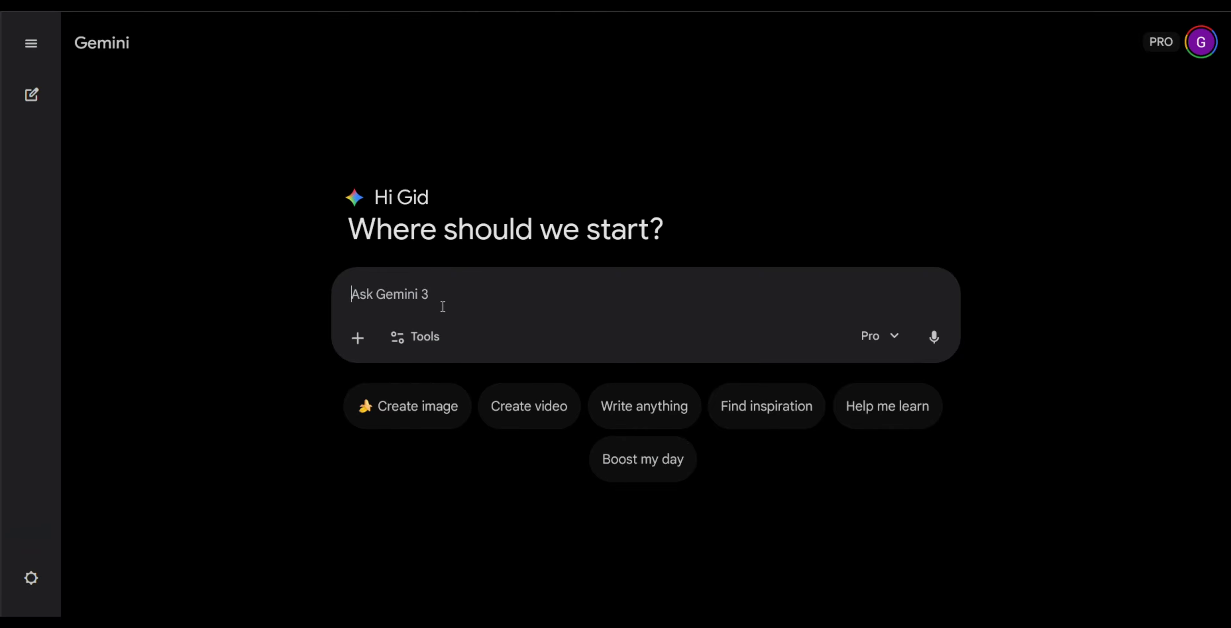
left_click(425, 340)
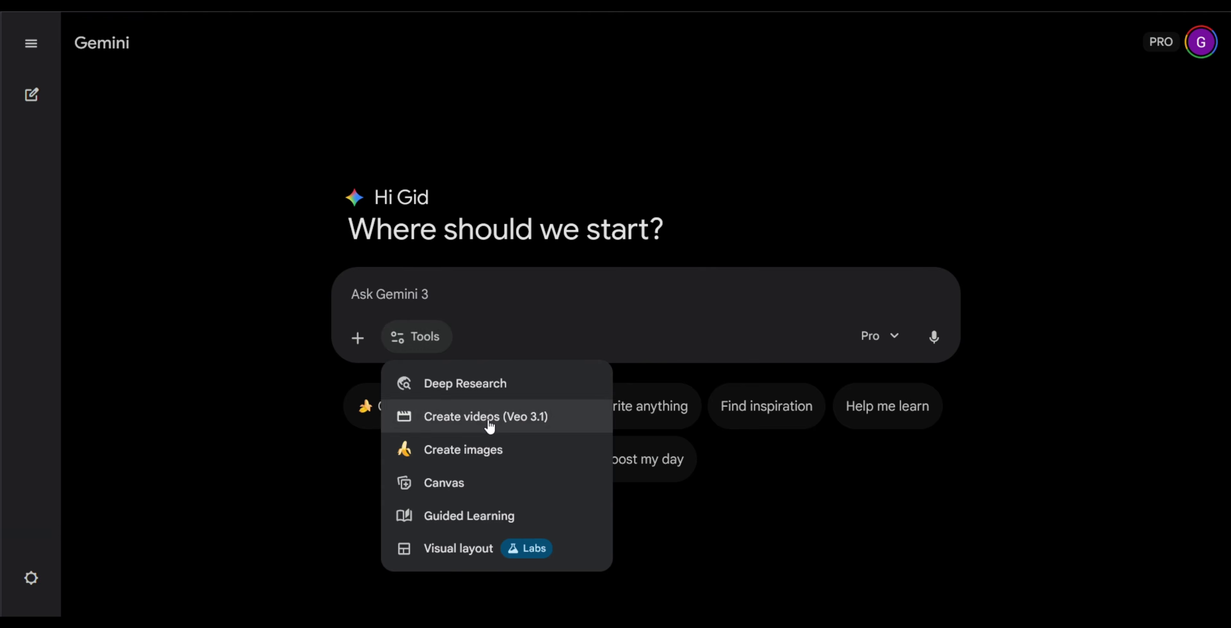
left_click(520, 424)
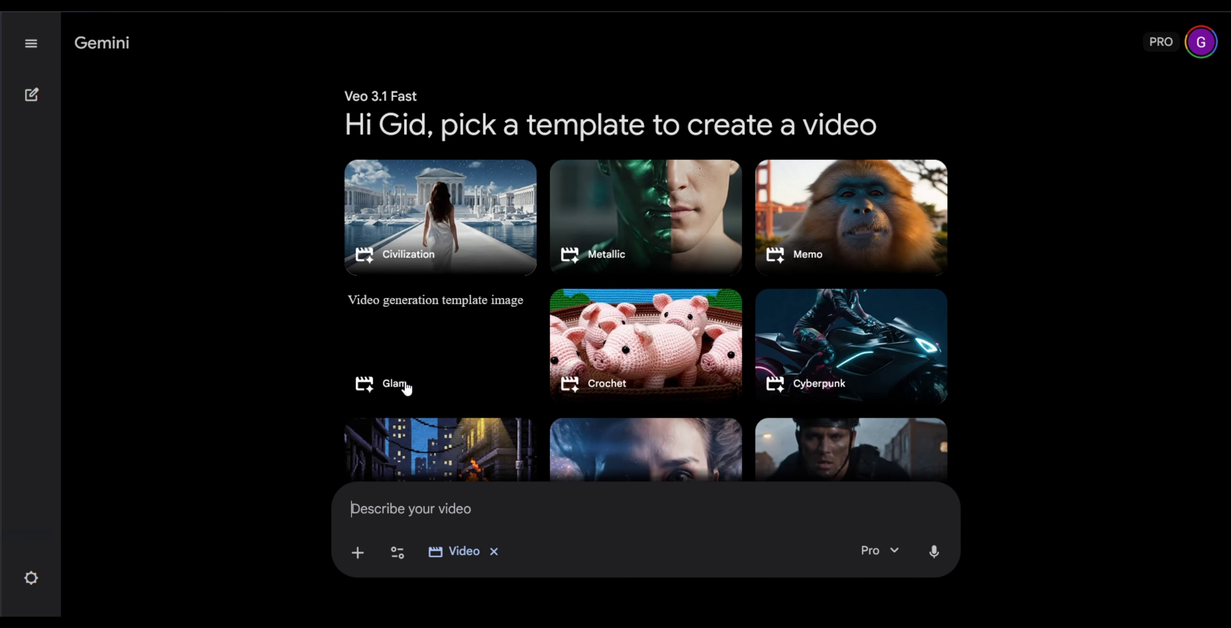
right_click(411, 509)
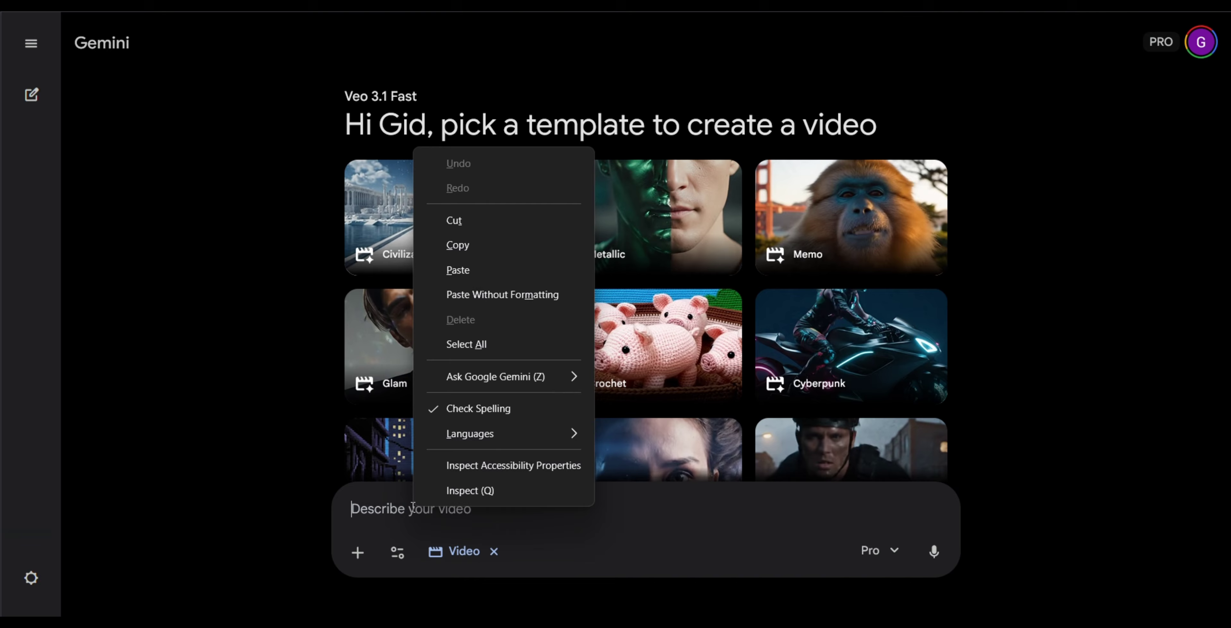
left_click(495, 278)
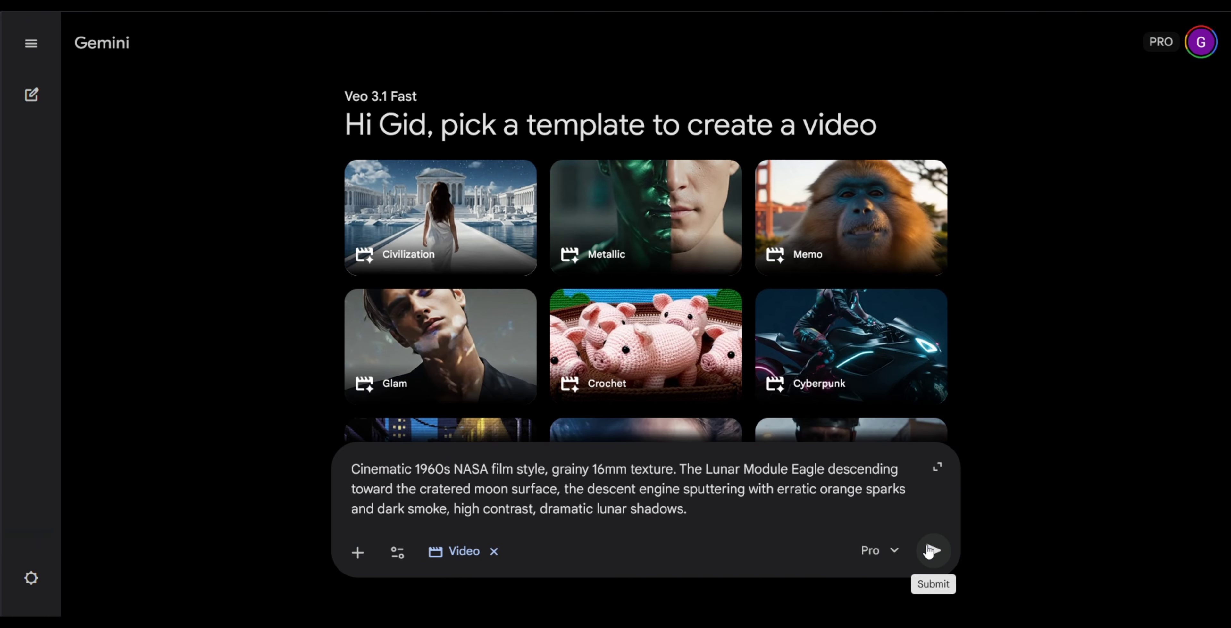
left_click(929, 552)
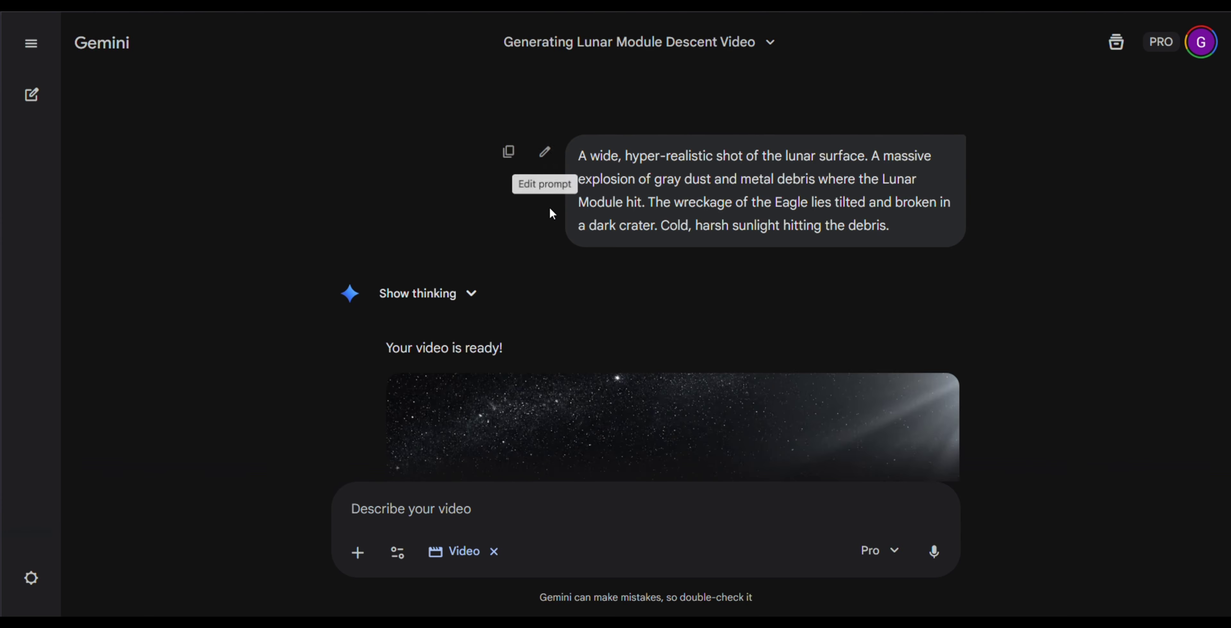
- Review the prompts and generated videos for the Lunar Module descent and the lunar surface impact
scroll(550, 191, "up", 5)
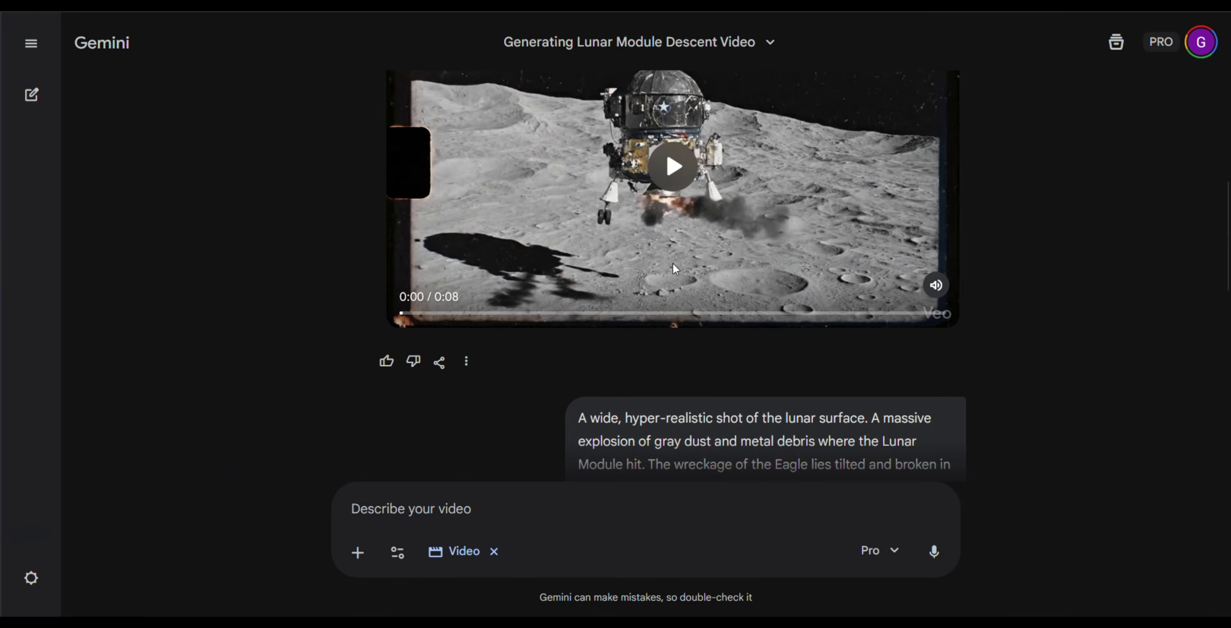
scroll(671, 266, "down", 10)
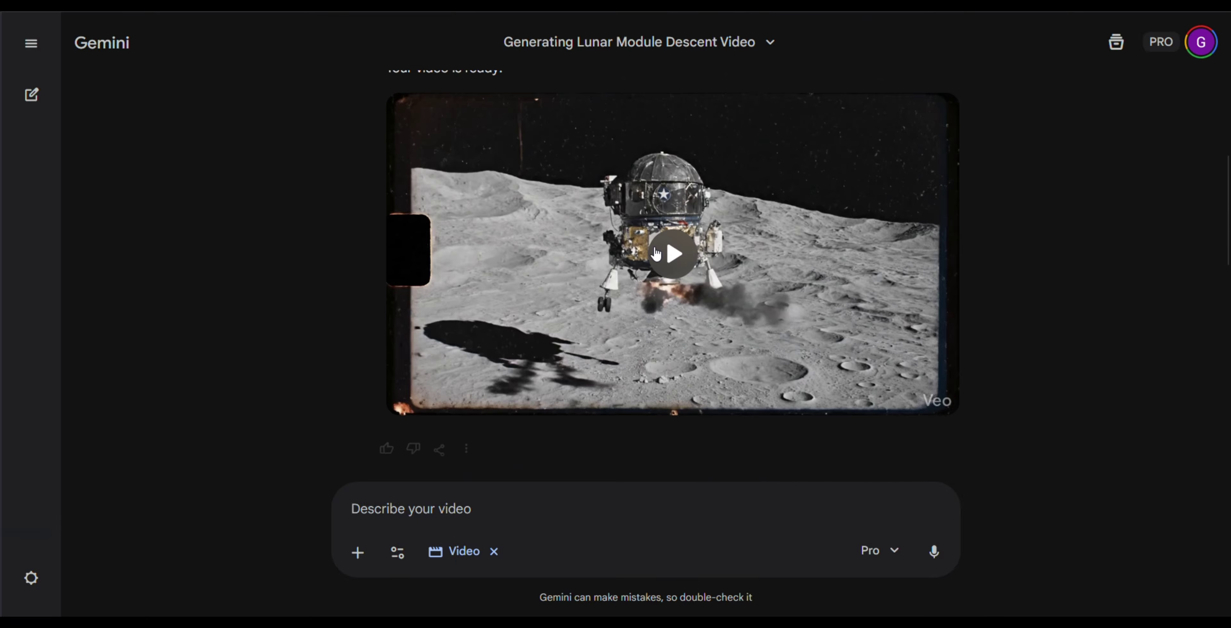
scroll(598, 241, "down", 2)
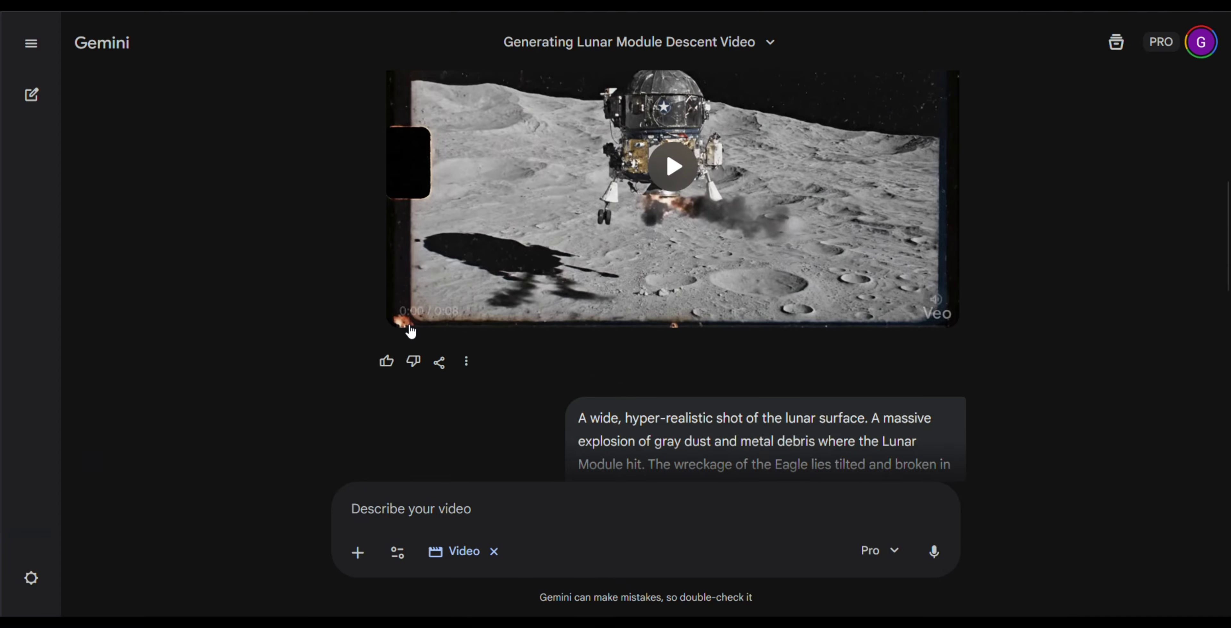
scroll(566, 377, "down", 8)
scroll(586, 364, "up", 4)
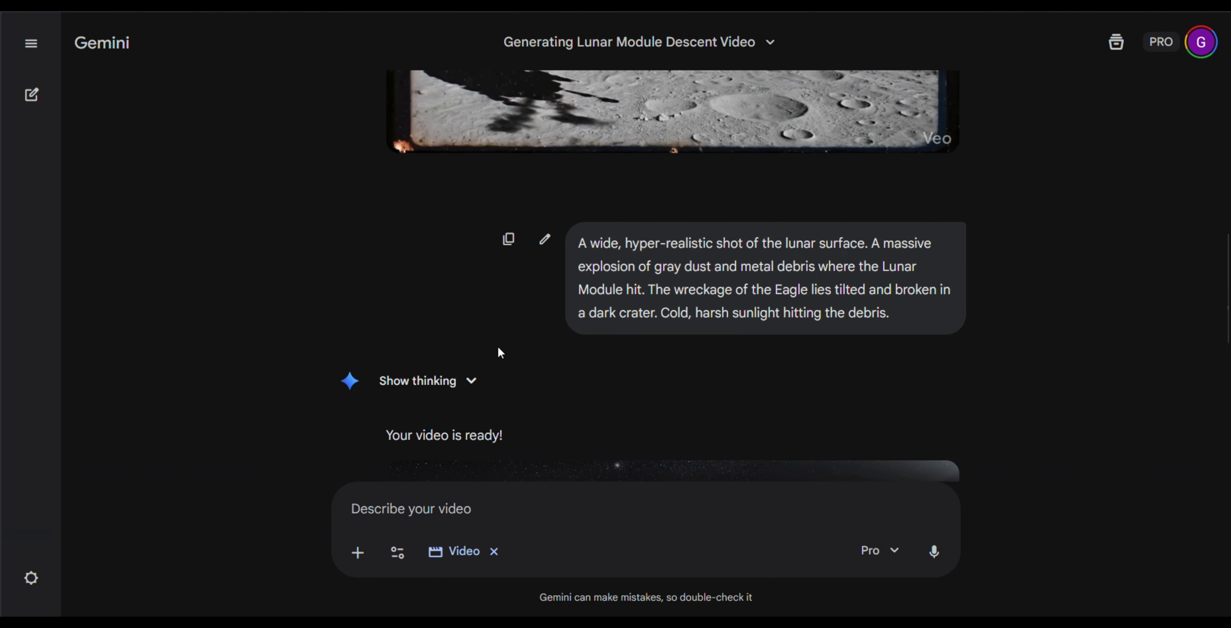
scroll(642, 340, "up", 3)
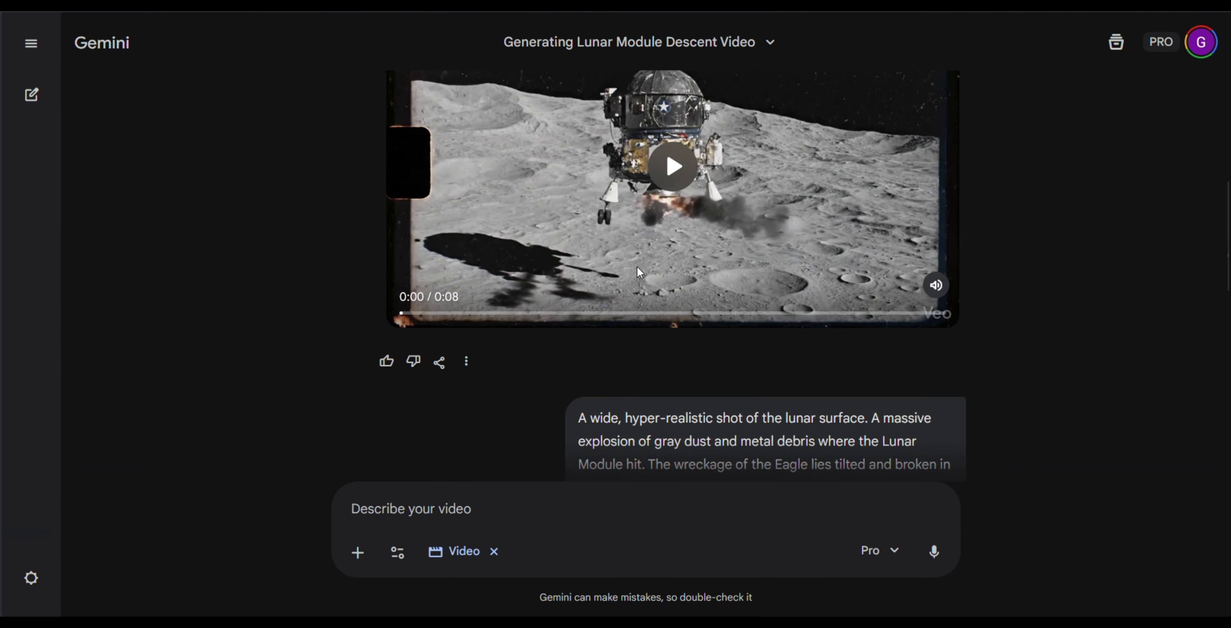
mouse_move(485, 261)
scroll(485, 316, "down", 3)
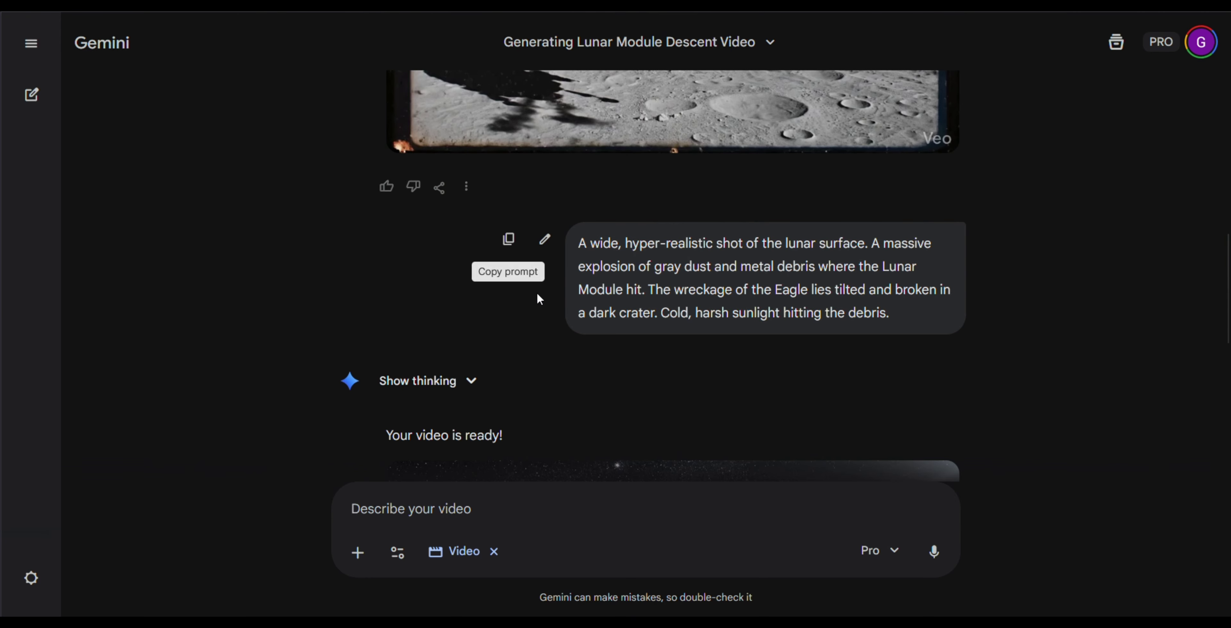
scroll(586, 326, "up", 5)
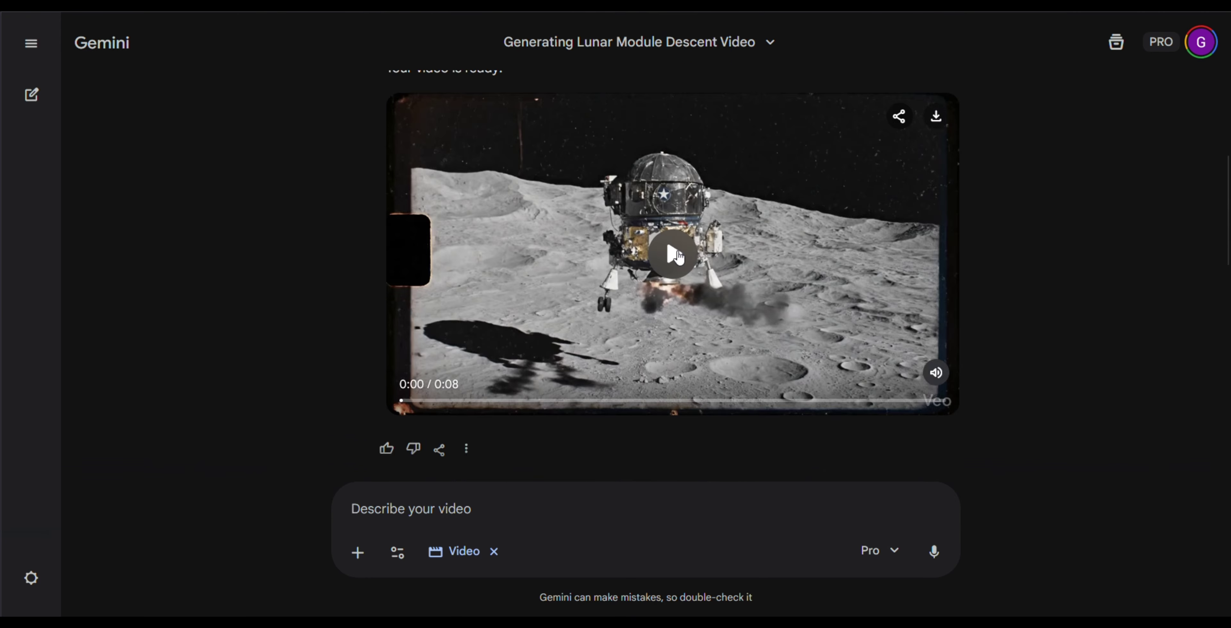
scroll(626, 269, "down", 2)
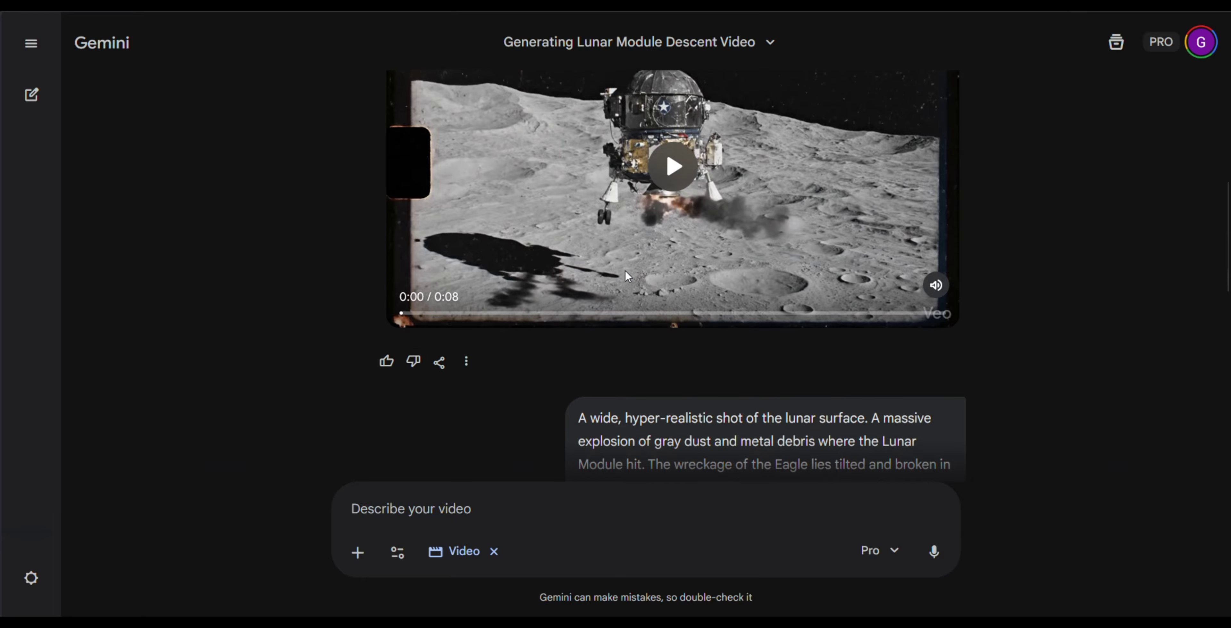
scroll(622, 266, "up", 5)
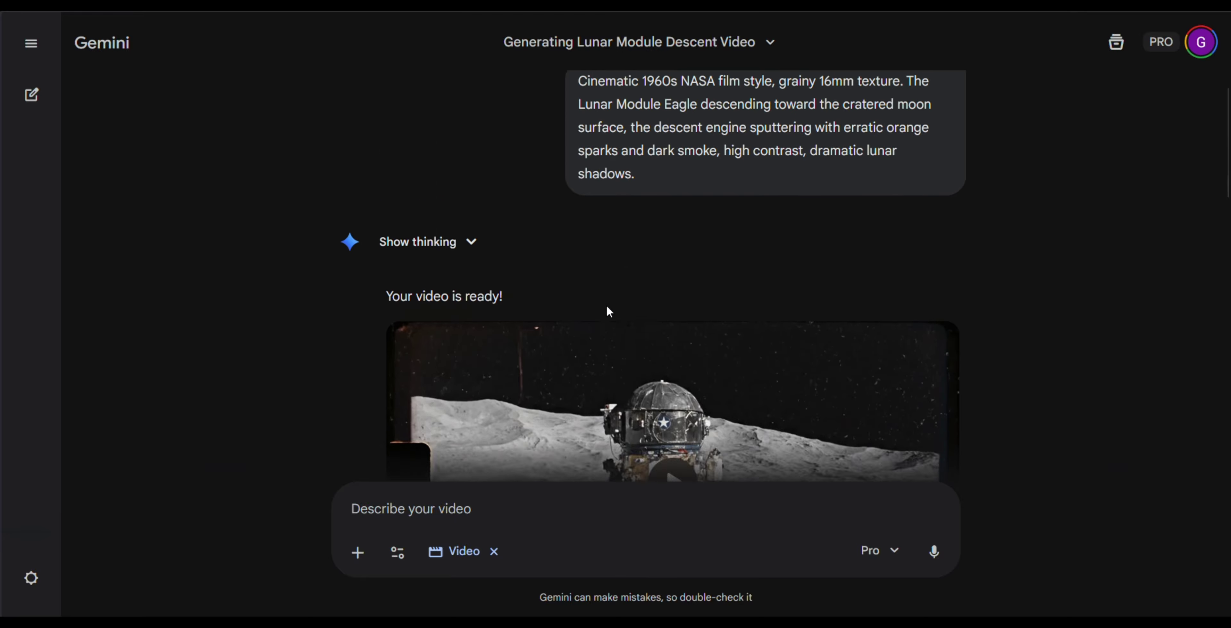
scroll(606, 305, "down", 15)
scroll(607, 358, "down", 2)
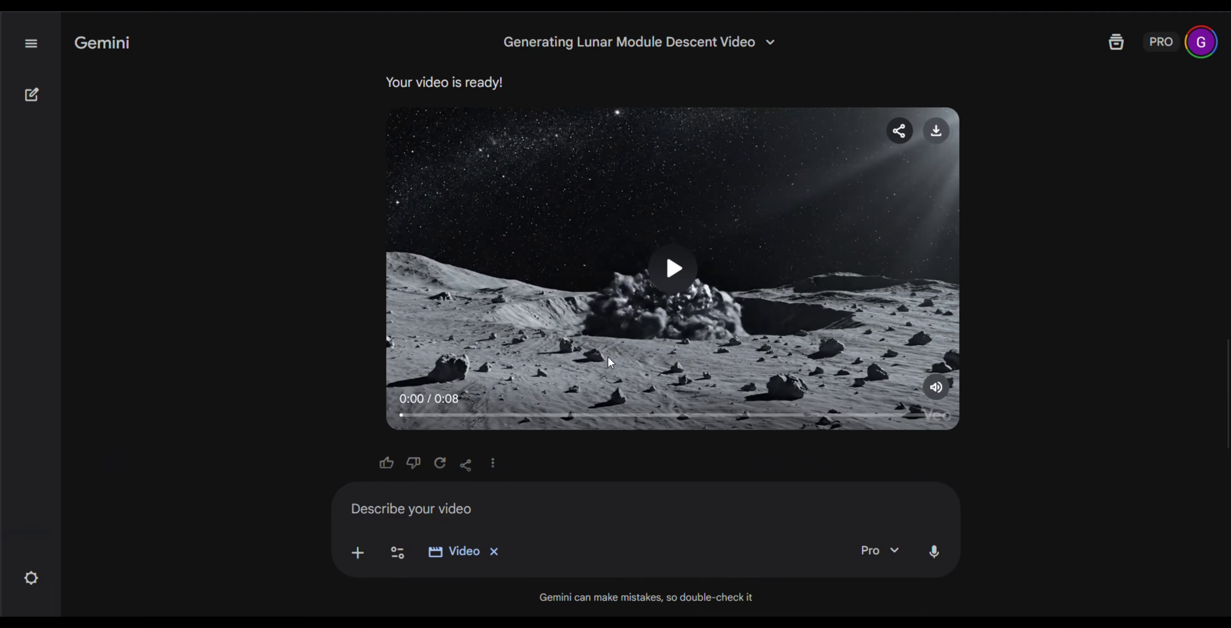
- Download the generated video of the Lunar Module descending toward the moon
scroll(609, 358, "up", 12)
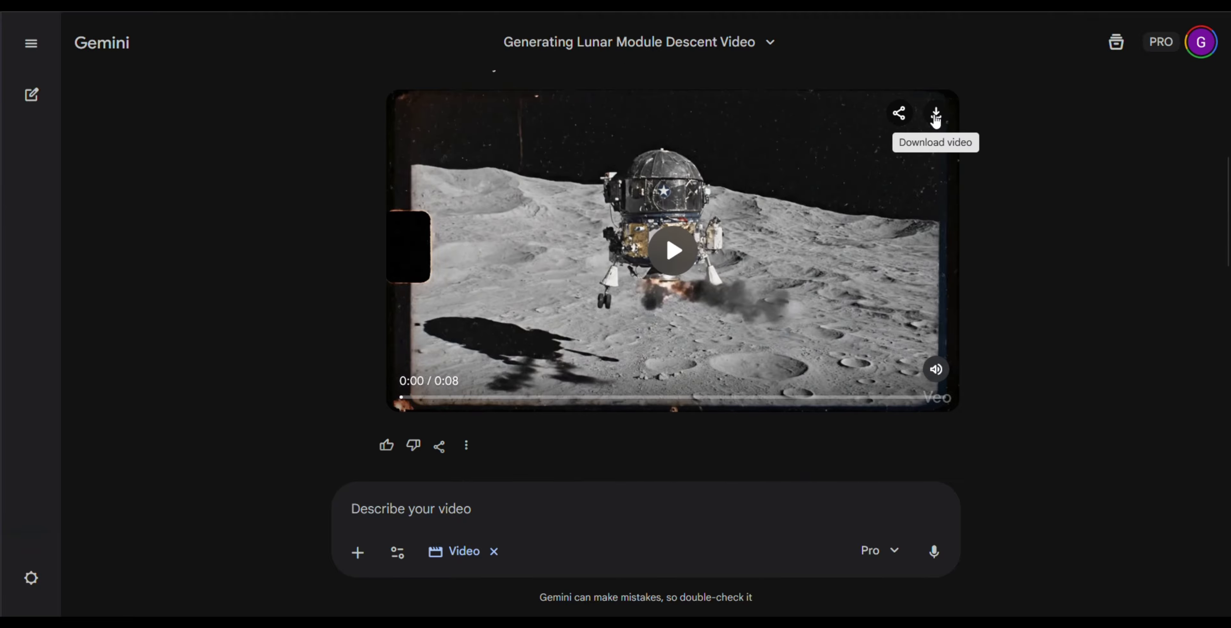
left_click(935, 119)
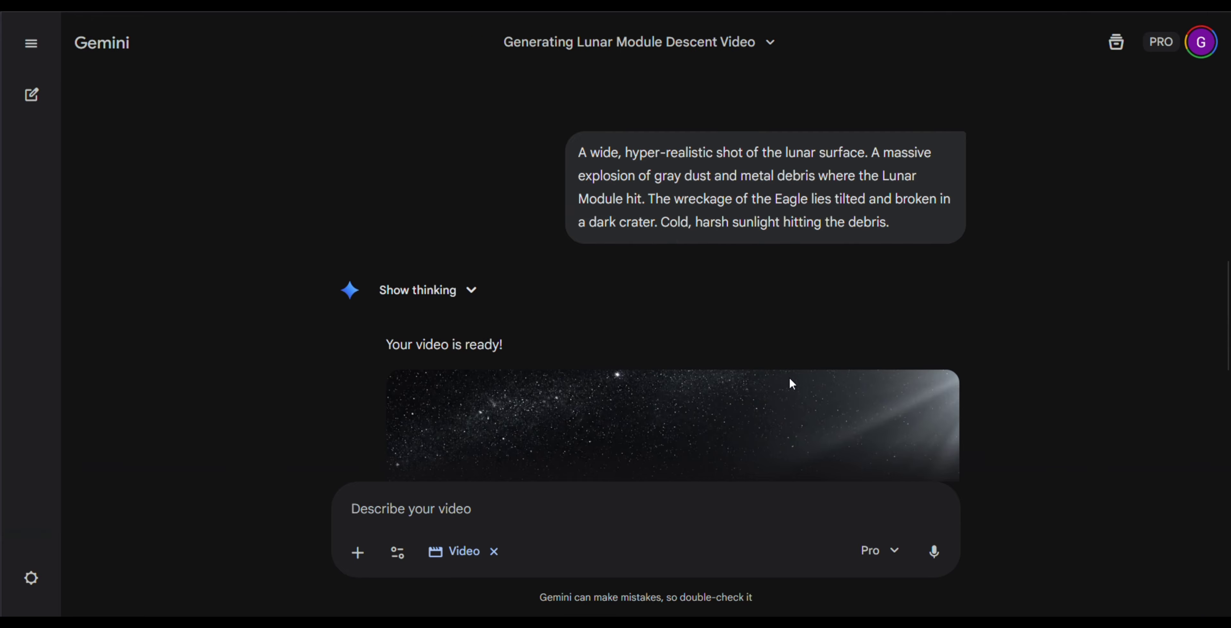
scroll(789, 380, "down", 2)
scroll(848, 378, "up", 2)
scroll(564, 320, "down", 2)
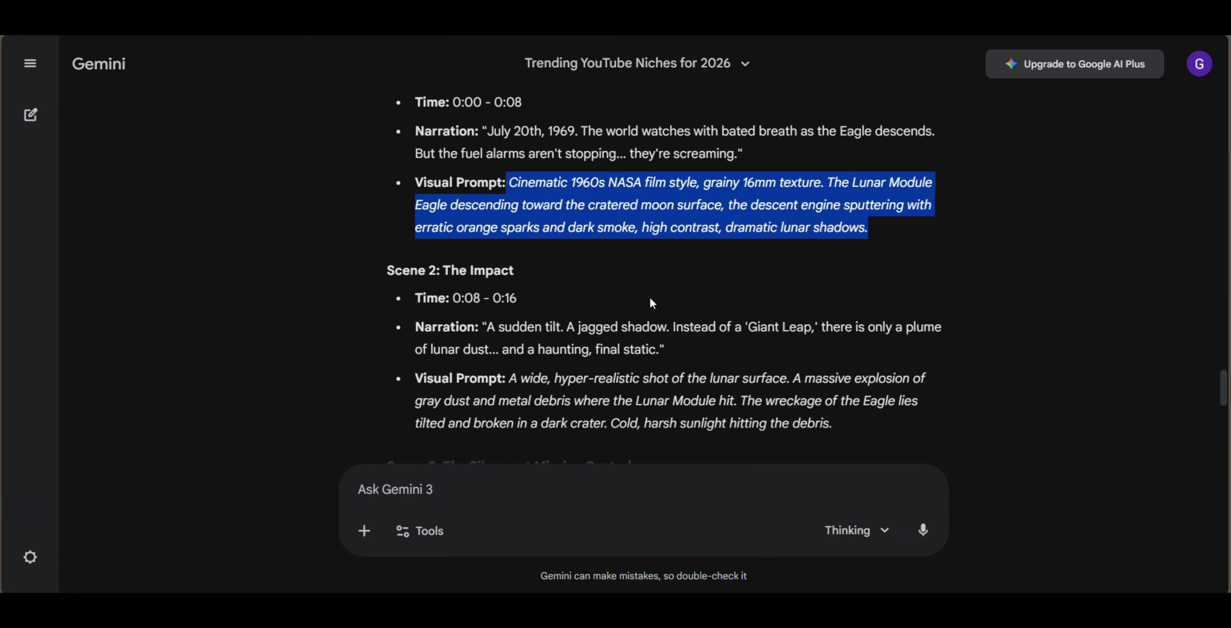
- Copy the highlighted Scene 1 visual prompt again from the storyboard in the Trending YouTube Niches chat
right_click(591, 205)
left_click(641, 228)
scroll(622, 225, "up", 5)
scroll(616, 228, "down", 5)
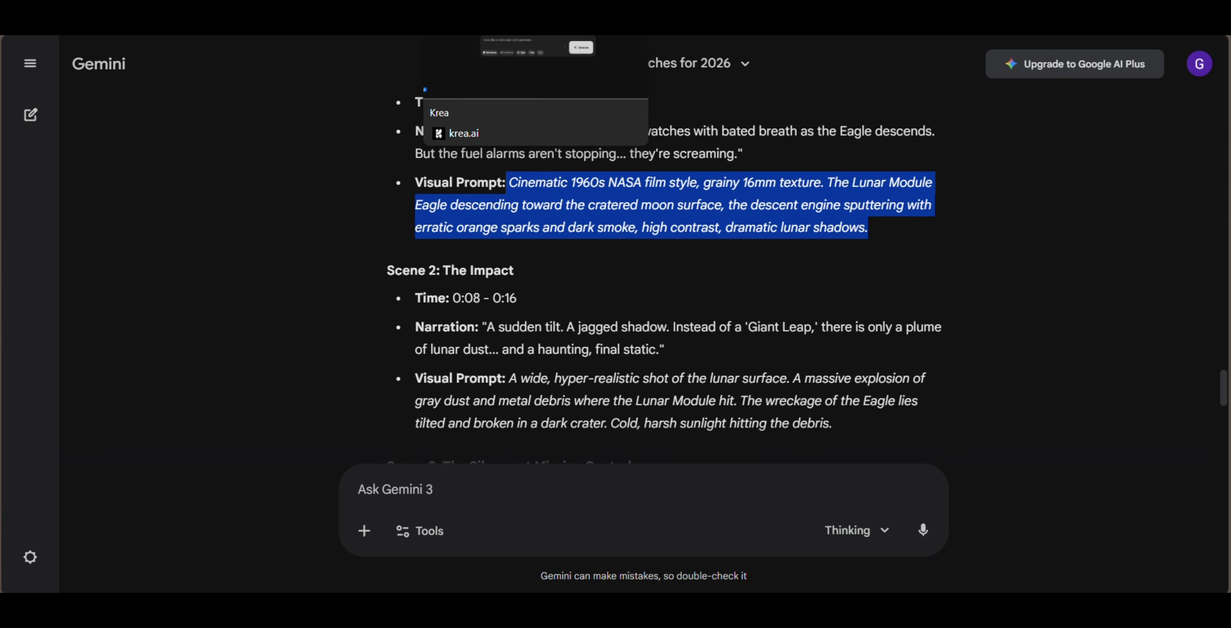
- Switch to Krea's video generator and paste the copied Scene 1 prompt as the video description
key("ctrl+Tab")
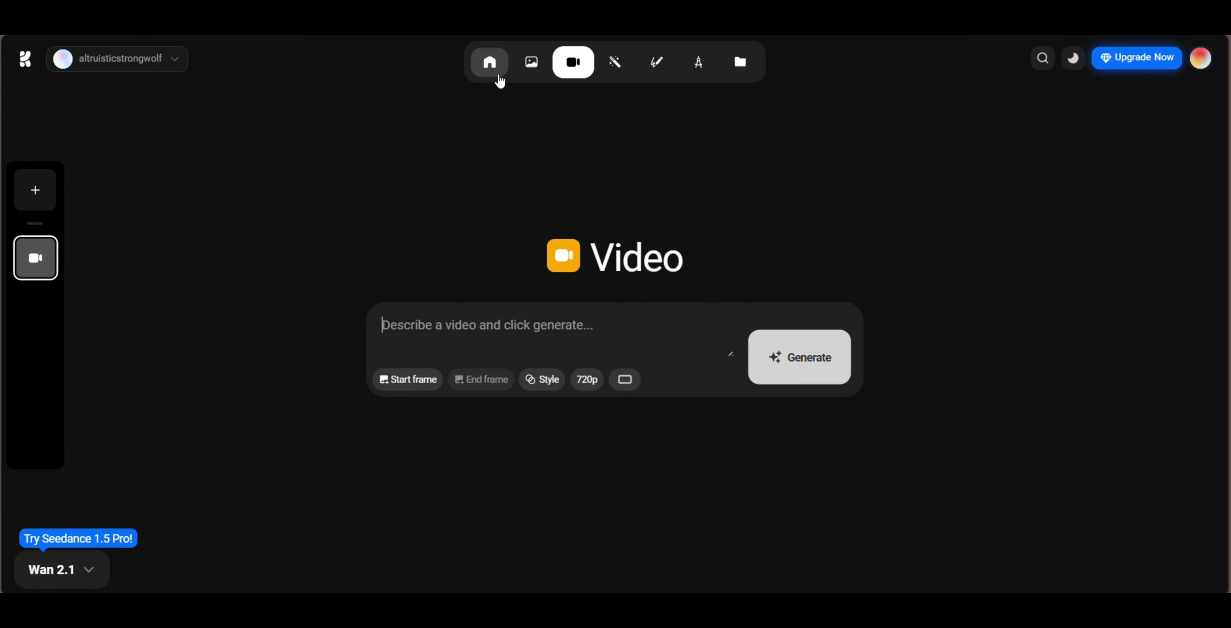
mouse_move(484, 73)
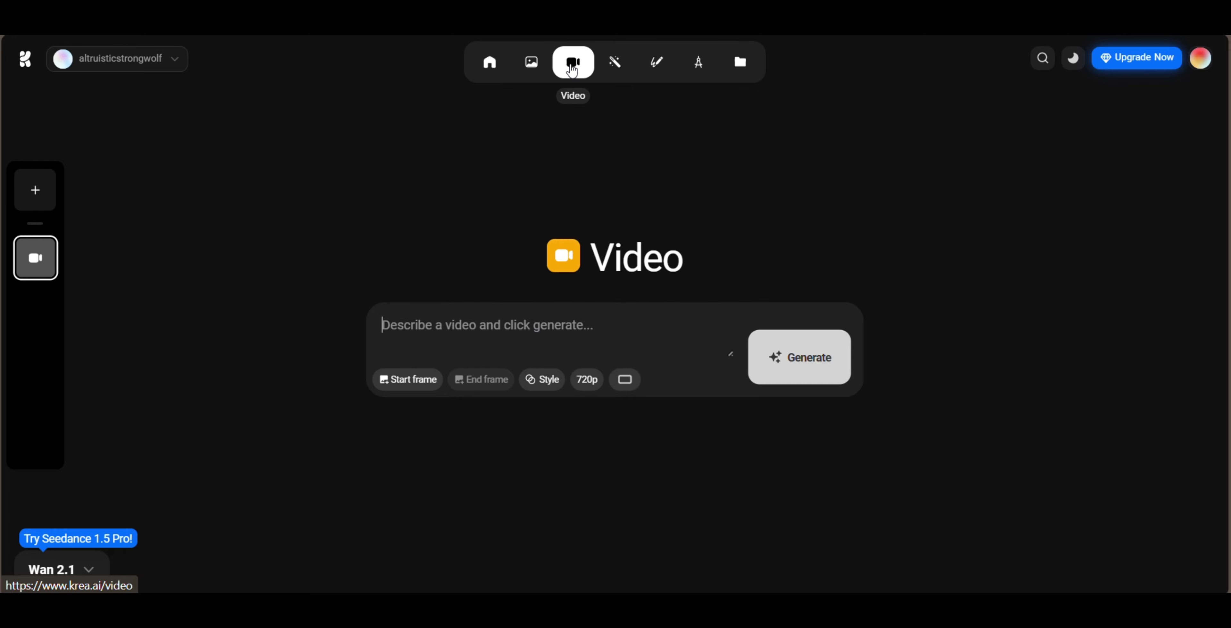
left_click(449, 325)
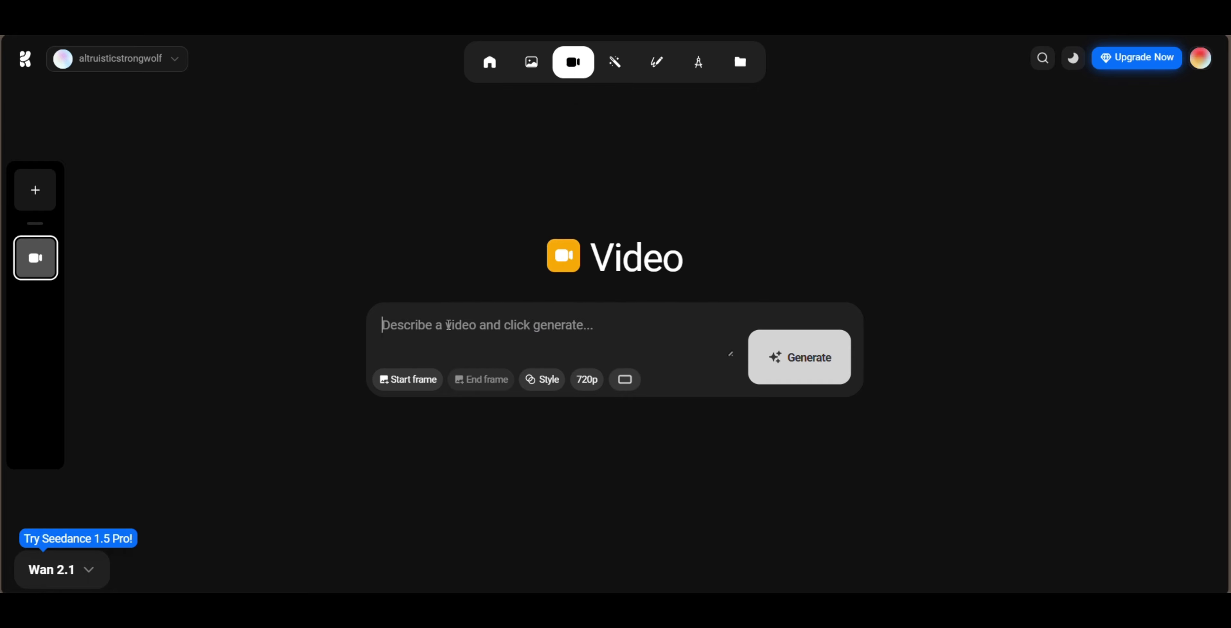
right_click(449, 326)
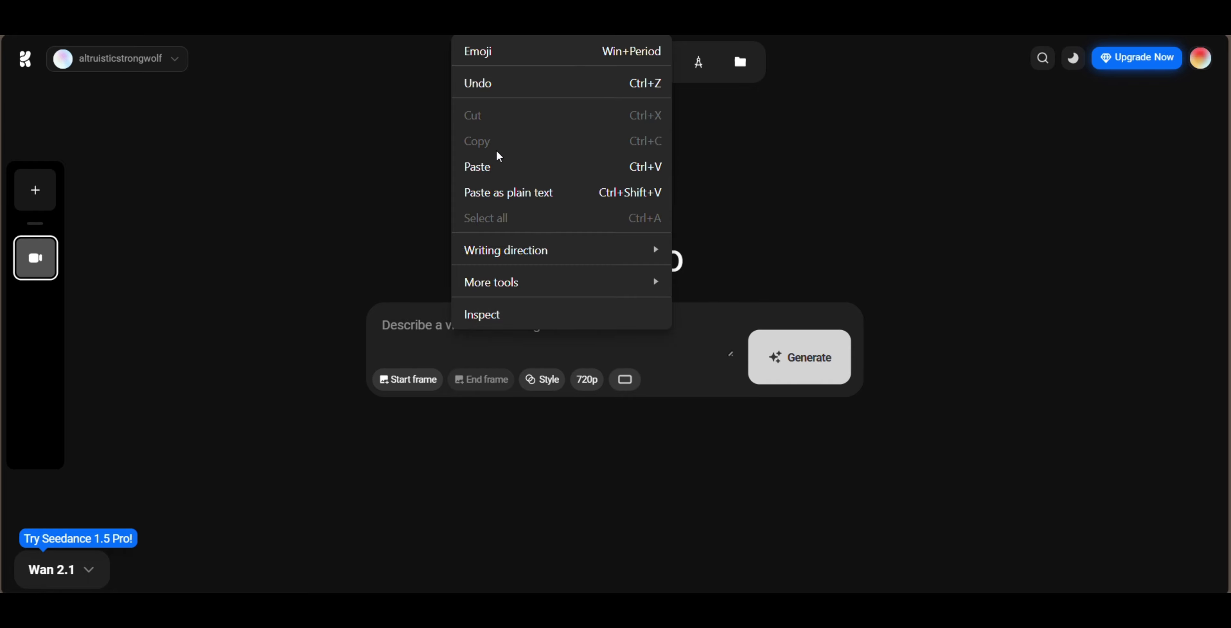
left_click(498, 165)
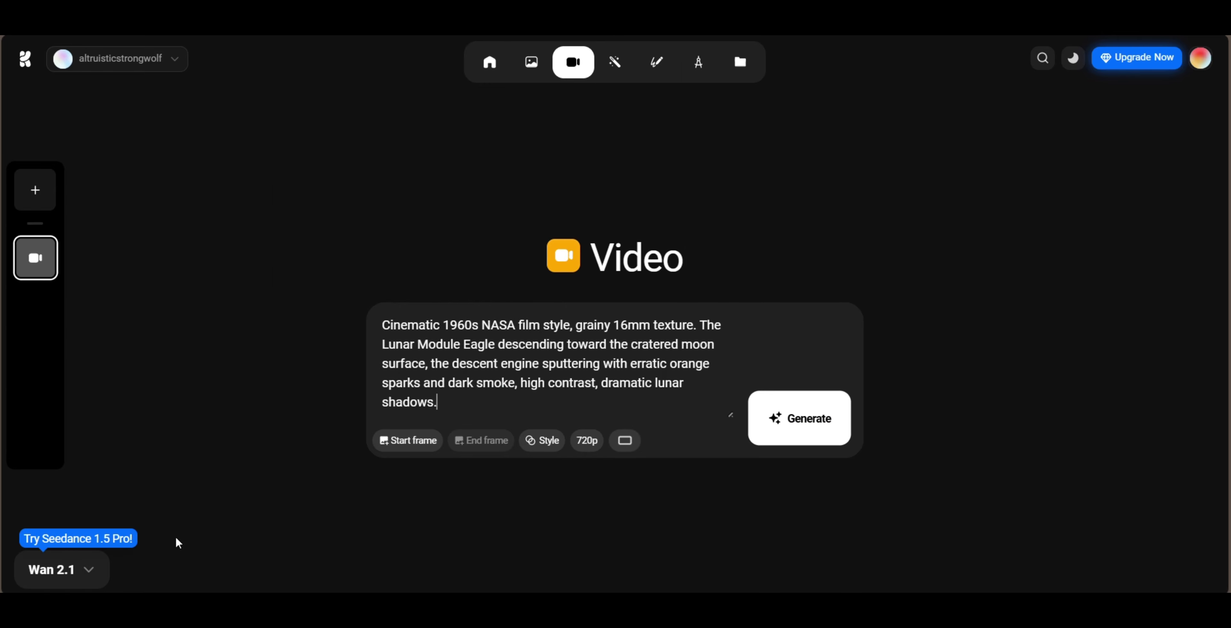
- Look through the available video models and choose Wan 2.1 for the generation
left_click(81, 571)
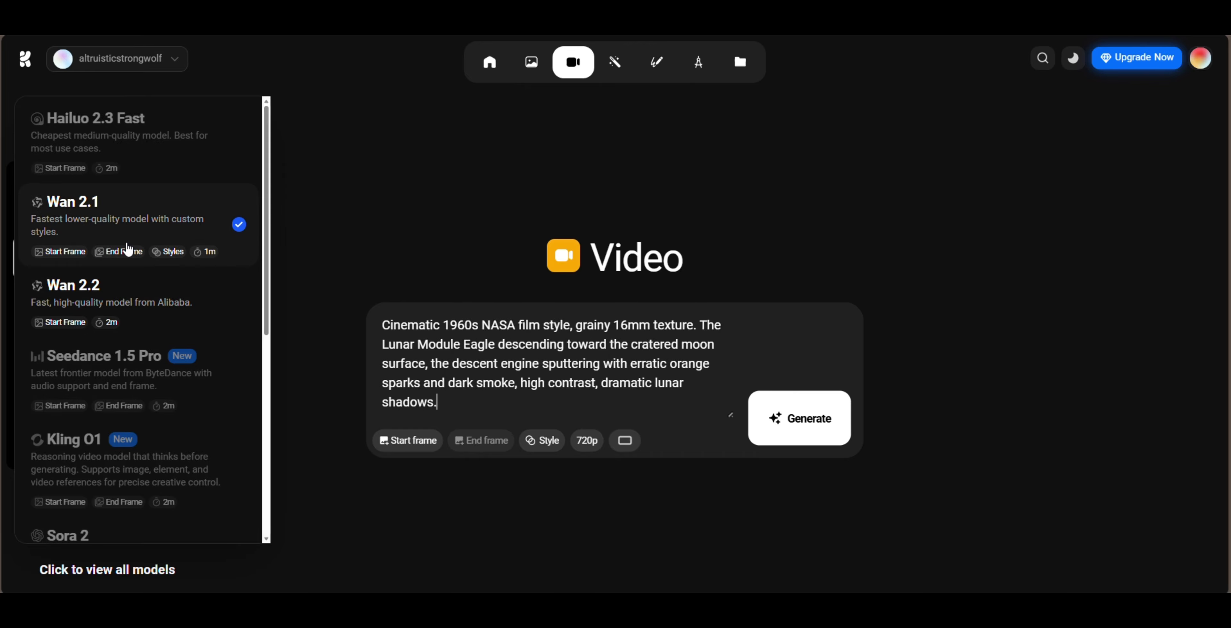
scroll(101, 454, "down", 2)
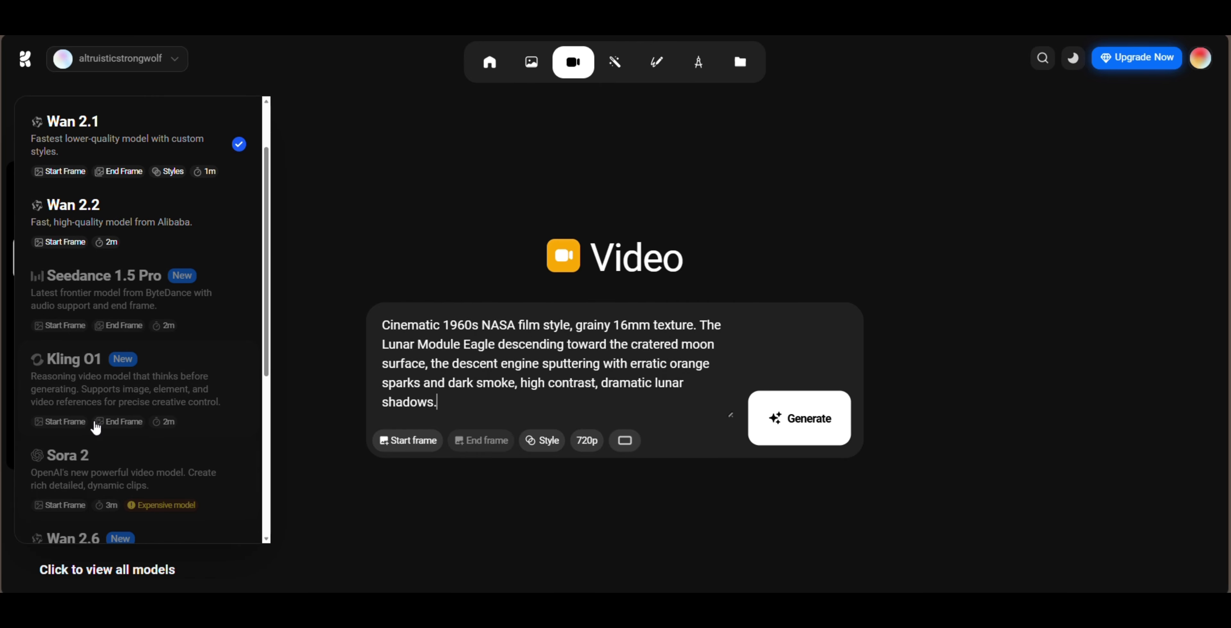
scroll(109, 351, "down", 2)
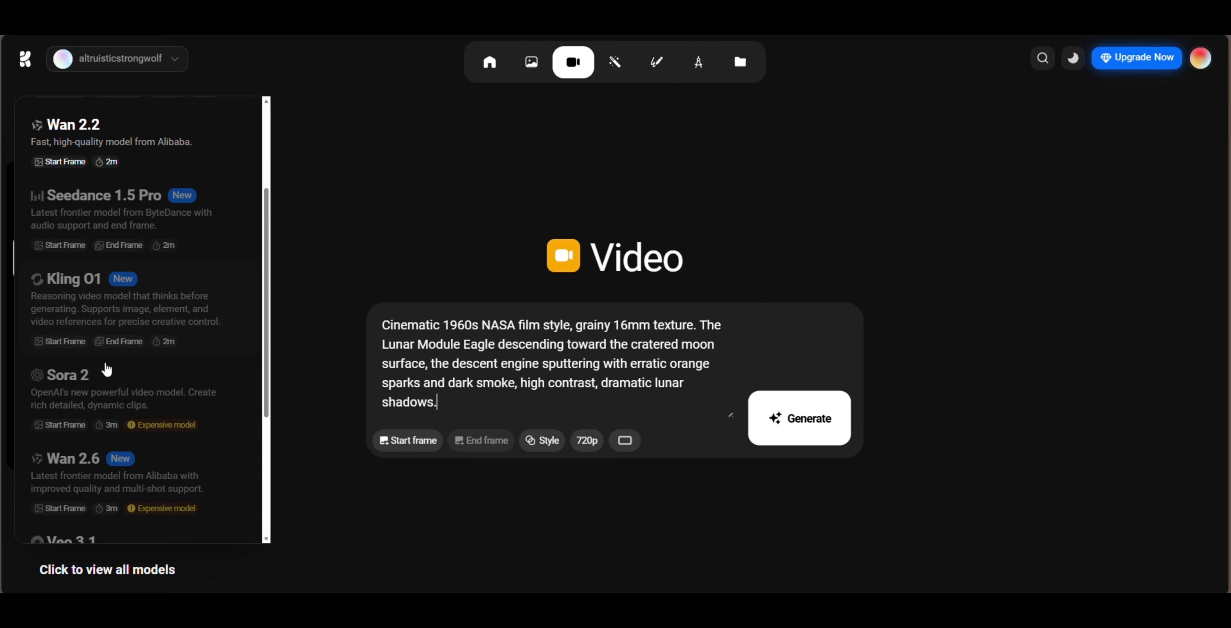
scroll(71, 349, "up", 4)
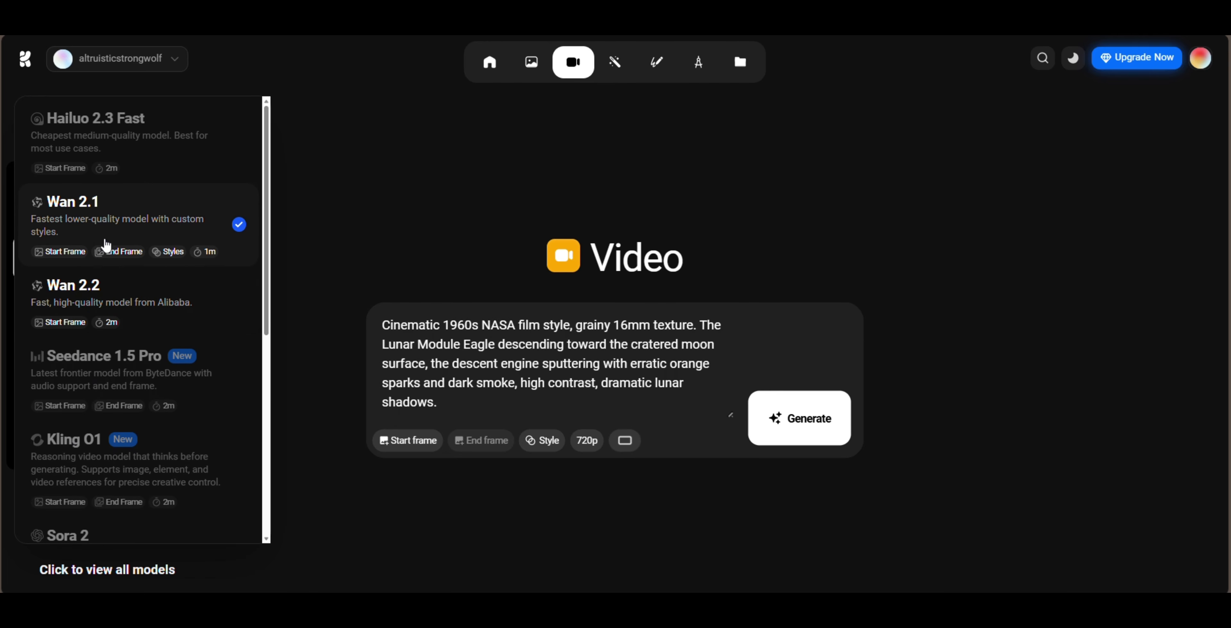
left_click(154, 234)
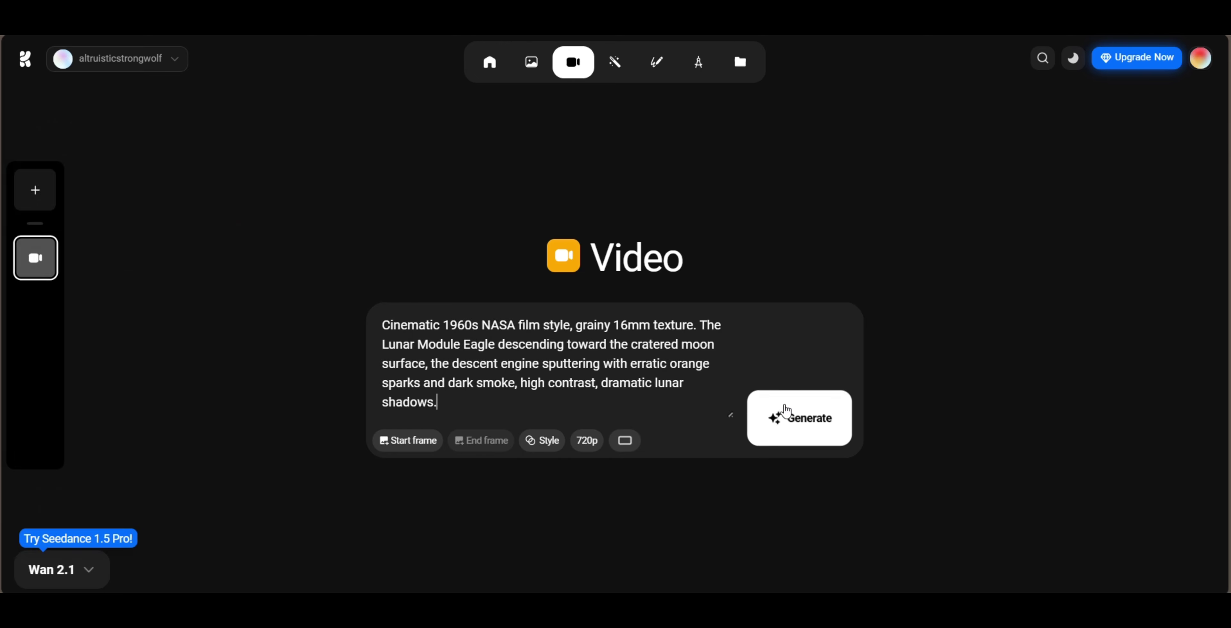
- Generate the Lunar Module video at 720p and review the resulting clip
left_click(773, 421)
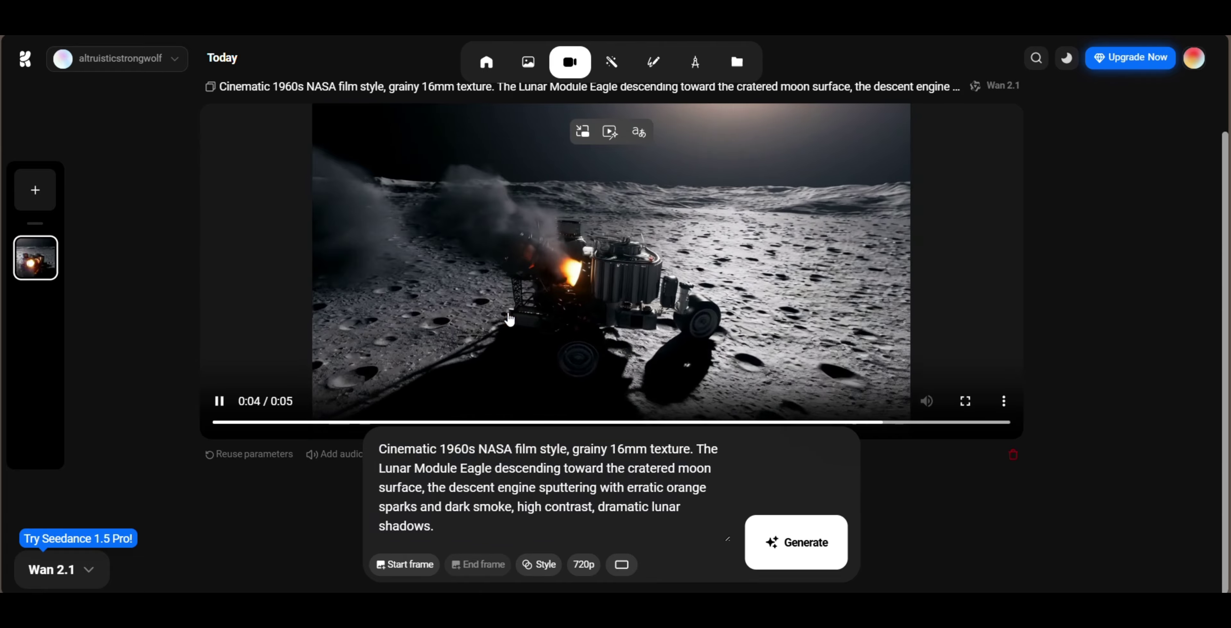
scroll(370, 353, "up", 2)
scroll(369, 353, "down", 2)
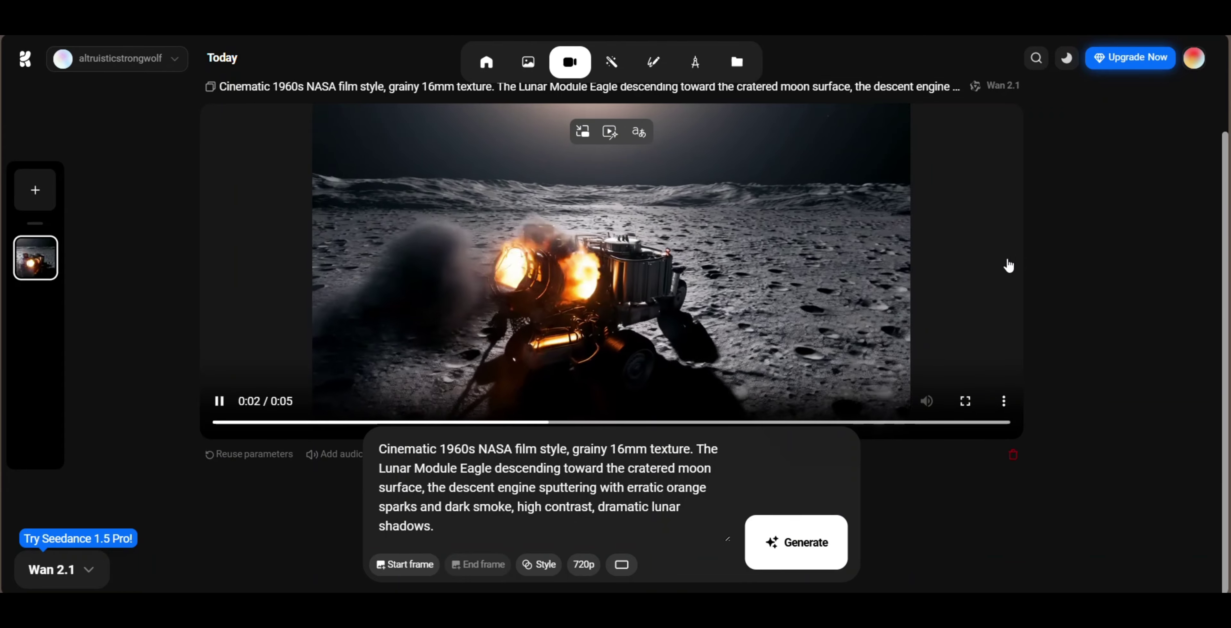
- Review the generated Lunar Module clip in Krea and check the download and playback options of its player
scroll(689, 296, "up", 3)
scroll(683, 285, "down", 3)
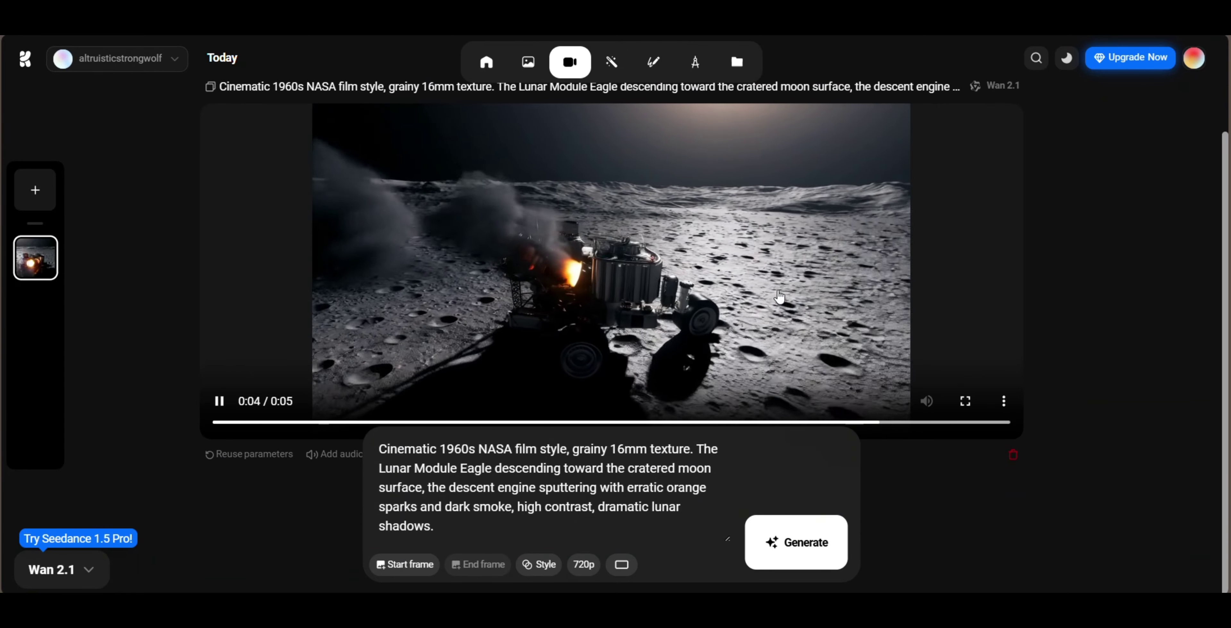
mouse_move(716, 287)
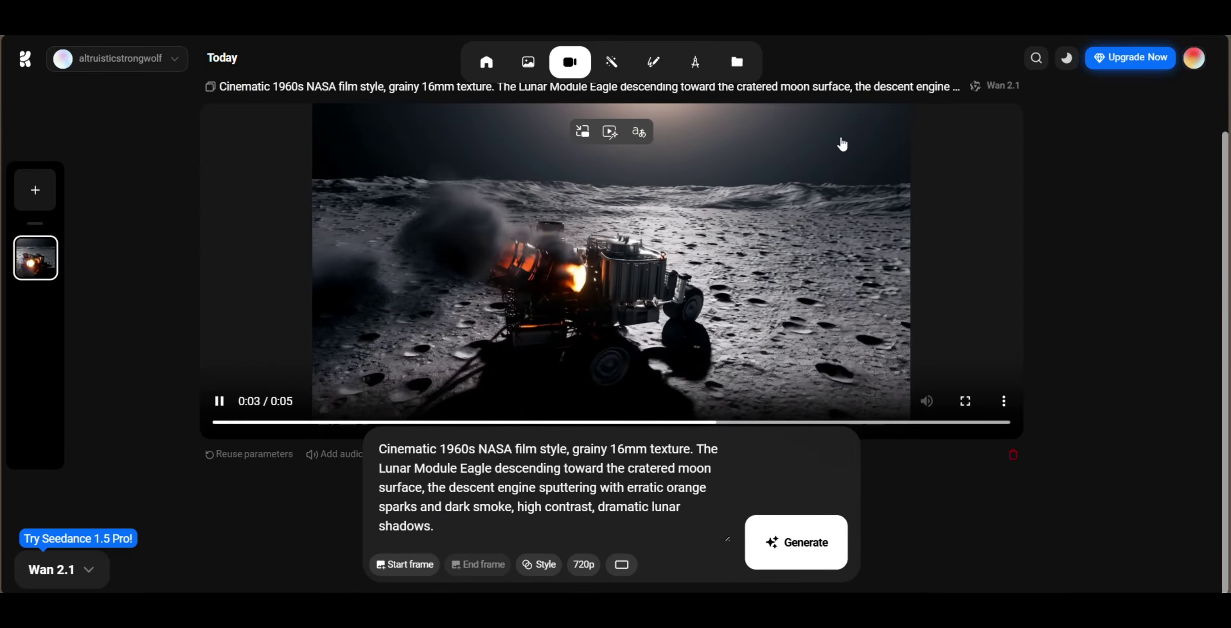
left_click(1003, 401)
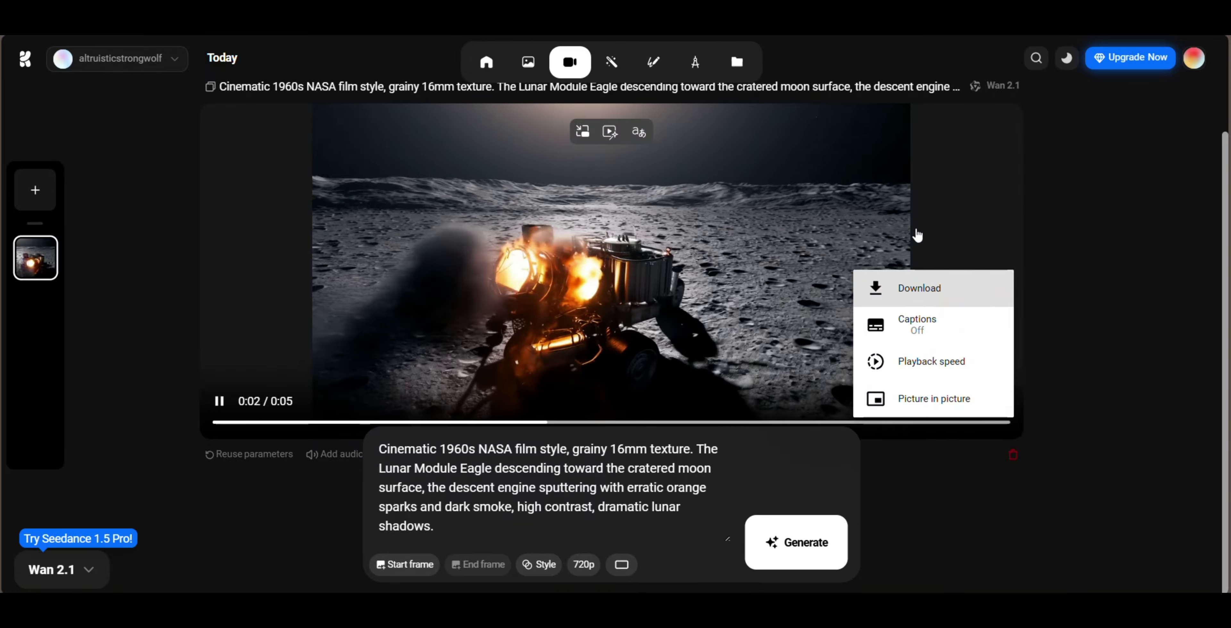
left_click(1038, 186)
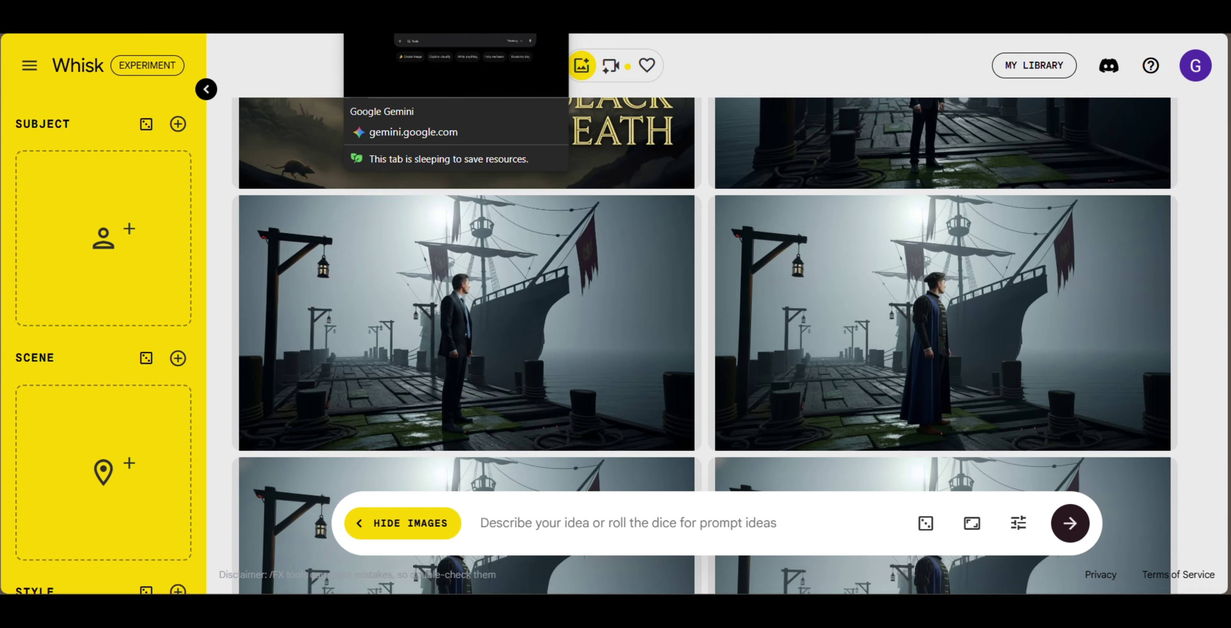
- Switch to Whisk and look over the Subject, Scene and Style inputs for image generation
mouse_move(96, 182)
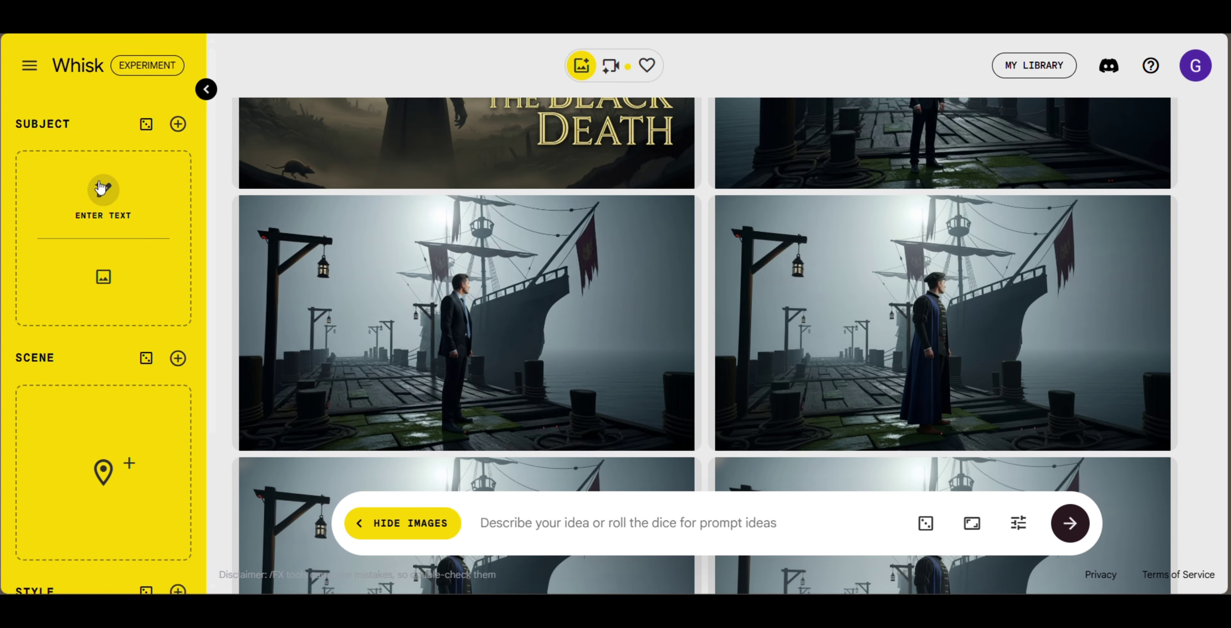
scroll(102, 188, "down", 2)
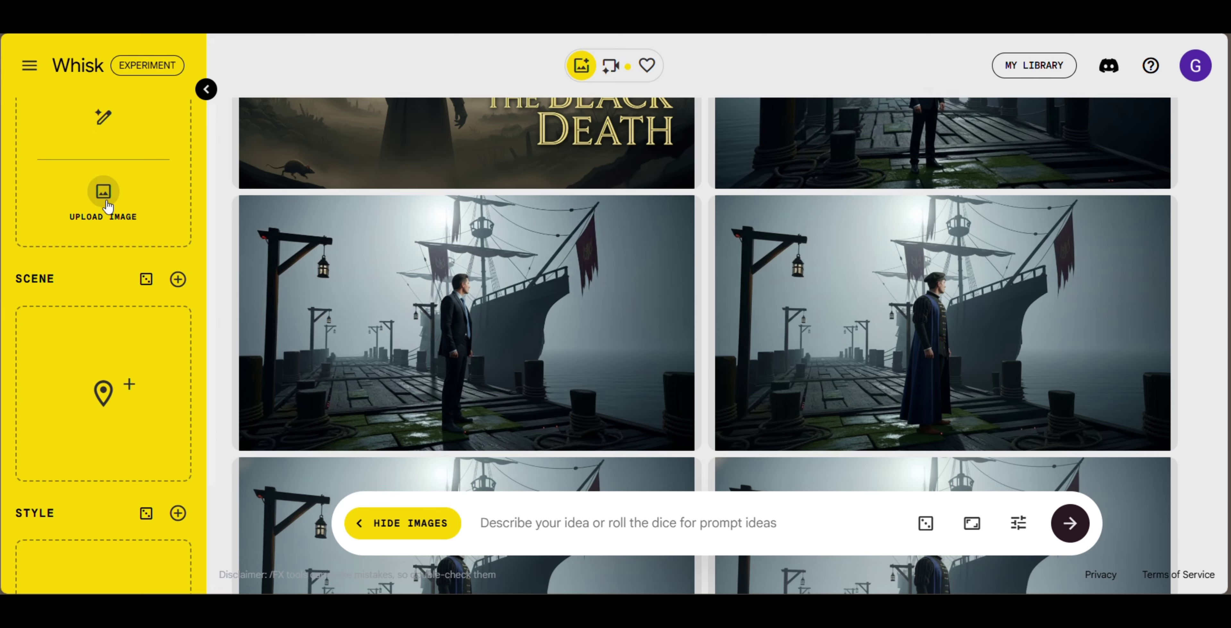
scroll(107, 207, "up", 2)
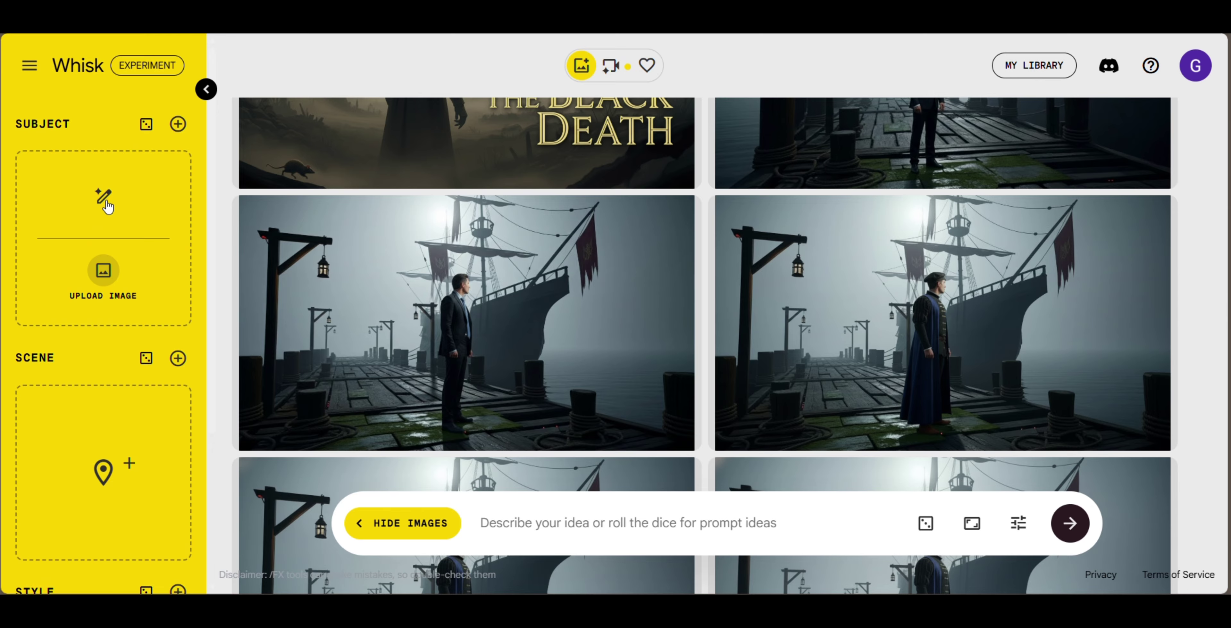
scroll(88, 352, "down", 4)
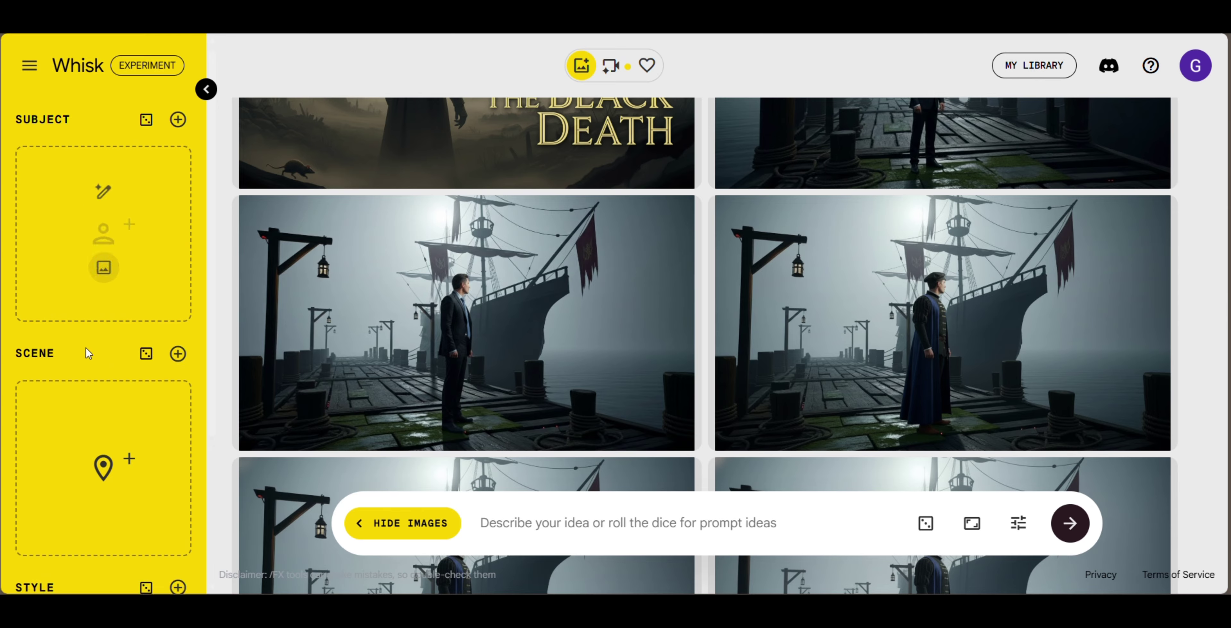
scroll(101, 344, "down", 1)
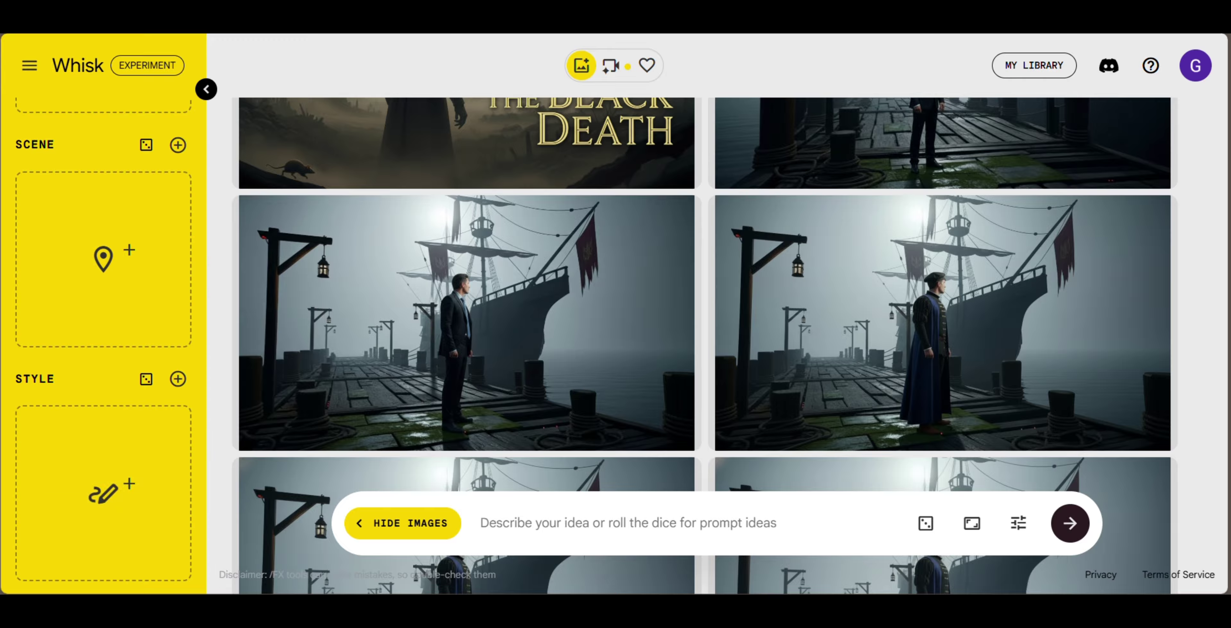
- Enter the Scene 1 prompt, starting "Cinematic 1960s NASA film style, grainy 16mm texture", as the Whisk description and generate the images
left_click(597, 520)
right_click(597, 519)
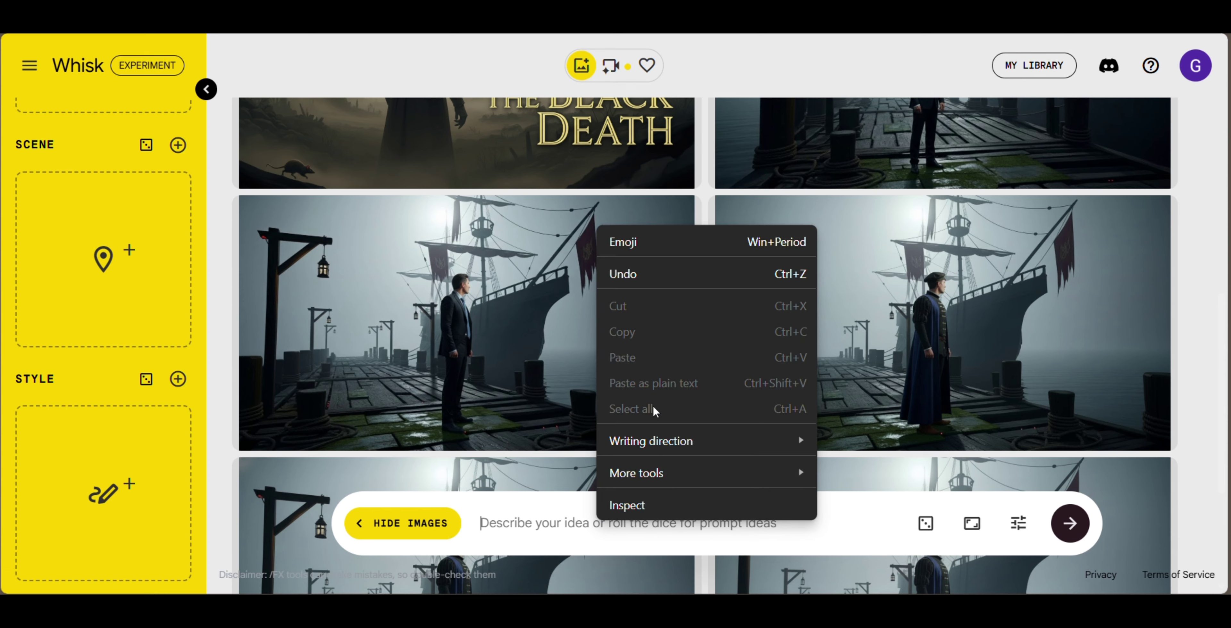
left_click(560, 504)
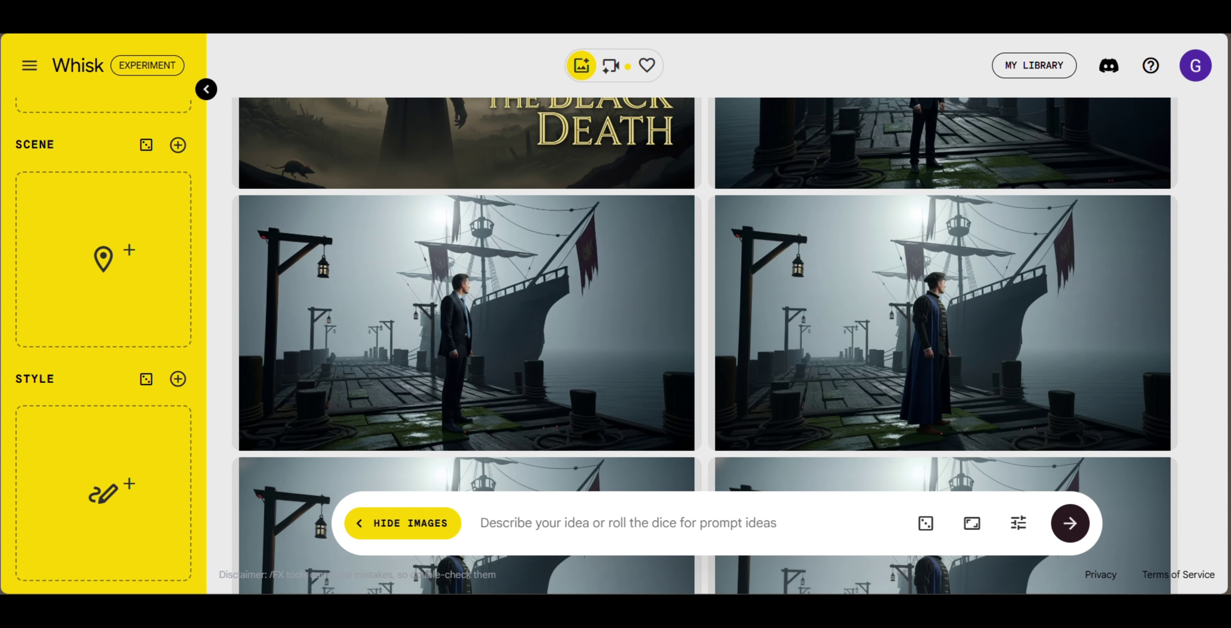
type("Cinematic 1960s NASA film style, grainy 16mm texture. The Lunar Module Eagle descending toward the cratered moon surface, the descent engine sputtering with erratic orange sparks and dark smoke, high contrast, dramatic lunar shadows.")
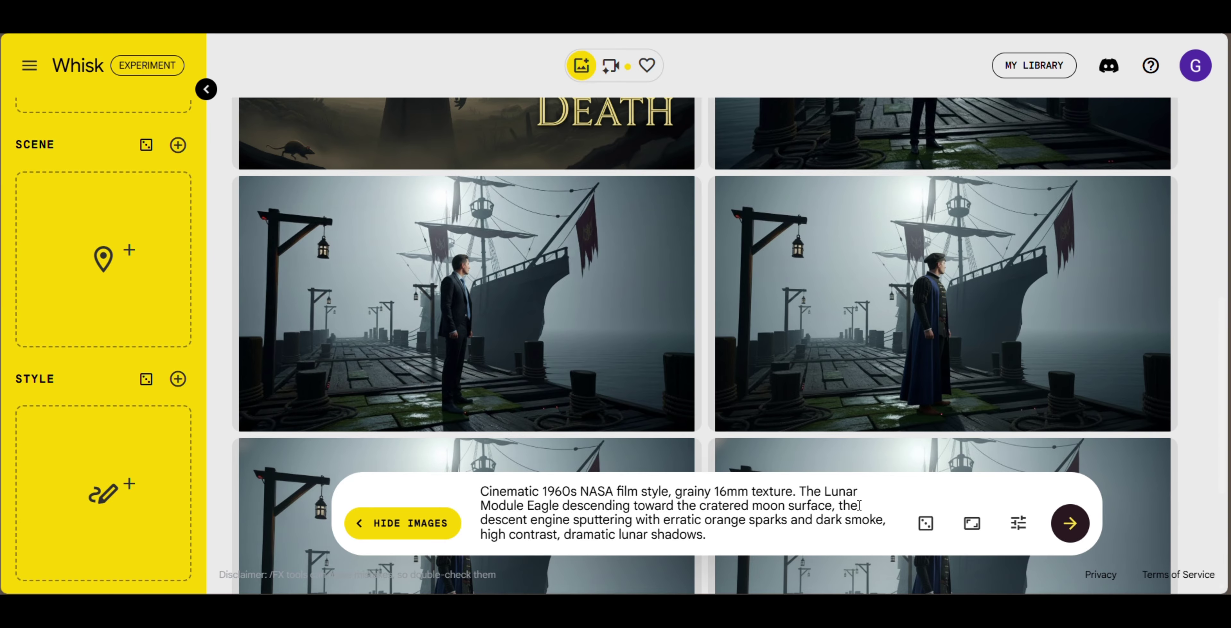
left_click(1077, 526)
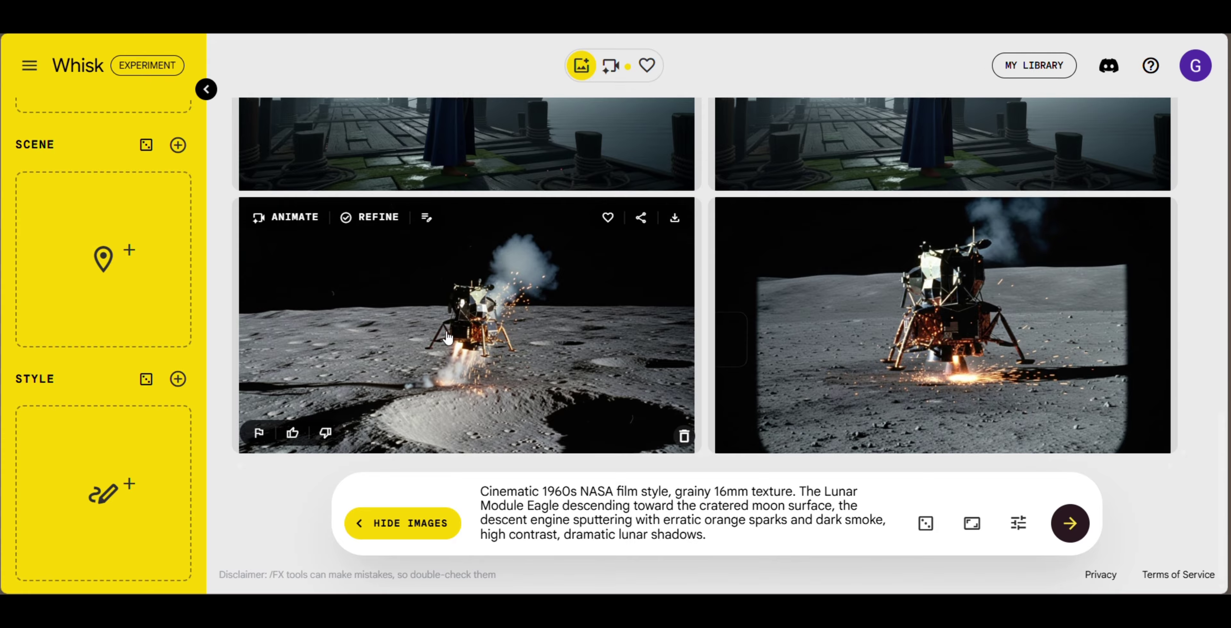
- Animate the first generated Lunar Module image, using the copied Scene 1 prompt as the animation description
left_click(288, 218)
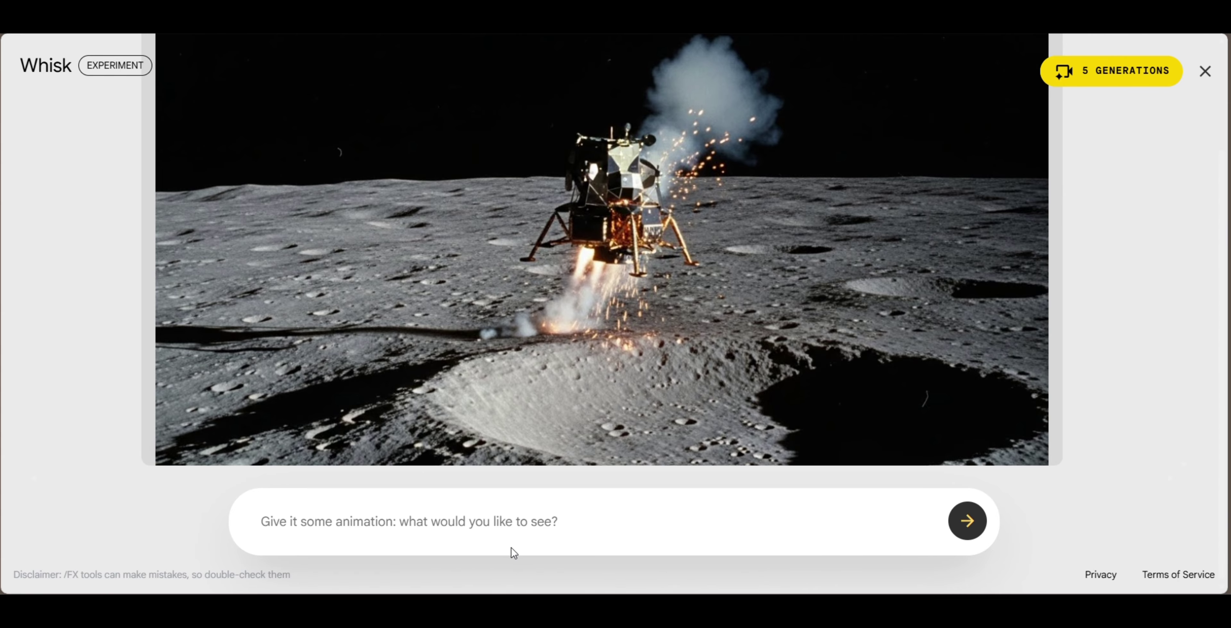
left_click(516, 520)
right_click(518, 518)
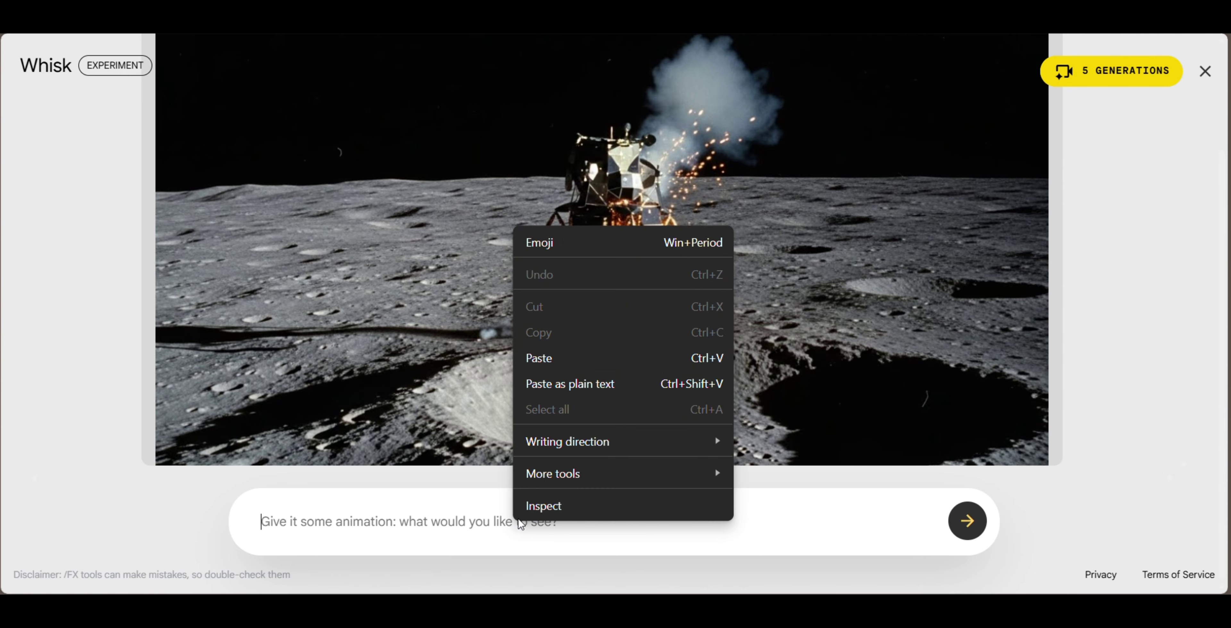
left_click(565, 365)
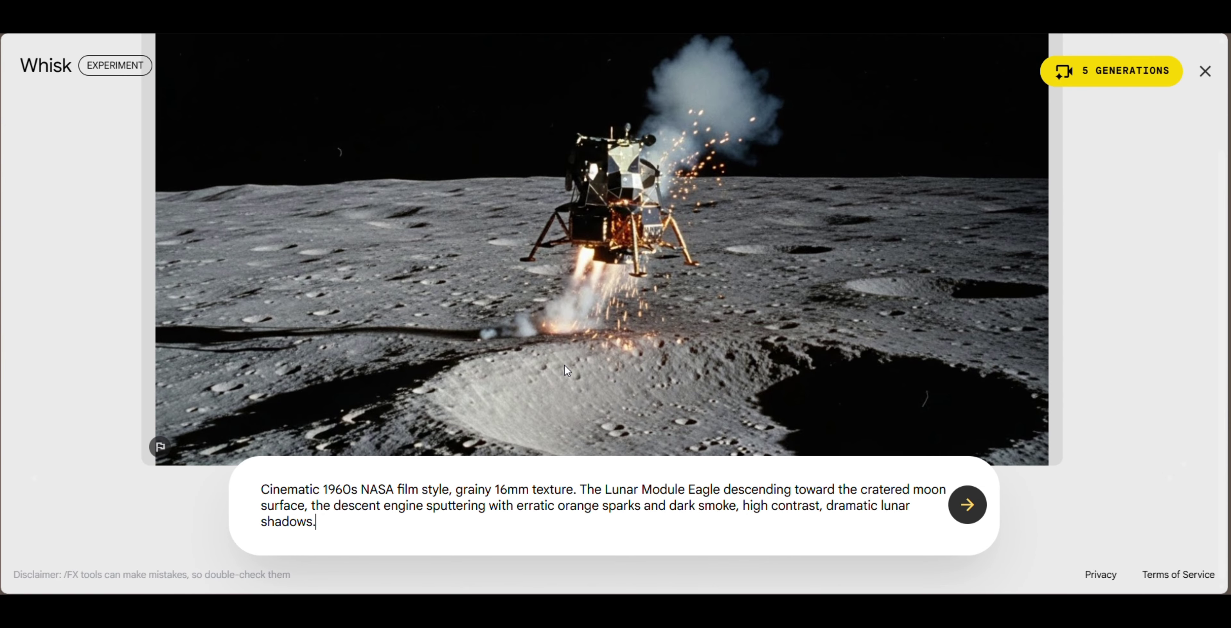
left_click(967, 505)
- Follow the video generation in Whisk and play the finished Lunar Module clip to review it
scroll(753, 393, "up", 5)
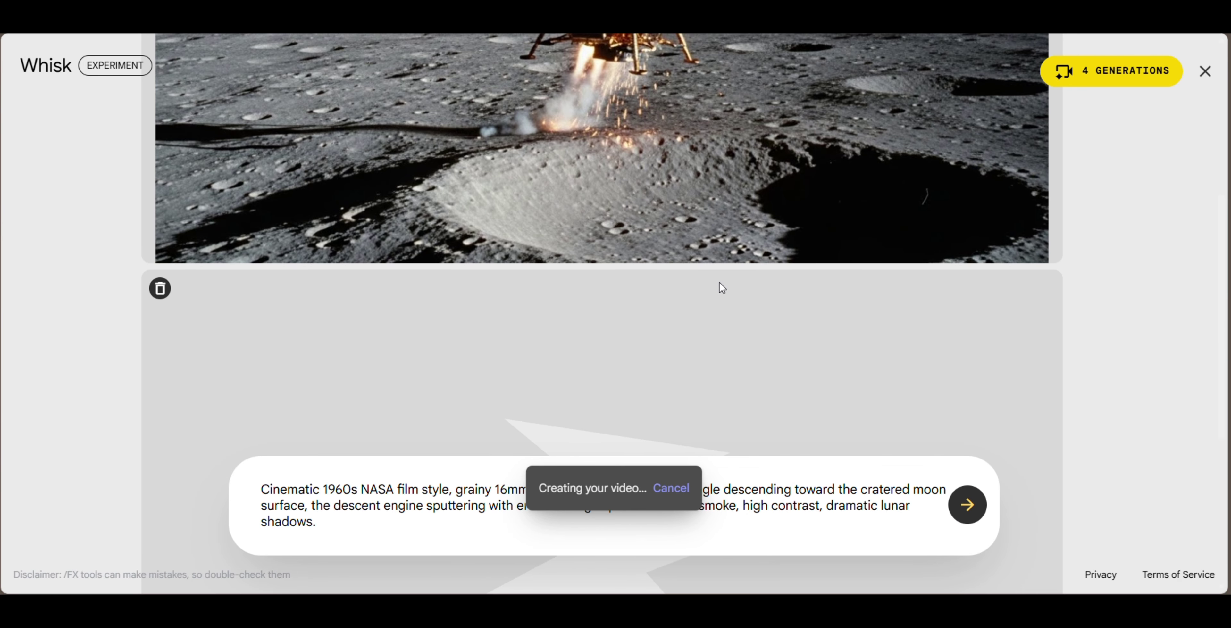
scroll(712, 293, "down", 3)
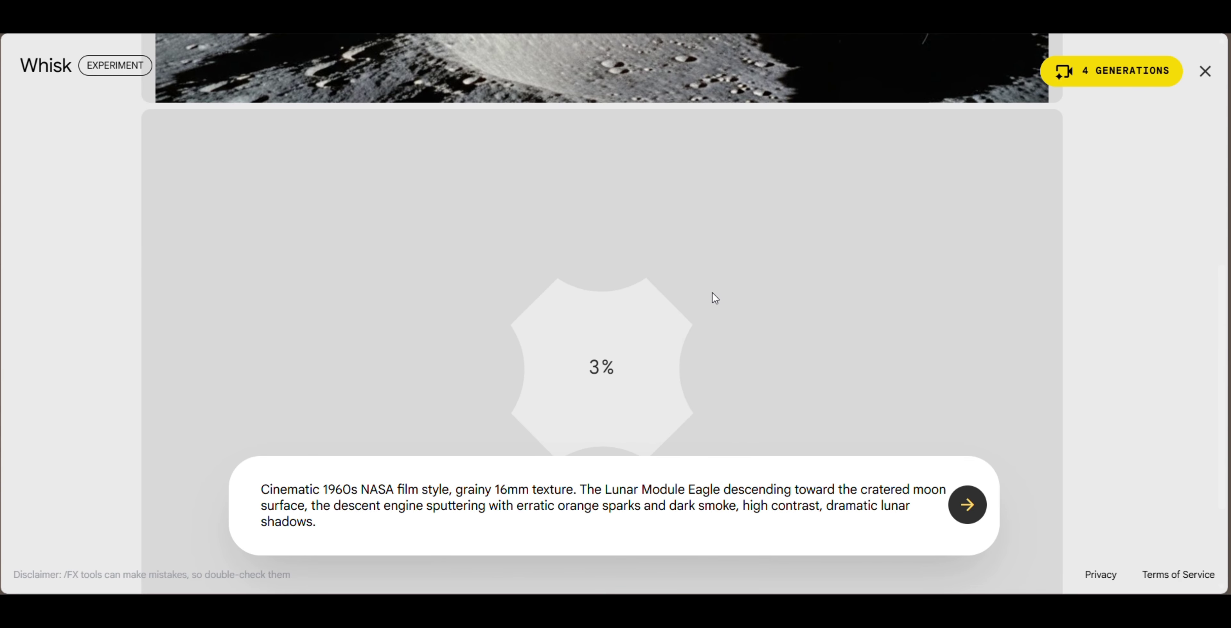
scroll(713, 292, "up", 6)
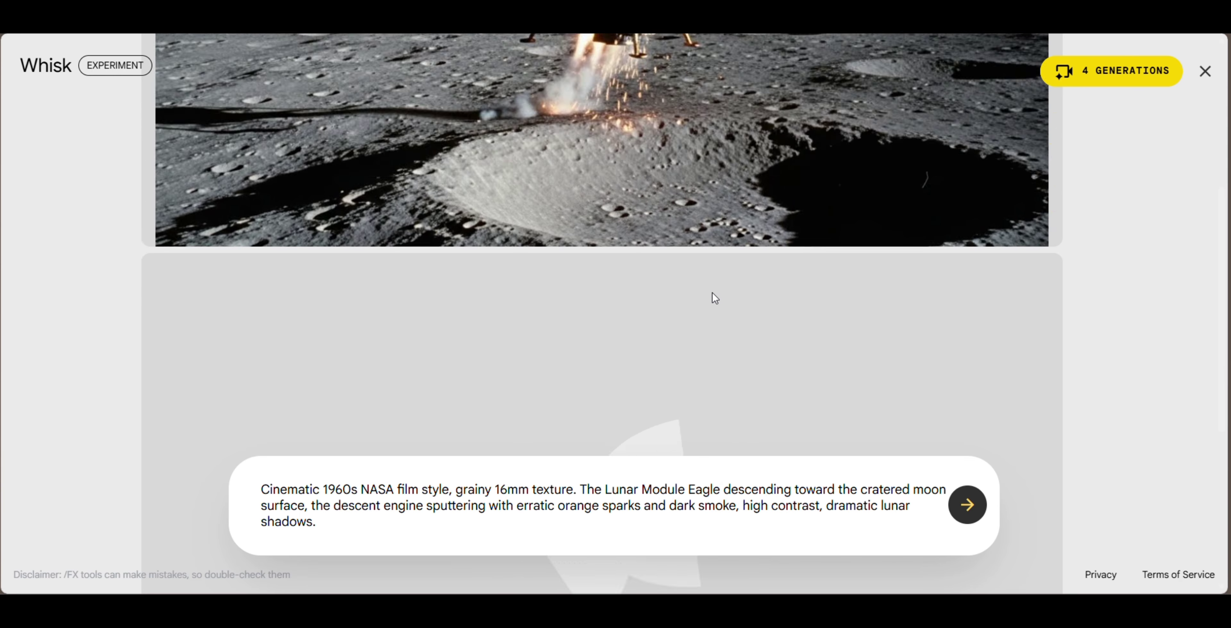
scroll(713, 296, "down", 5)
scroll(716, 308, "down", 3)
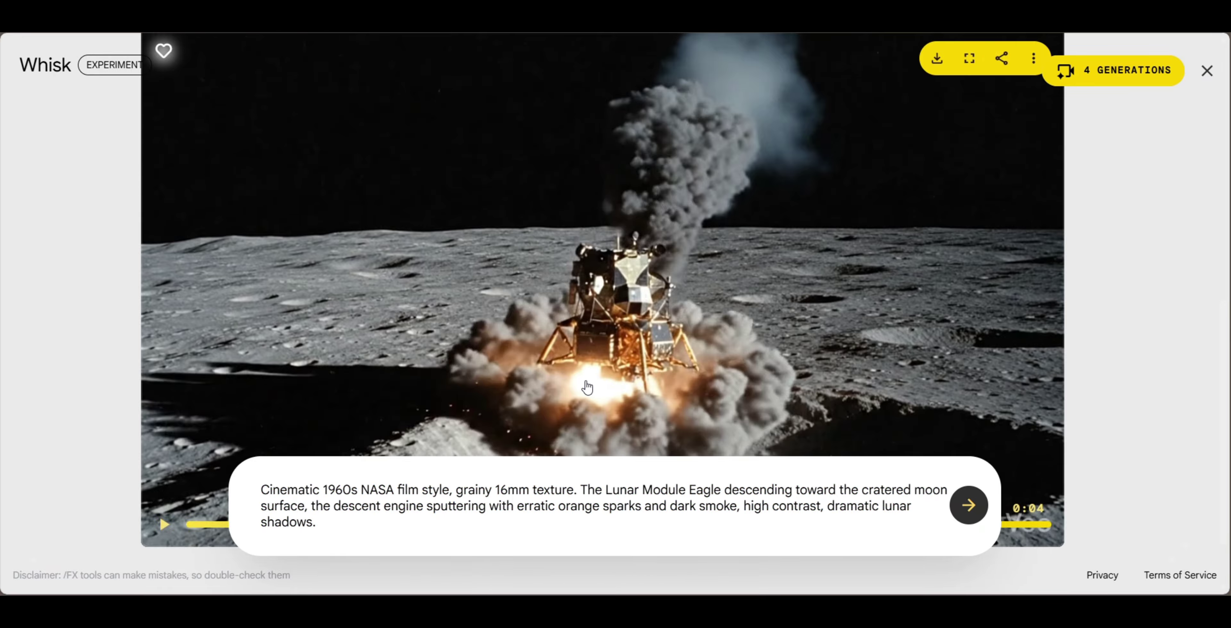
scroll(586, 388, "down", 2)
left_click(166, 447)
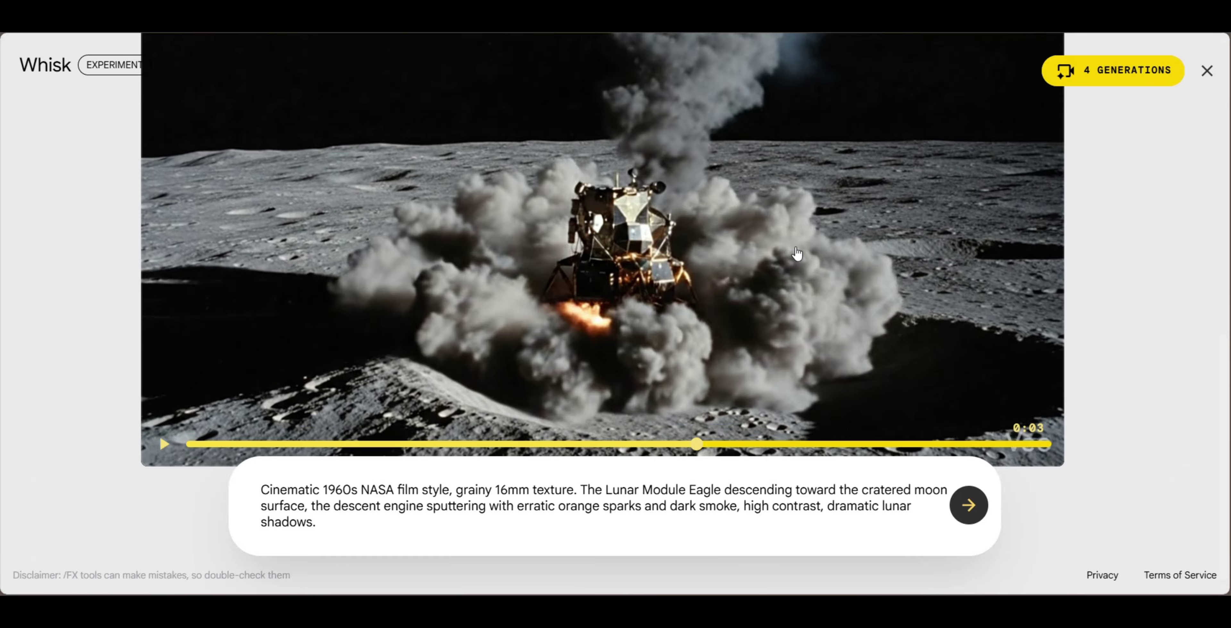
scroll(784, 251, "up", 2)
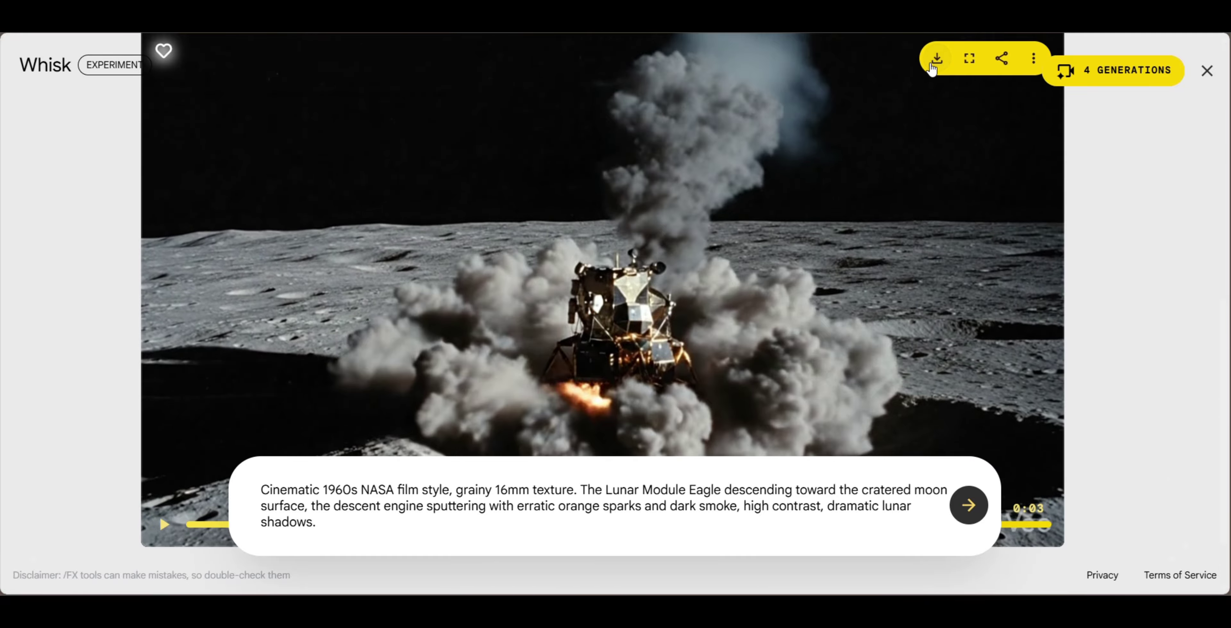
scroll(936, 62, "up", 2)
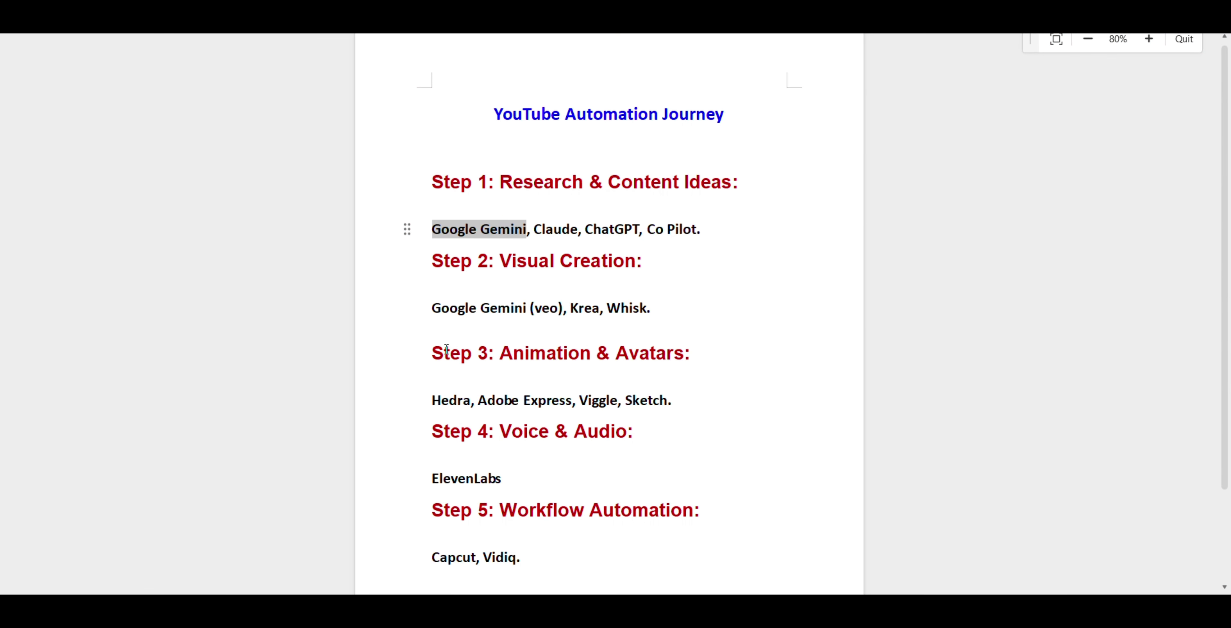
- Switch to the YouTube Automation Journey document and highlight the Step 3: Animation & Avatars heading and its list of tools
left_click(433, 353)
left_click_drag(433, 353, 700, 378)
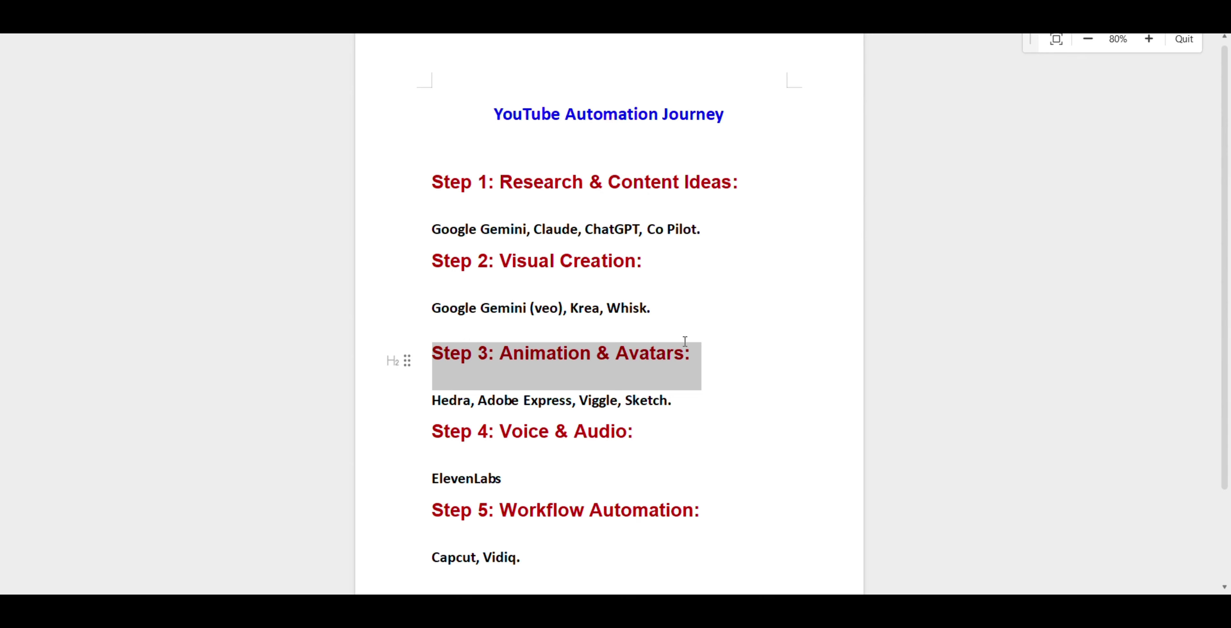
left_click(701, 402)
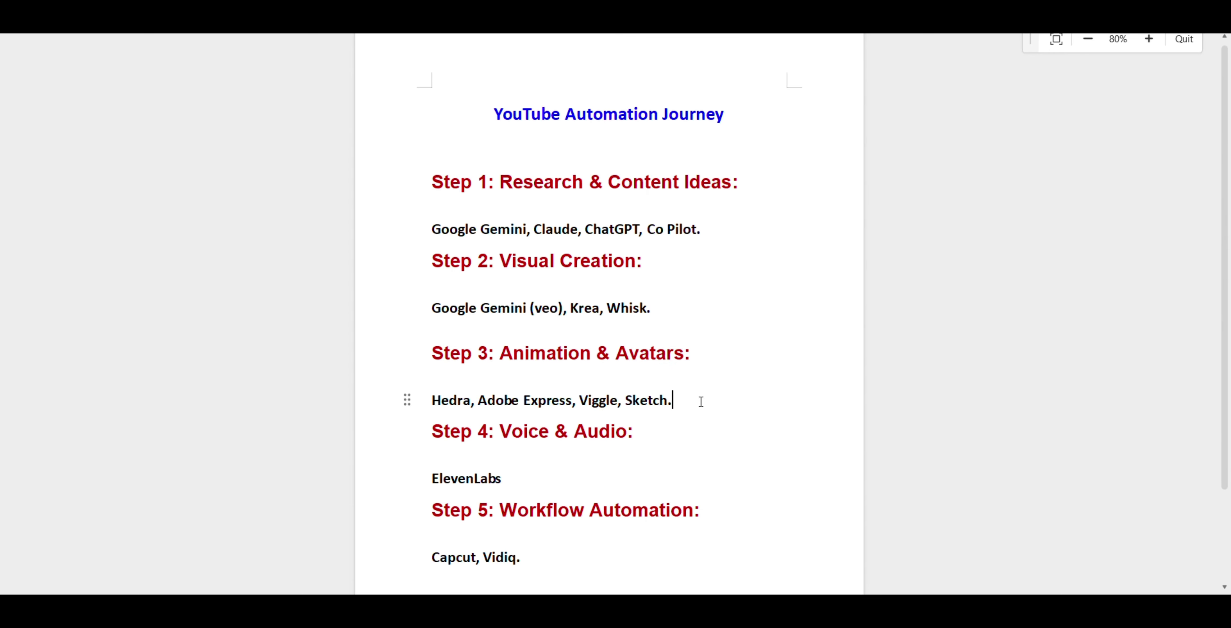
left_click_drag(701, 402, 466, 401)
left_click(709, 400)
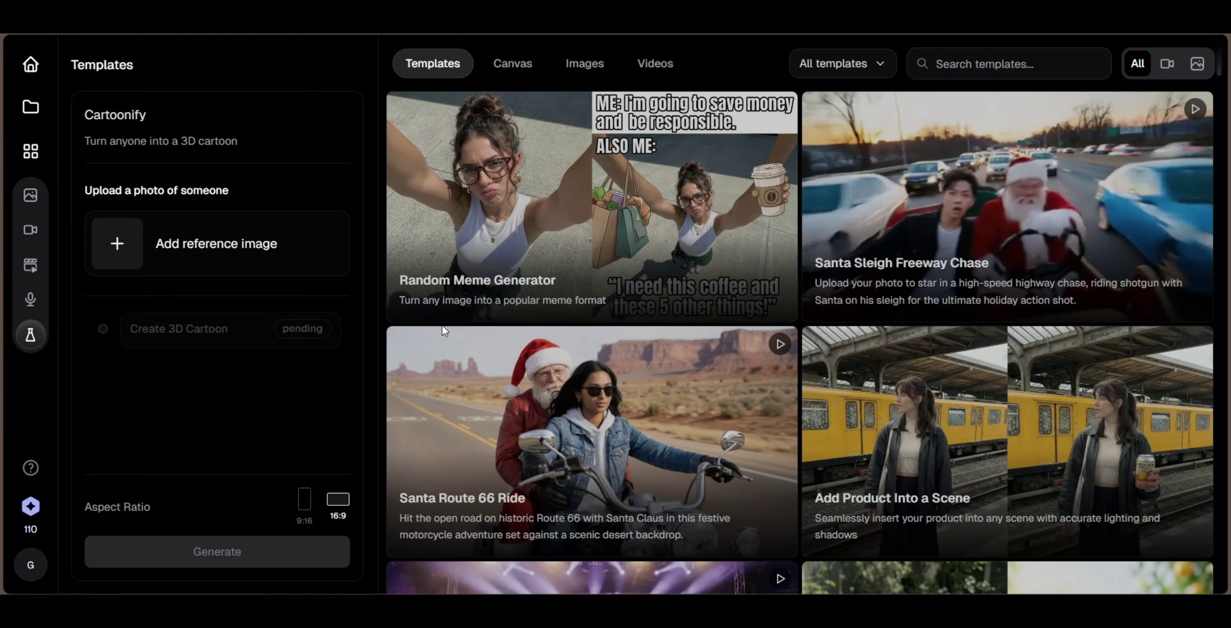
- Switch to Hedra and browse the template gallery for image and video effects such as Comic Book, Simulate Me and Face Swap
scroll(801, 204, "down", 4)
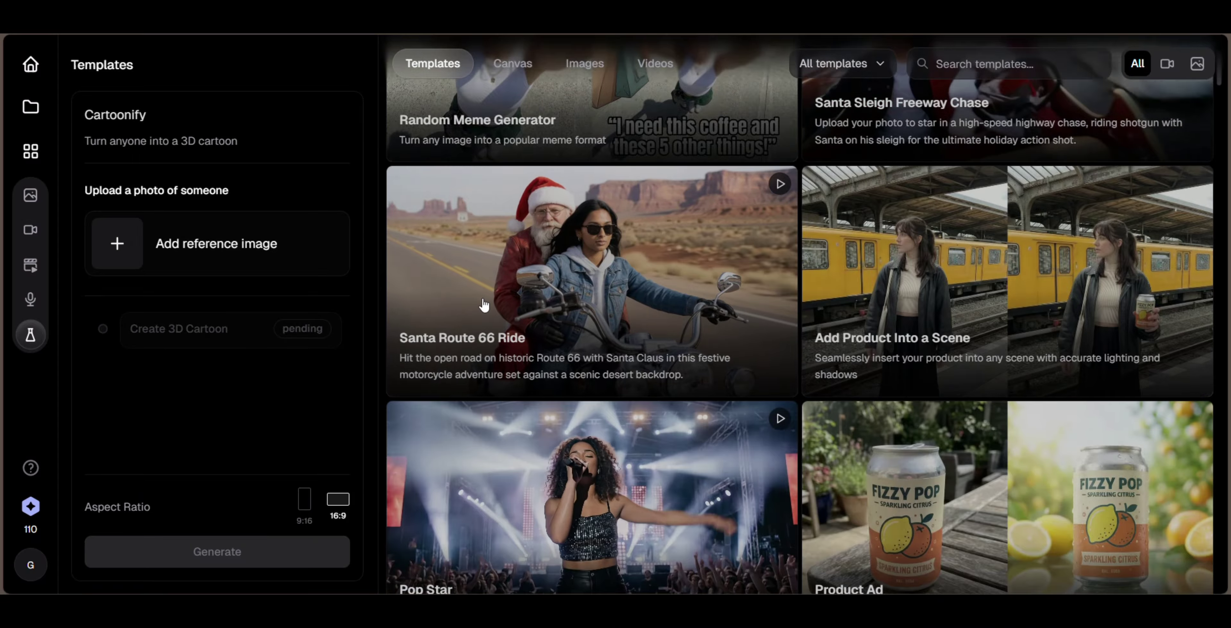
scroll(481, 290, "up", 4)
scroll(1022, 353, "down", 4)
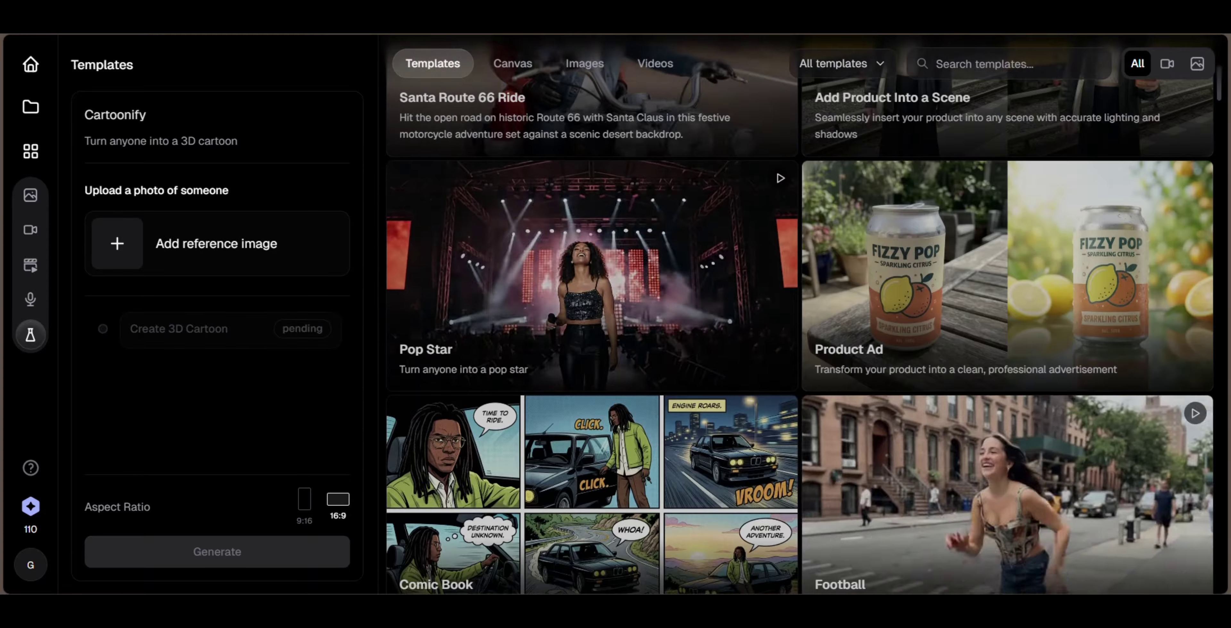
scroll(1022, 353, "down", 10)
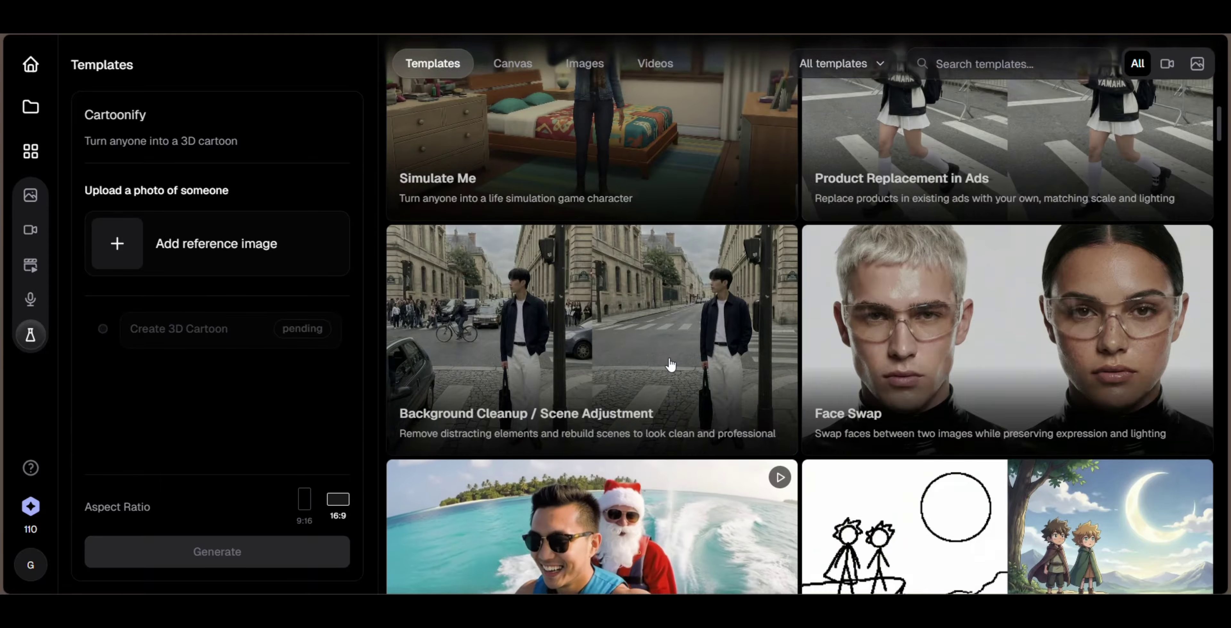
scroll(885, 378, "down", 6)
scroll(690, 353, "up", 4)
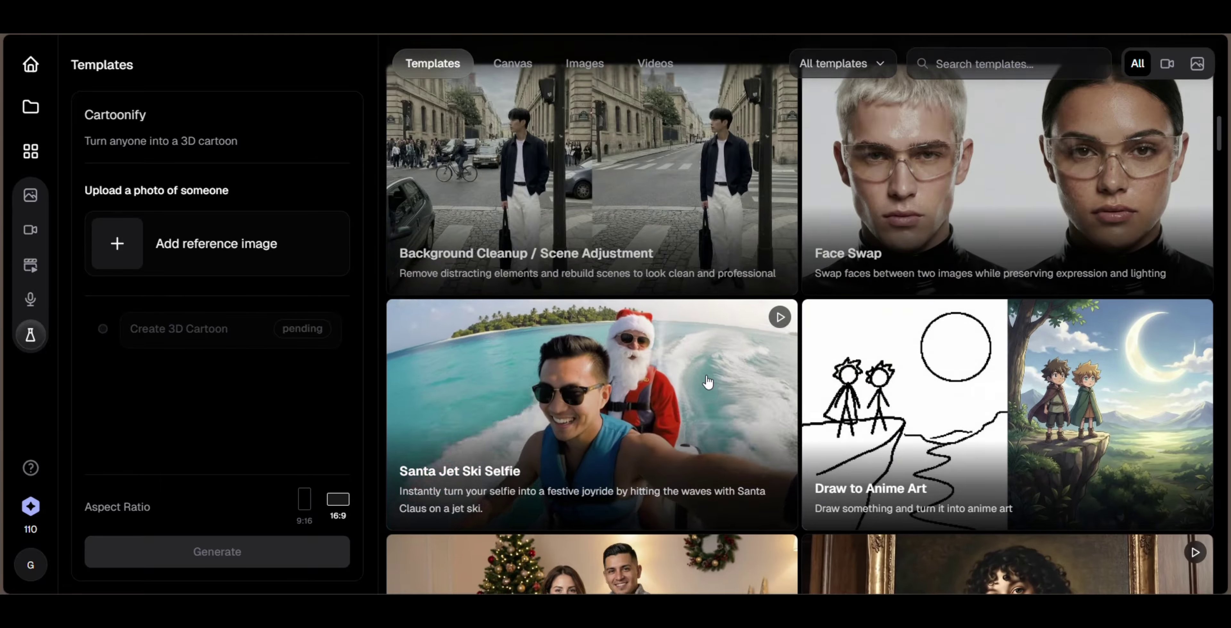
scroll(689, 352, "up", 4)
scroll(694, 362, "up", 3)
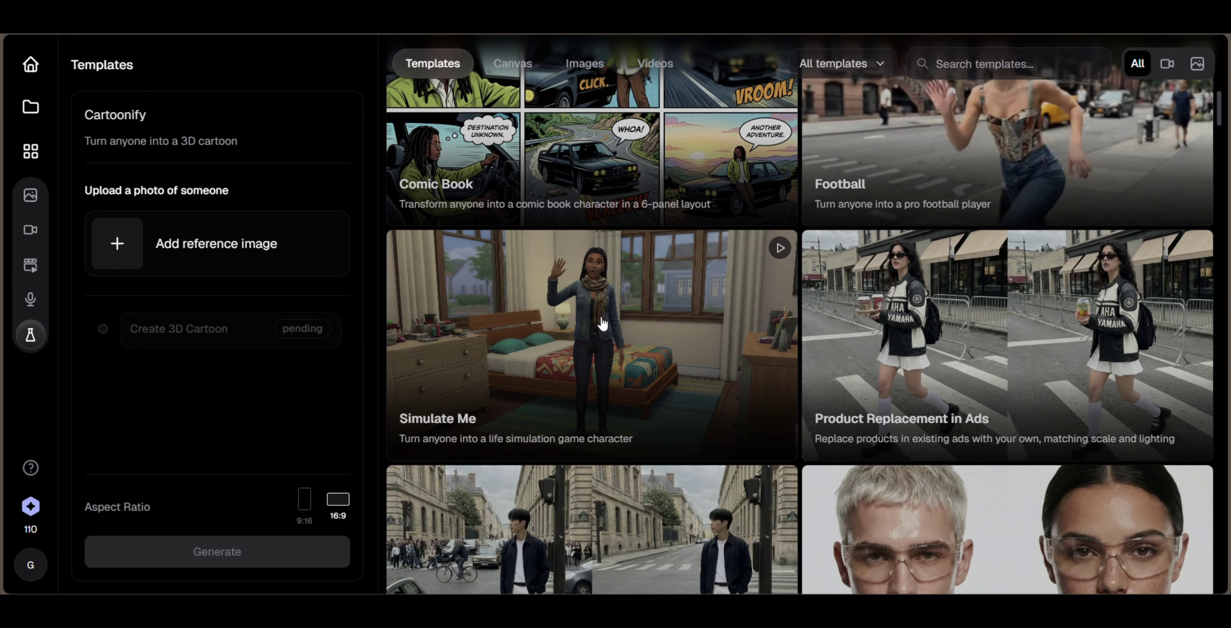
scroll(569, 340, "down", 15)
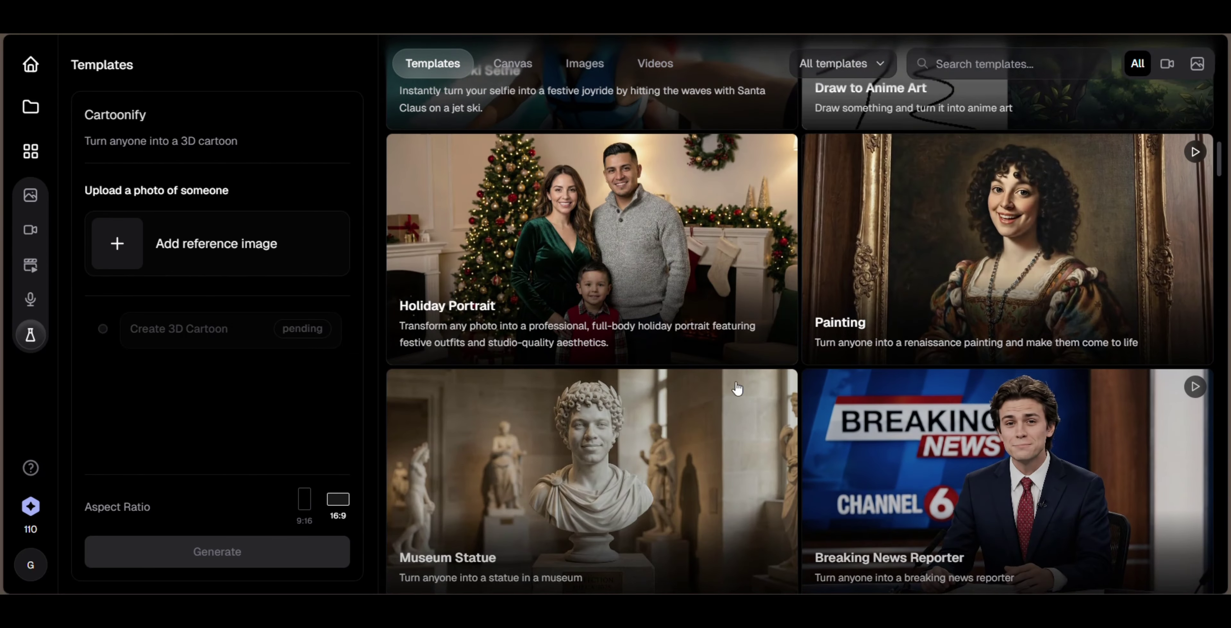
scroll(806, 431, "down", 5)
scroll(806, 432, "up", 16)
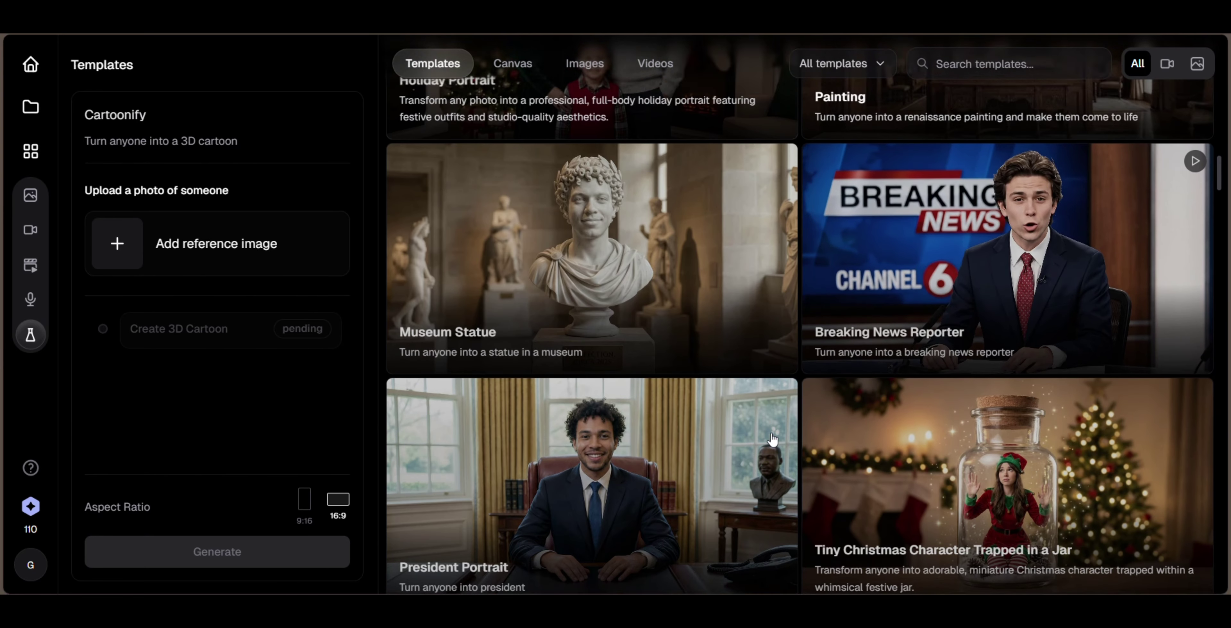
scroll(700, 403, "up", 7)
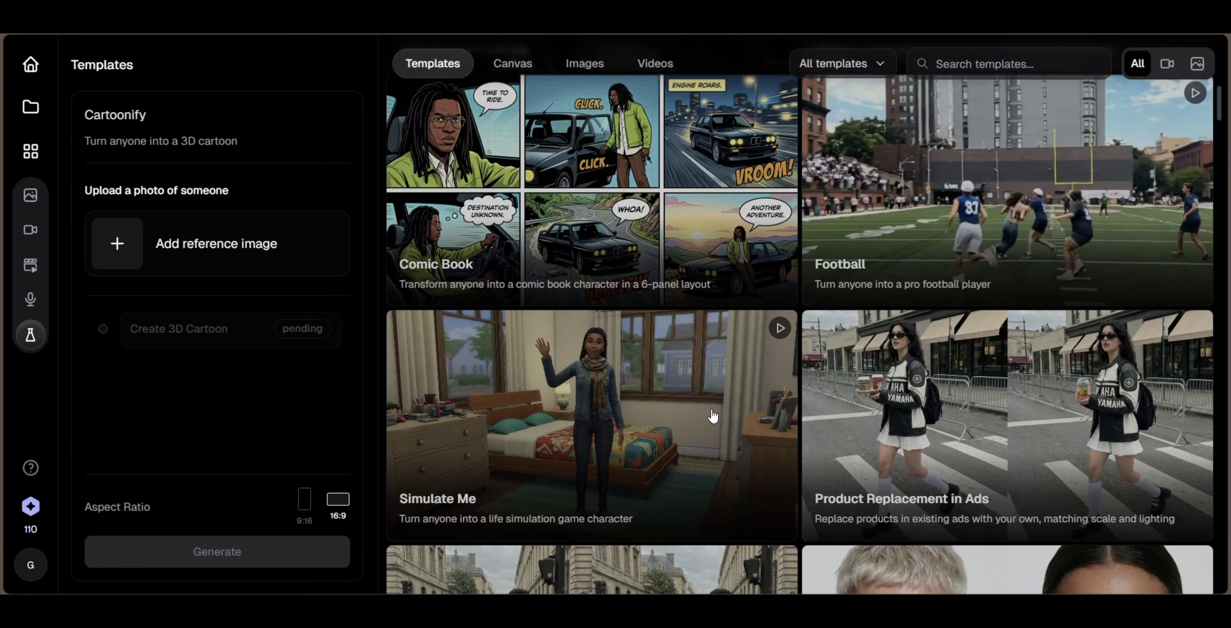
scroll(604, 437, "up", 3)
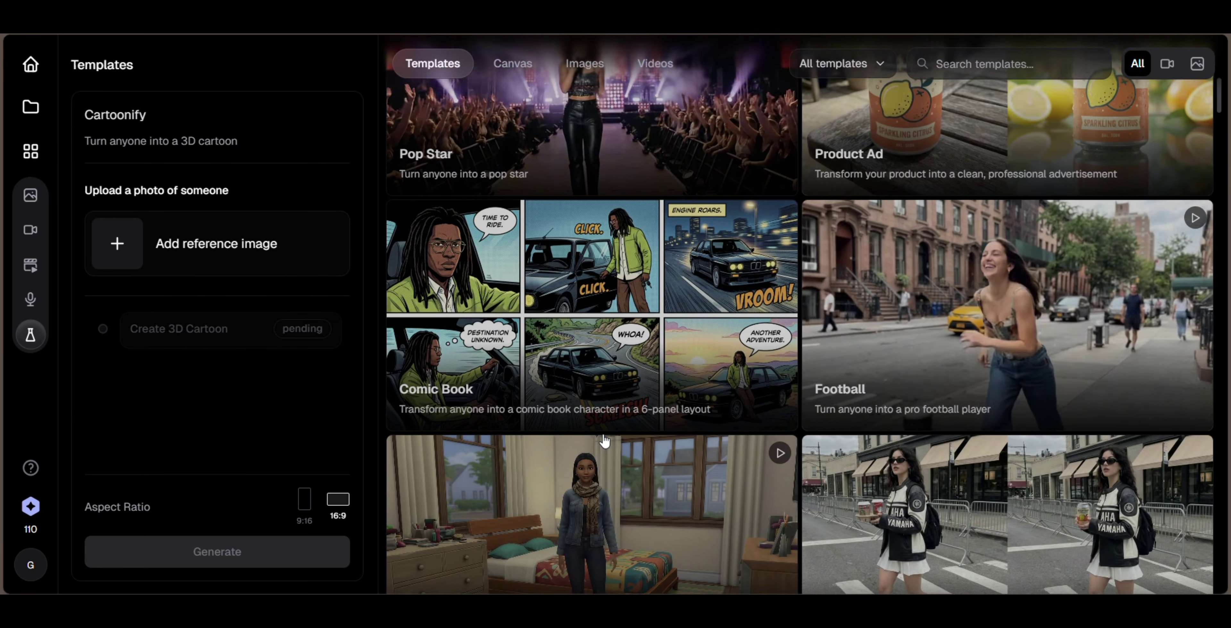
- Choose the Simulate Me template and upload 1223162 (1).jpg as its reference image
scroll(613, 437, "down", 6)
left_click(615, 376)
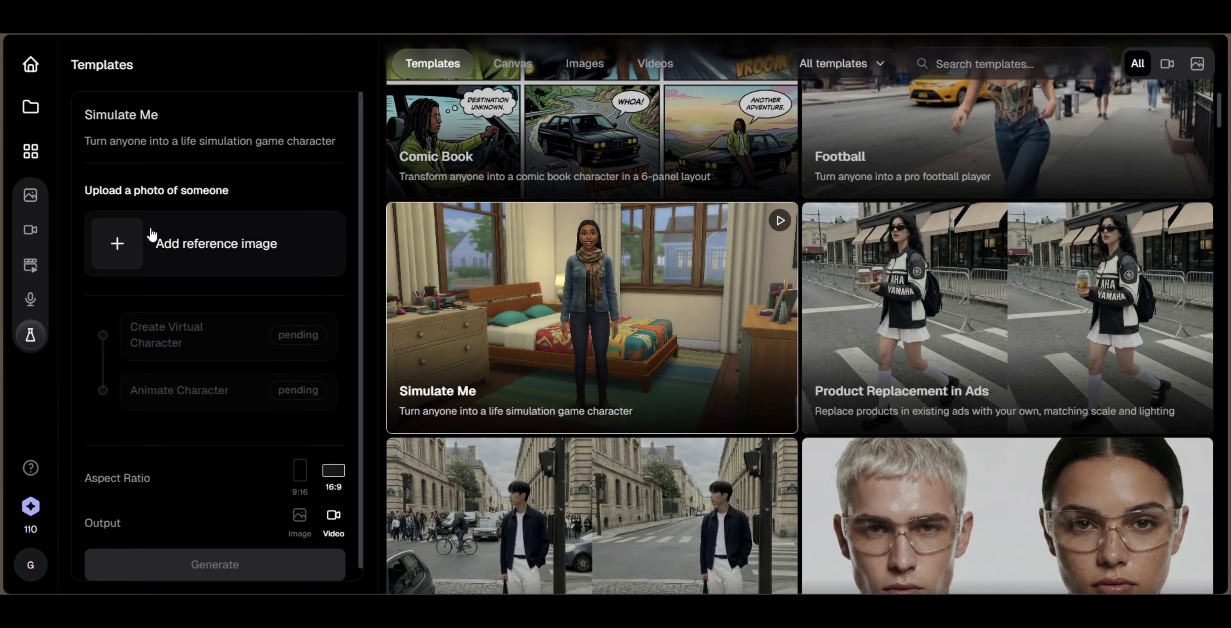
left_click(133, 253)
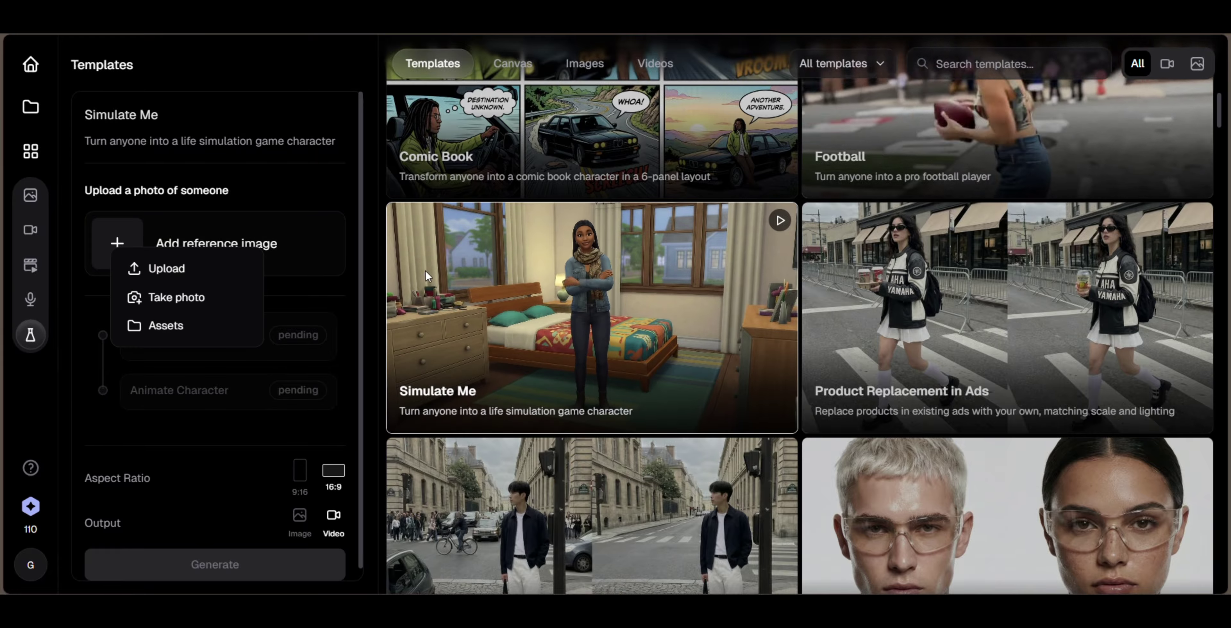
left_click(167, 269)
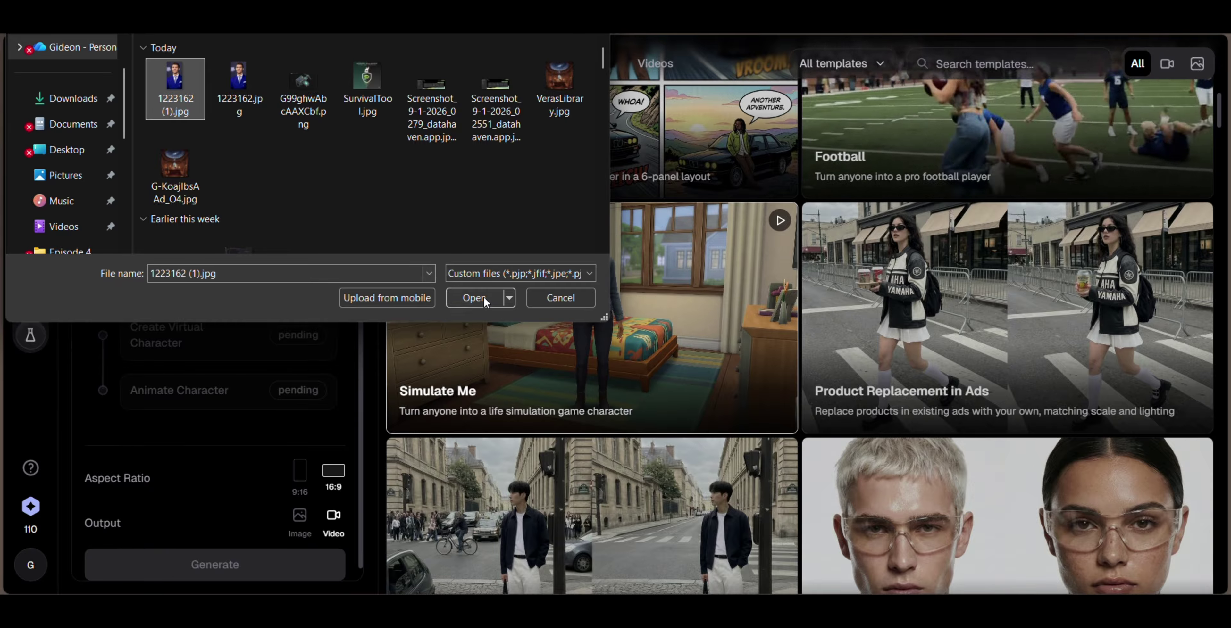
left_click(484, 299)
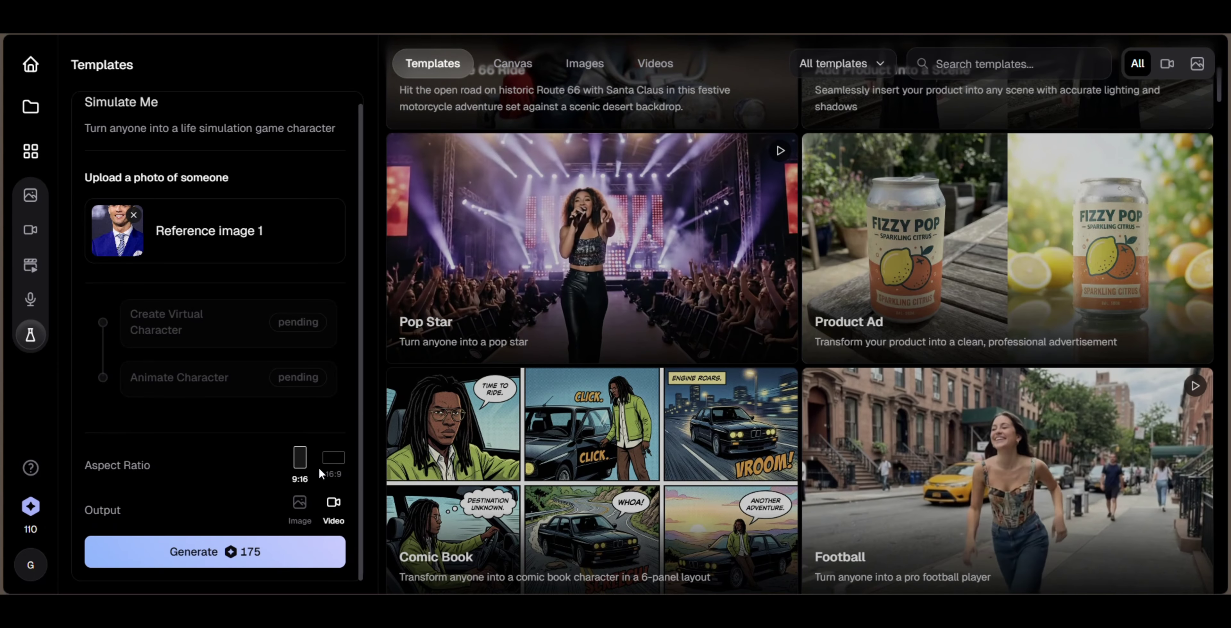
- Set the Simulate Me aspect ratio to 16:9 and the output to Image, and generate it
left_click(335, 473)
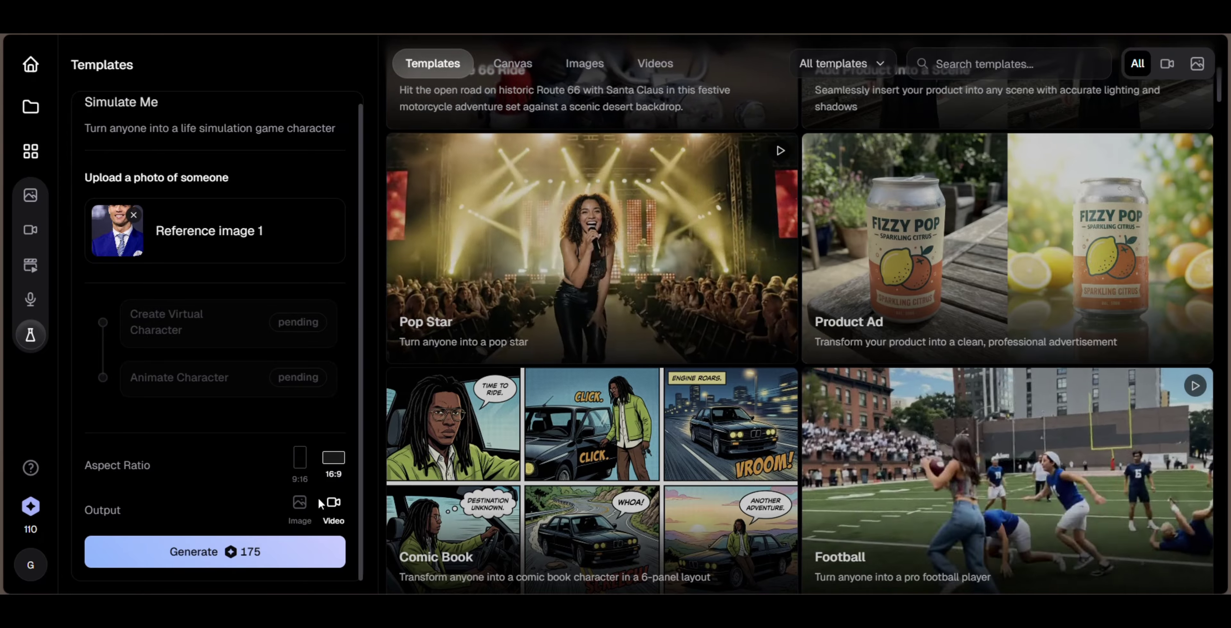
left_click(300, 505)
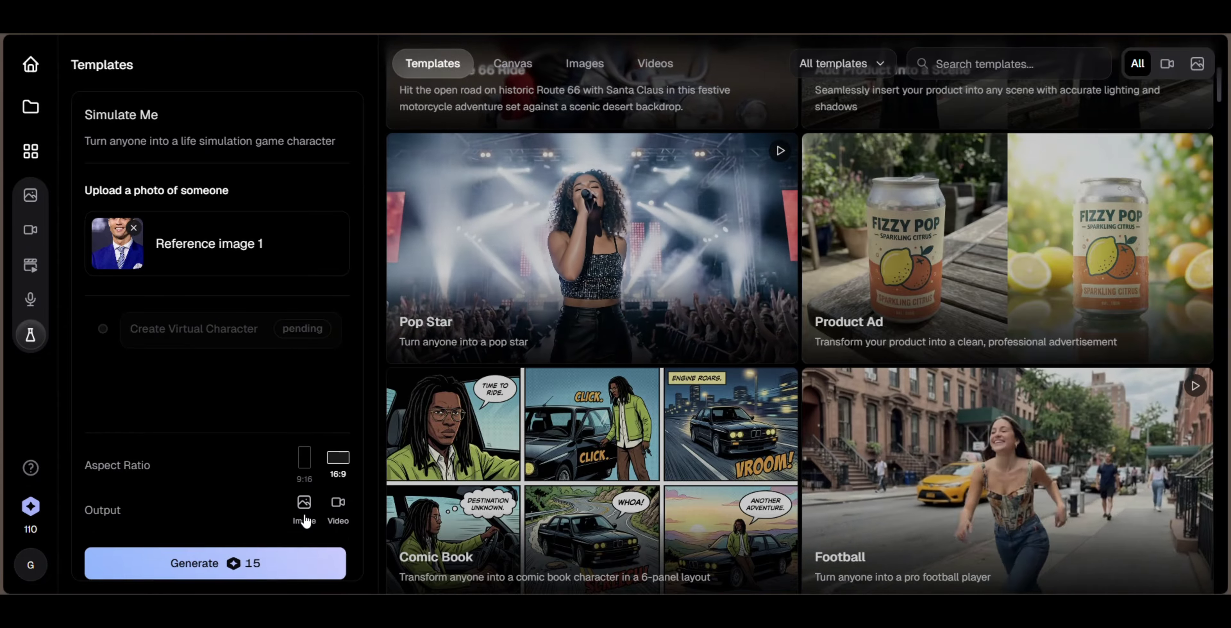
left_click(286, 553)
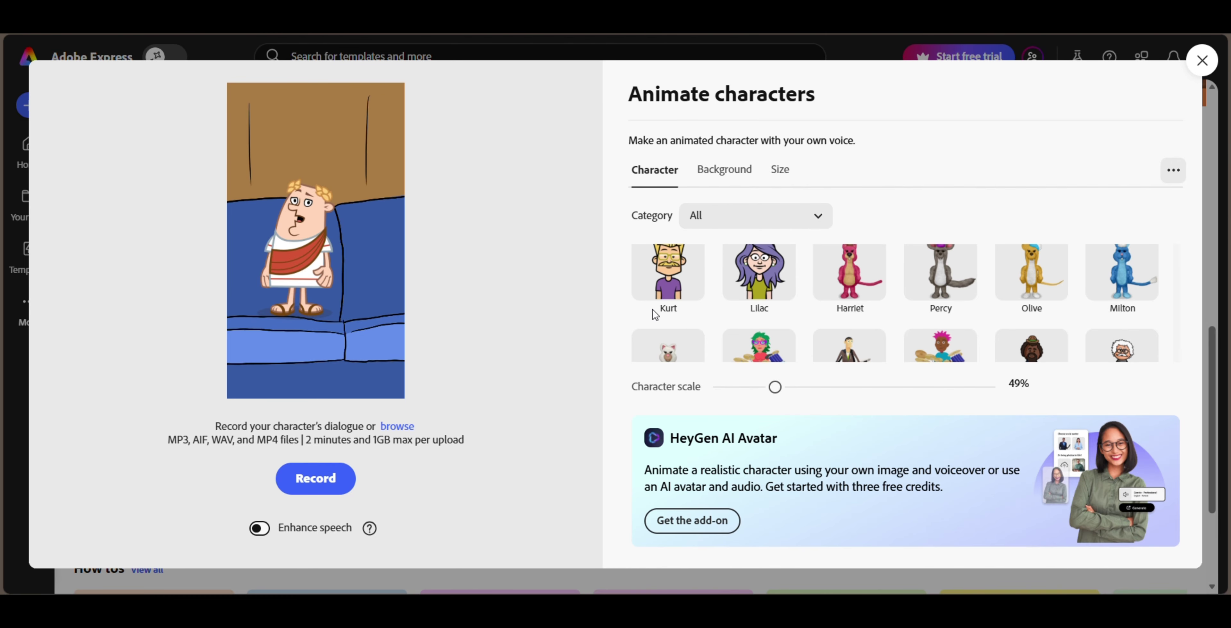
- In Adobe Express's Animate characters tool, browse the characters, try Phoenix, and choose Bo, placing him on the couch
scroll(808, 325, "up", 2)
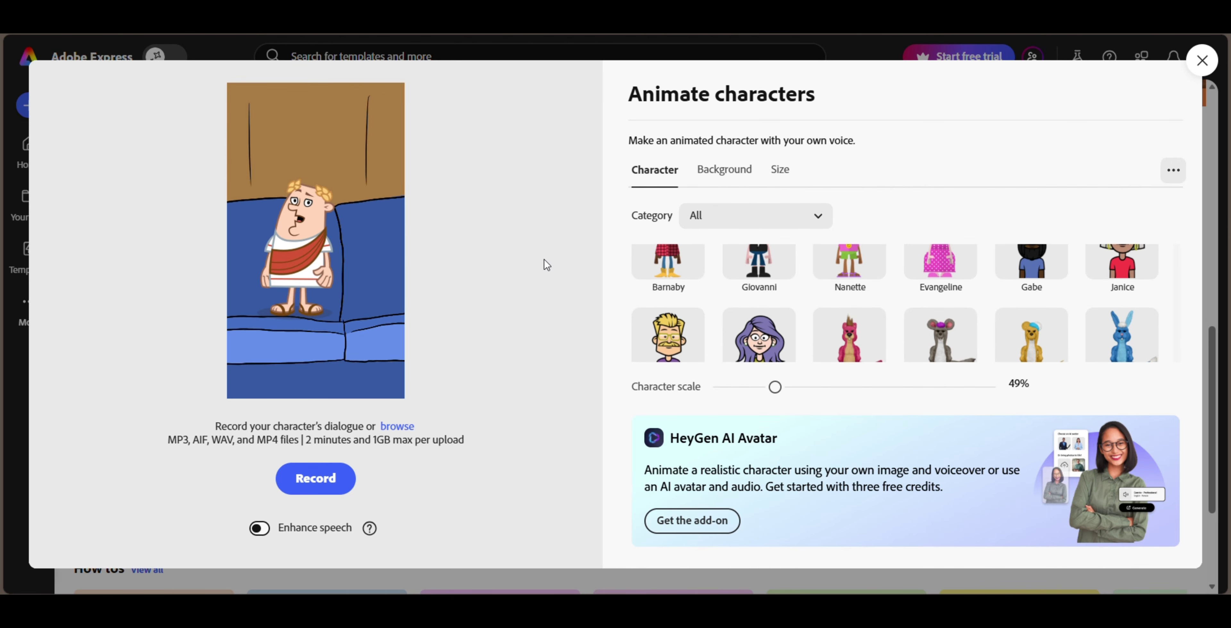
scroll(764, 287, "up", 3)
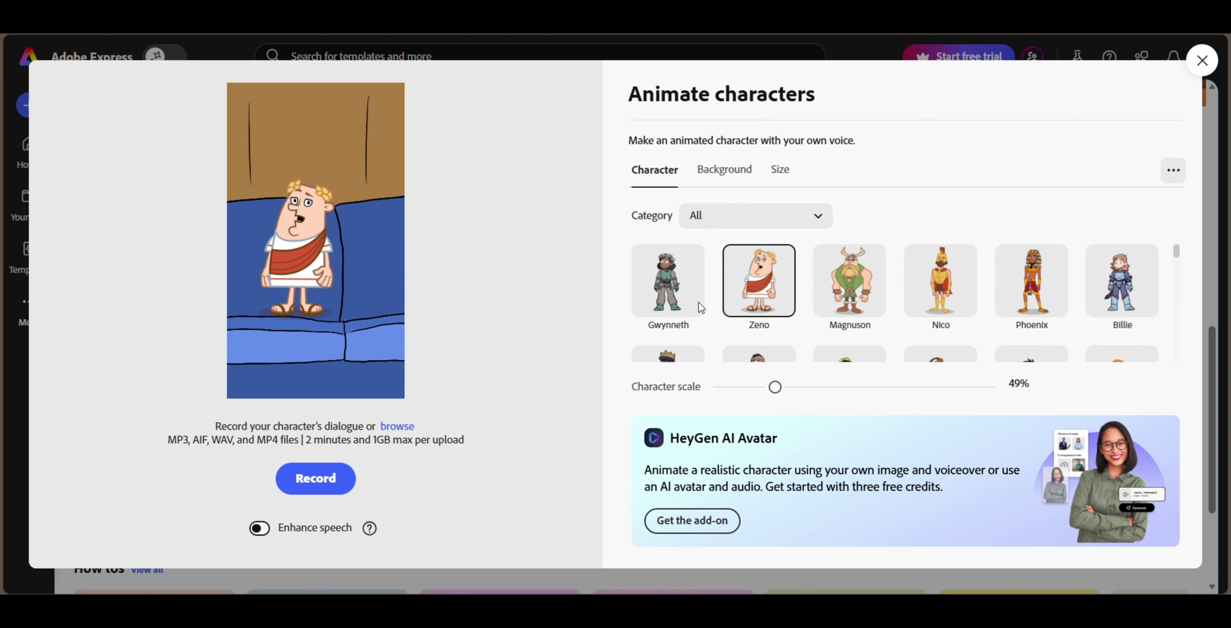
scroll(1063, 298, "down", 1)
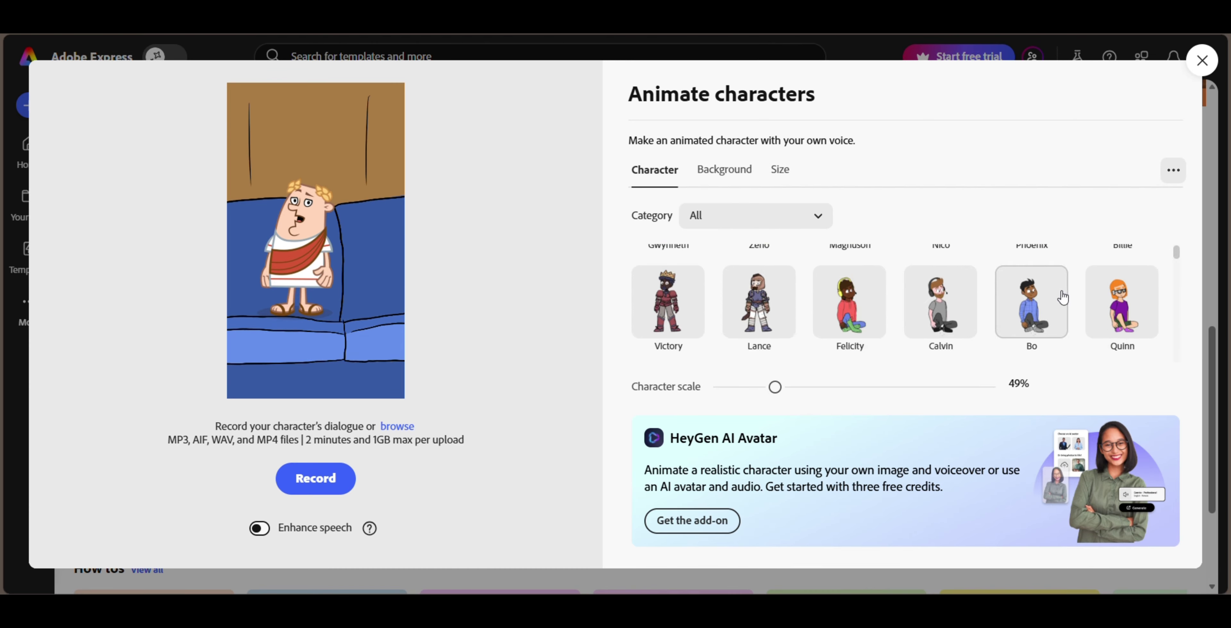
scroll(1041, 312, "up", 2)
left_click(1034, 301)
scroll(1034, 301, "down", 2)
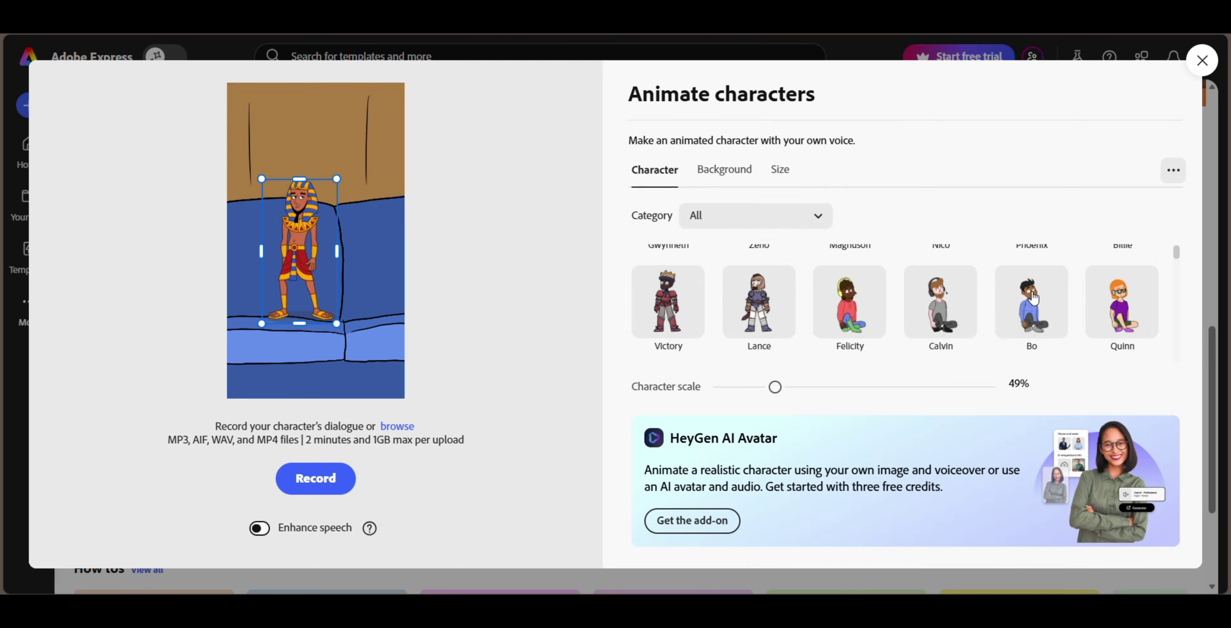
left_click(1033, 304)
mouse_move(313, 281)
left_mouse_down()
mouse_move(281, 266)
mouse_move(294, 271)
left_mouse_up()
- Try the Knight Hallway, Ren Faire and Beanbag Chair backgrounds, and apply Picket Fence behind the character
left_click(742, 177)
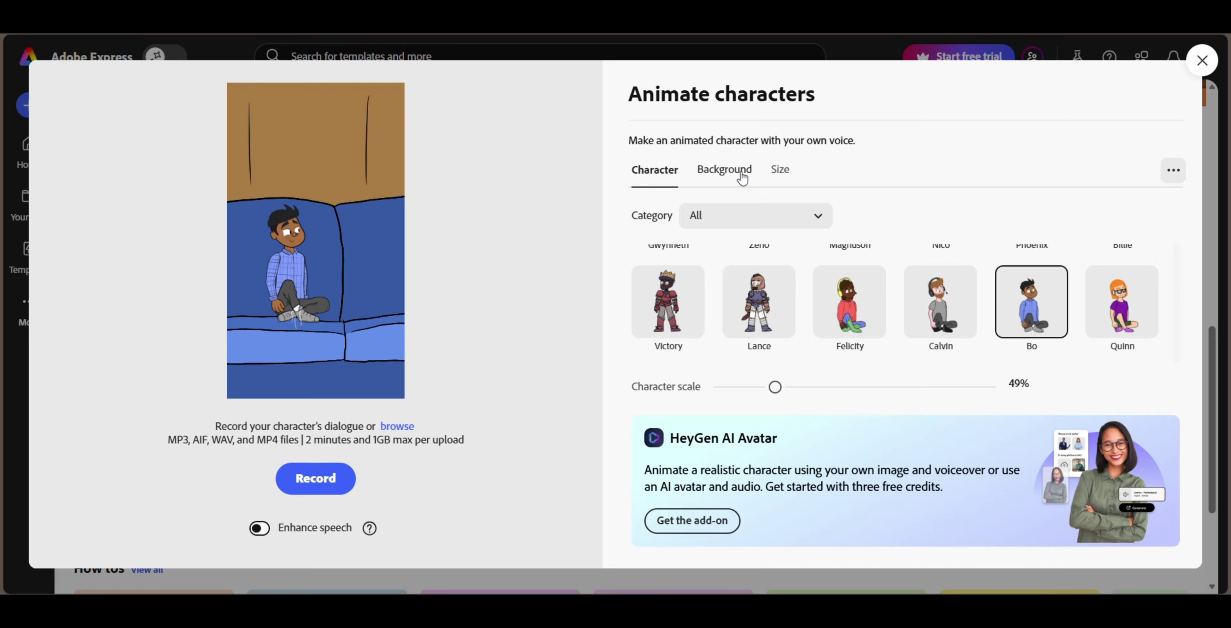
left_click(743, 178)
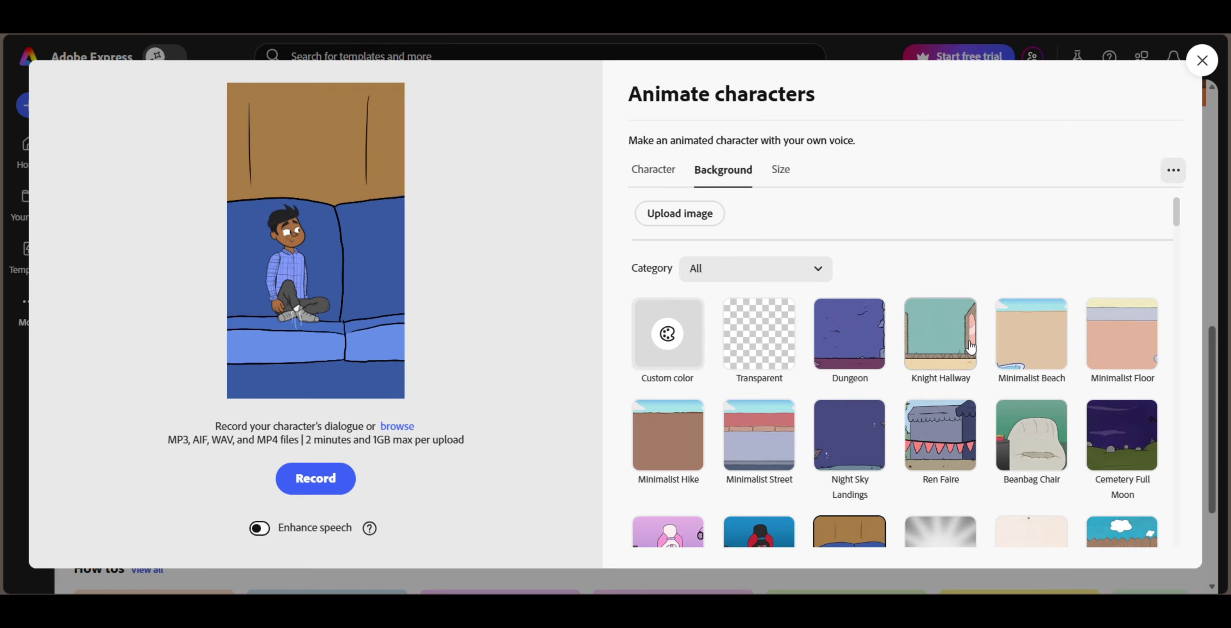
left_click(956, 352)
left_click(966, 435)
left_click(1010, 432)
scroll(1120, 428, "down", 5)
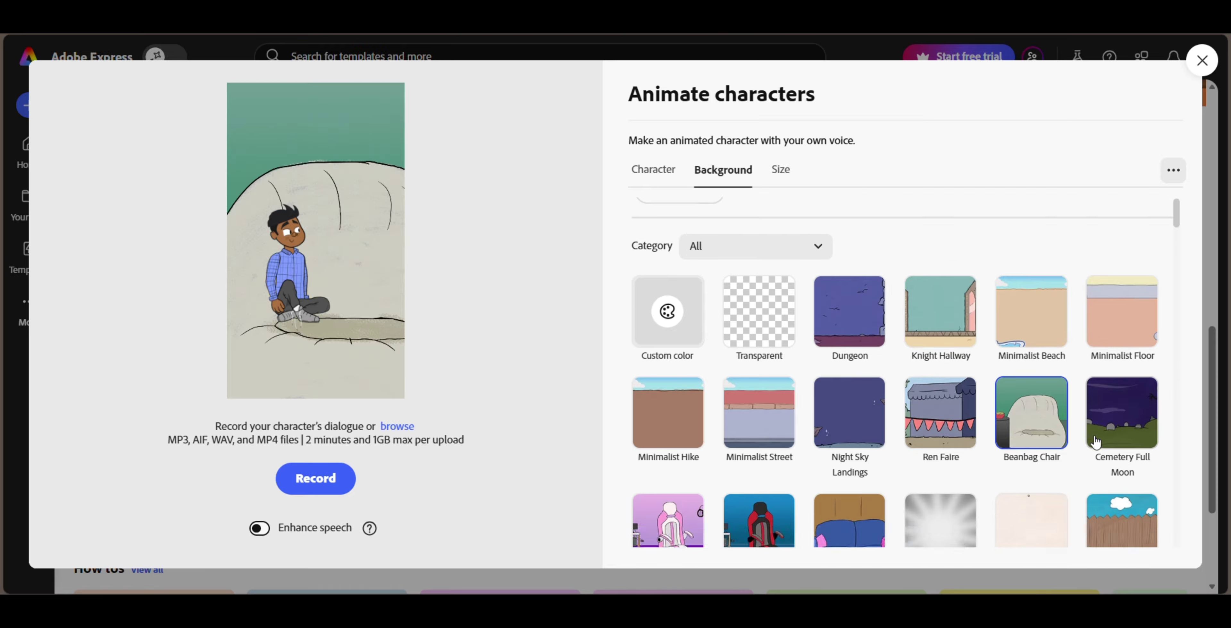
left_click(1130, 316)
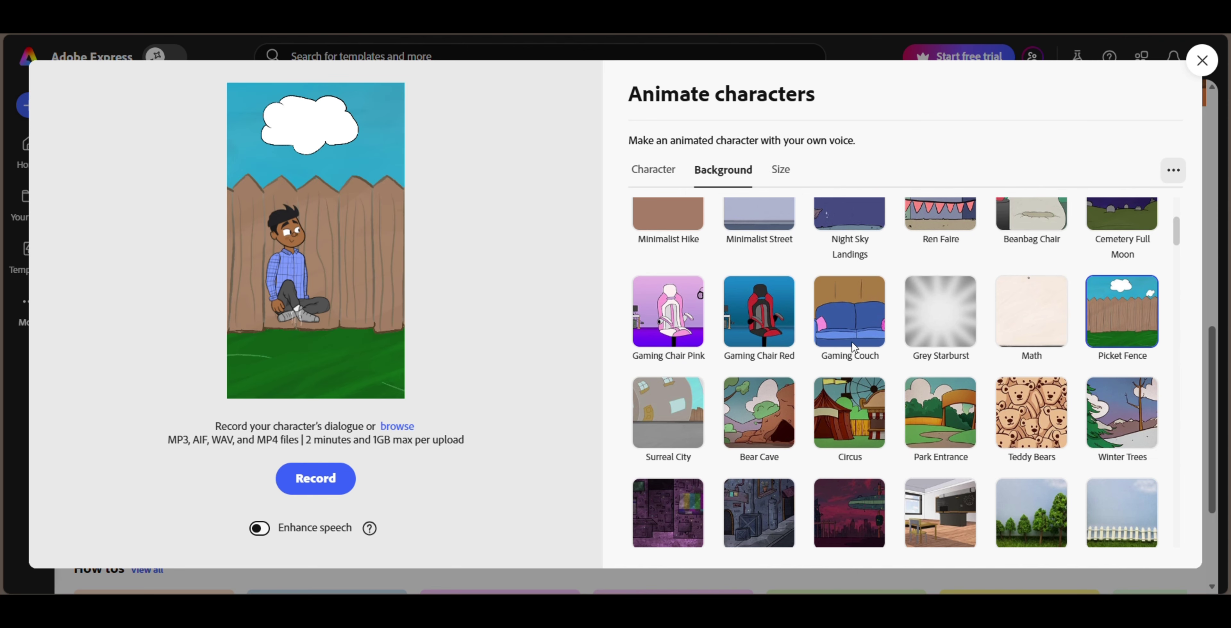
- Move Bo down to the grass, set the character scale to 46% and shift him closer to the scene's centre
left_click(657, 171)
left_click_drag(273, 264, 277, 289)
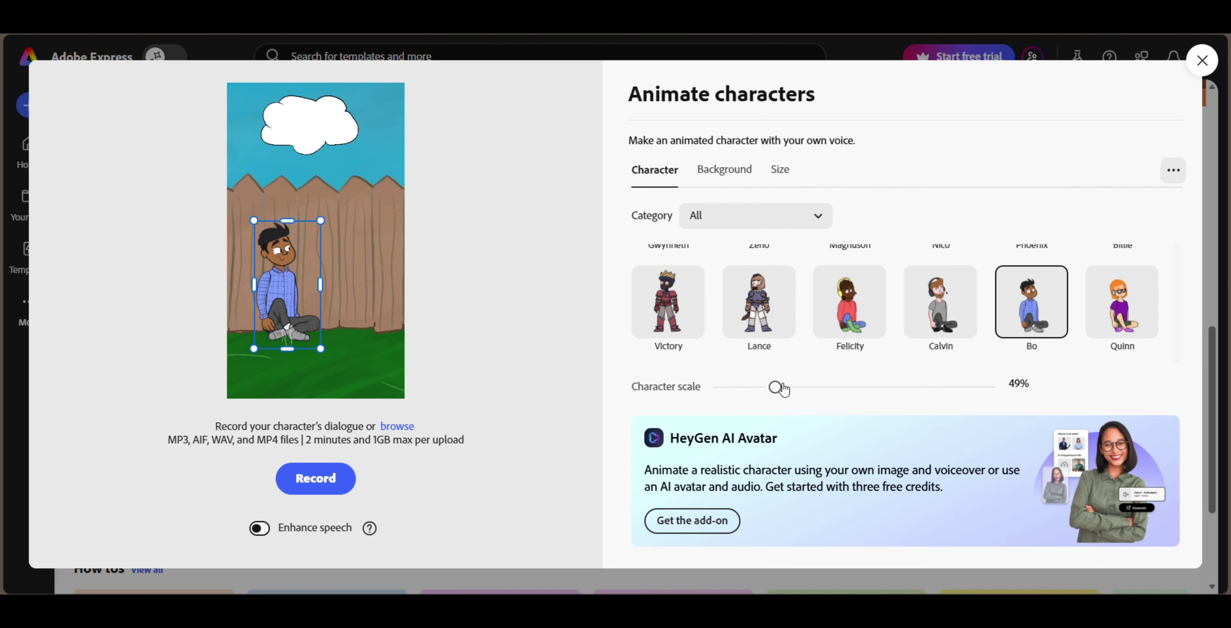
mouse_move(777, 387)
left_mouse_down()
mouse_move(807, 388)
mouse_move(742, 387)
mouse_move(771, 387)
left_mouse_up()
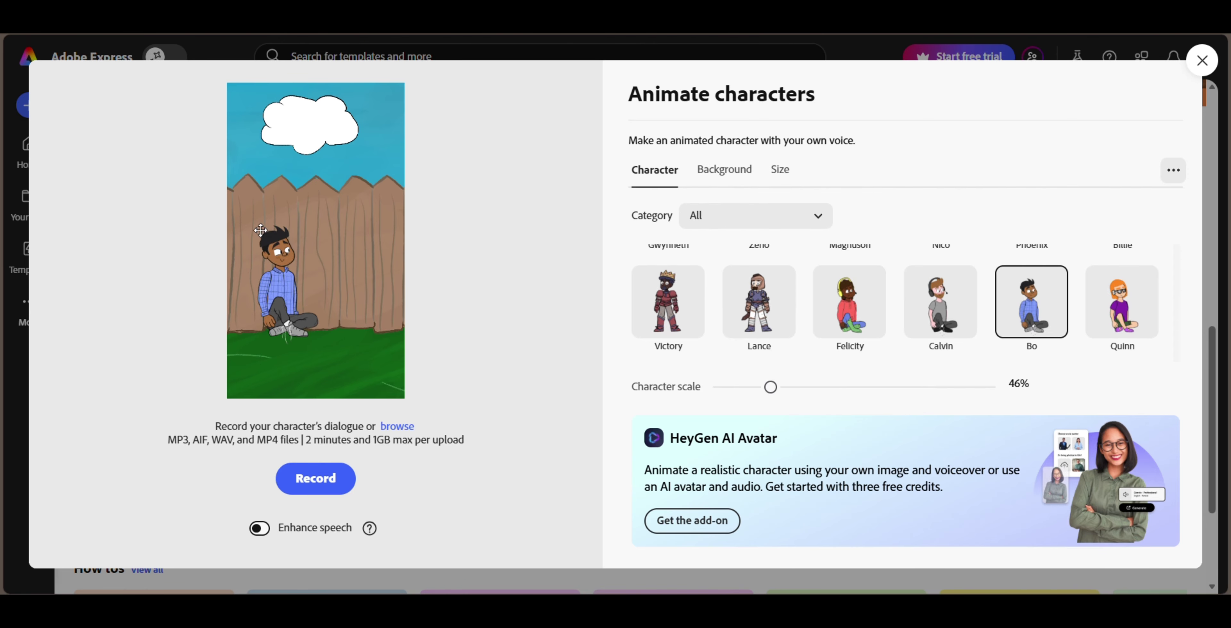
left_click_drag(301, 258, 316, 259)
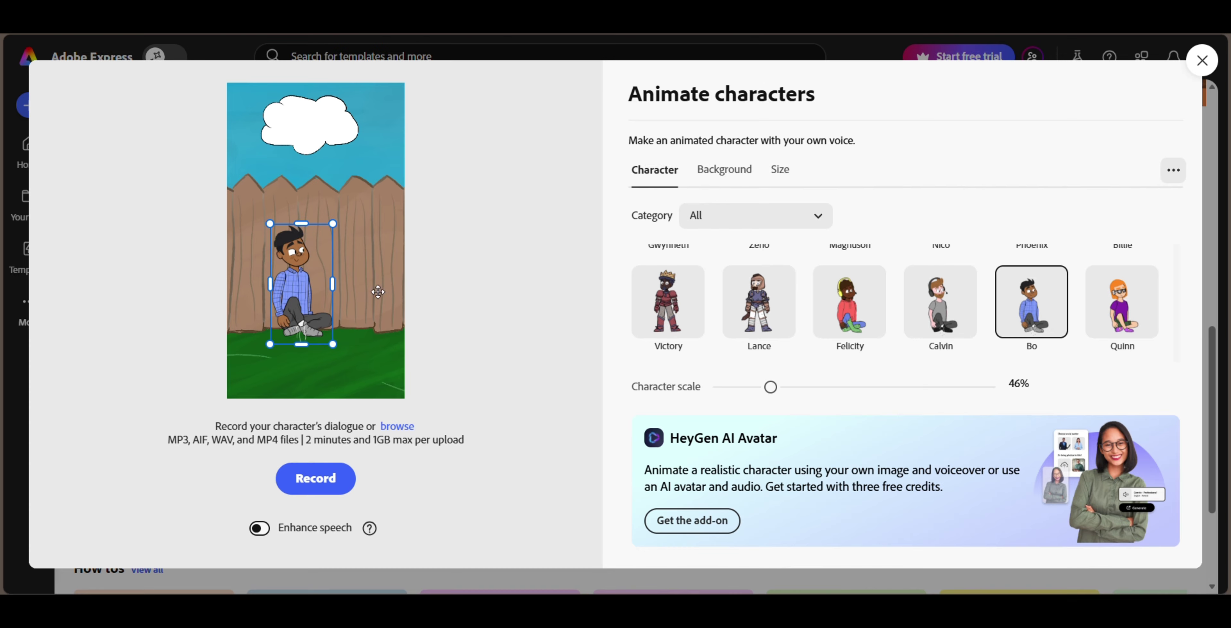
- Switch to Viggle and look through the Hot Picks meme templates and the Remix Anyone into Viral Memes preview
scroll(966, 310, "up", 5)
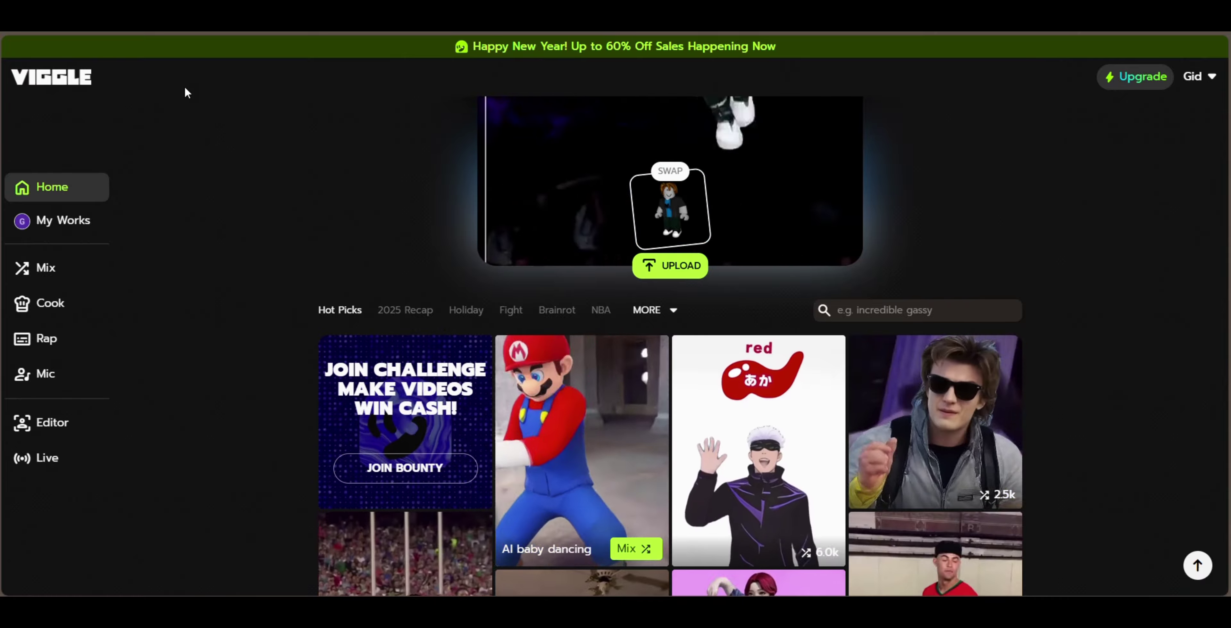
left_click_drag(124, 86, 20, 78)
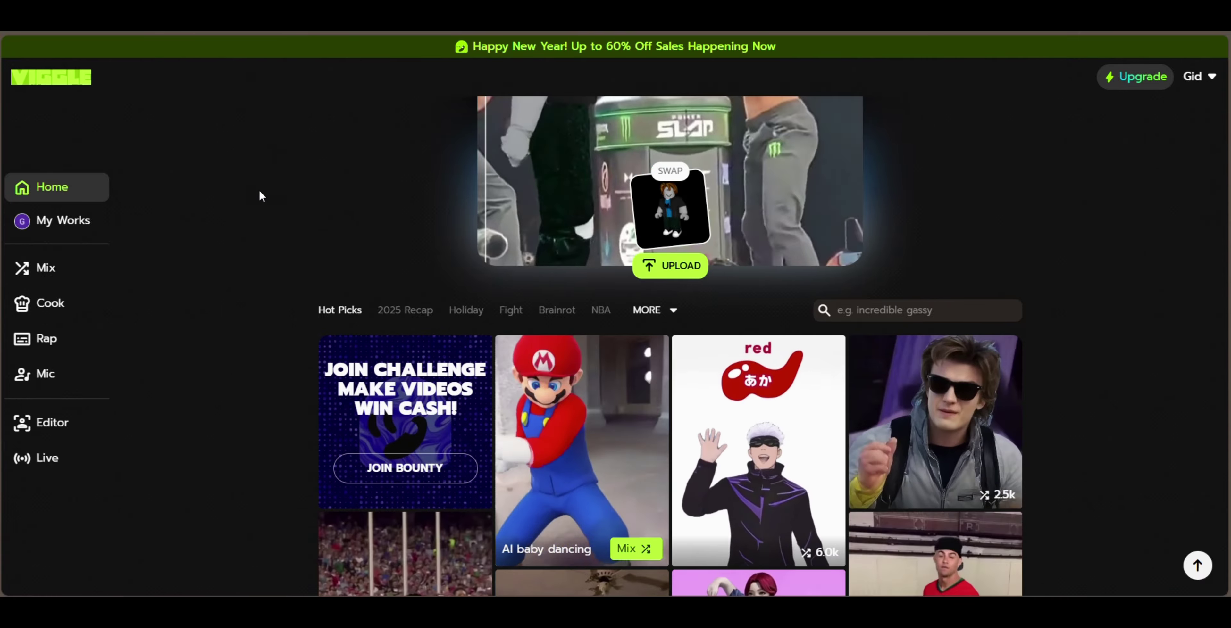
left_click(251, 191)
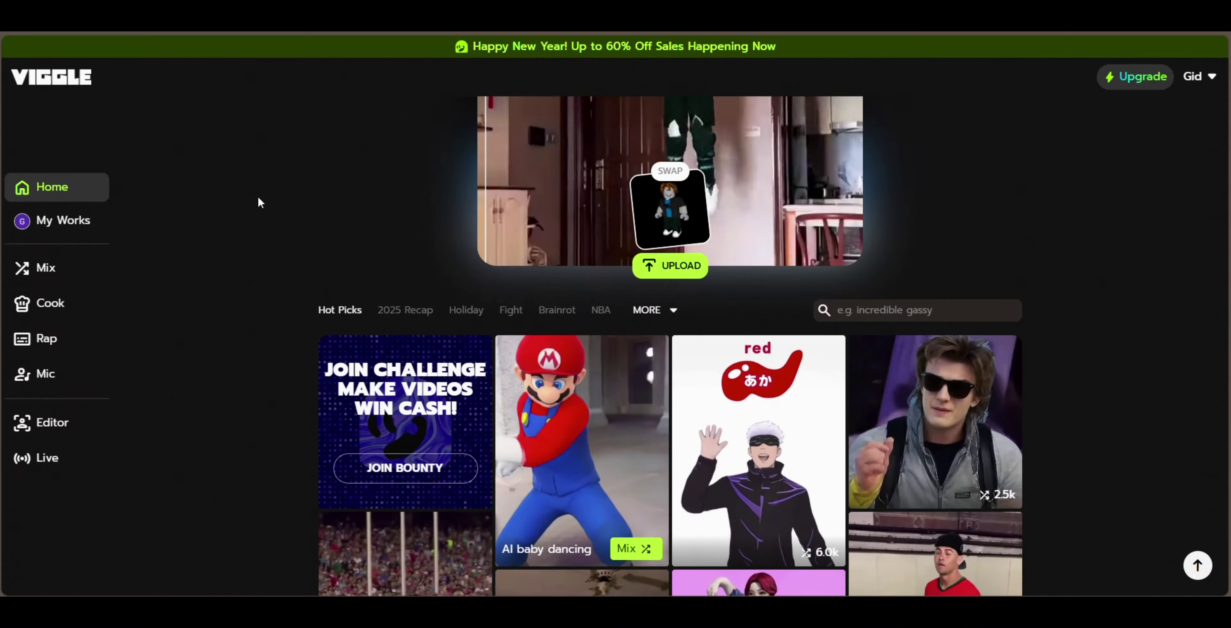
scroll(585, 225, "down", 5)
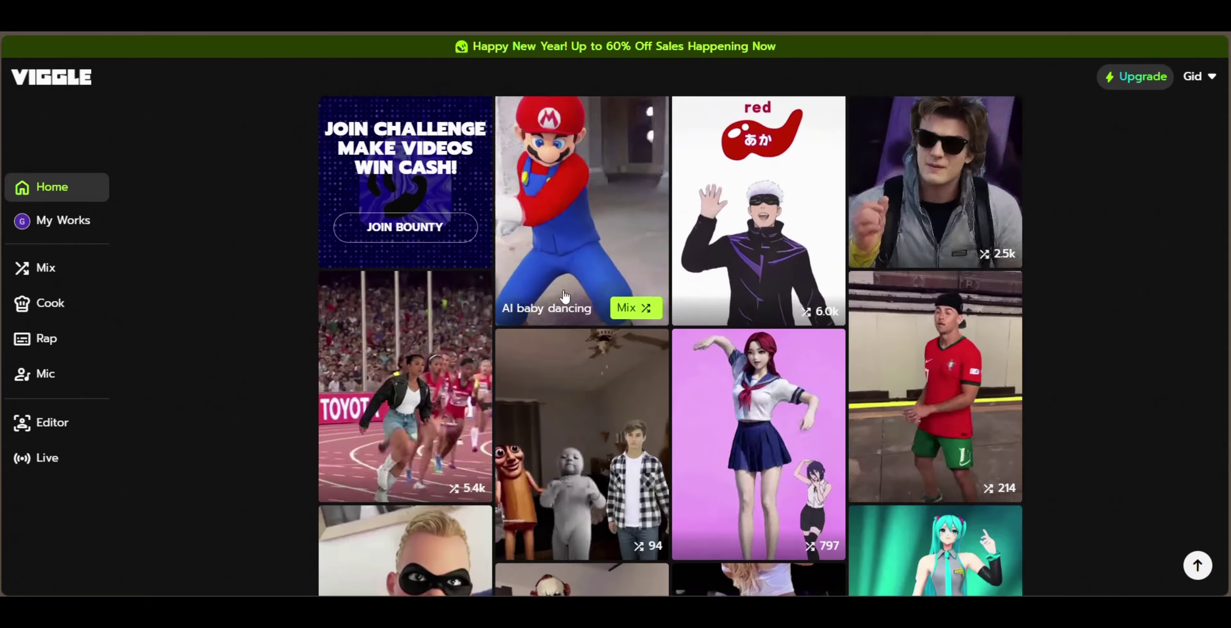
scroll(636, 245, "up", 3)
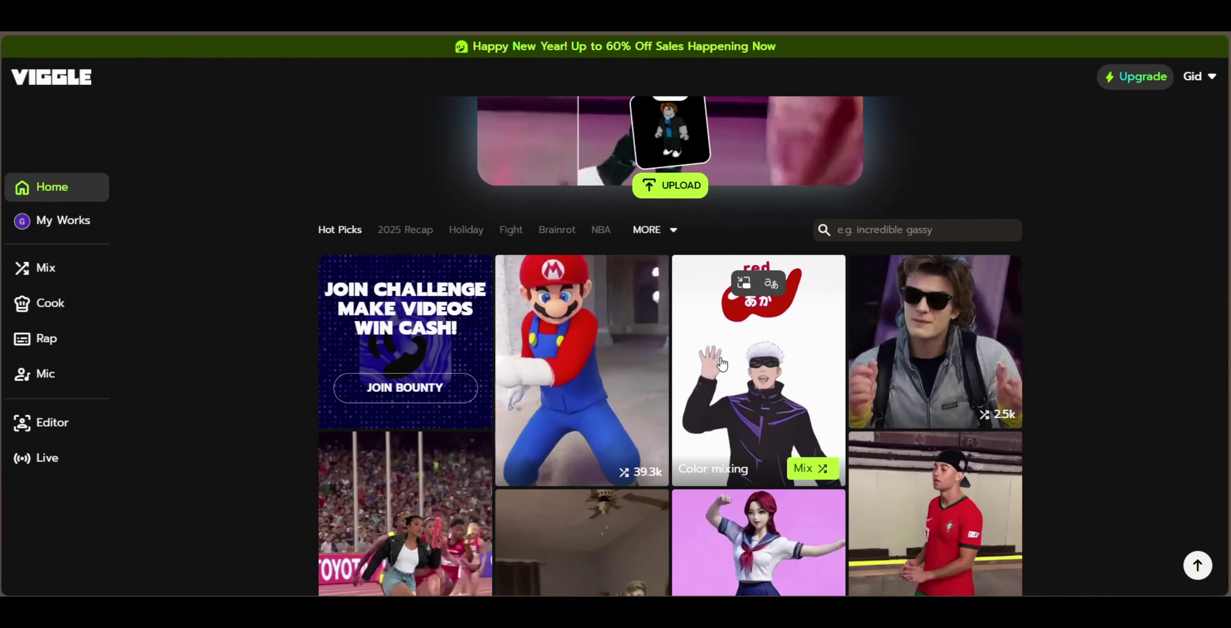
scroll(823, 371, "down", 5)
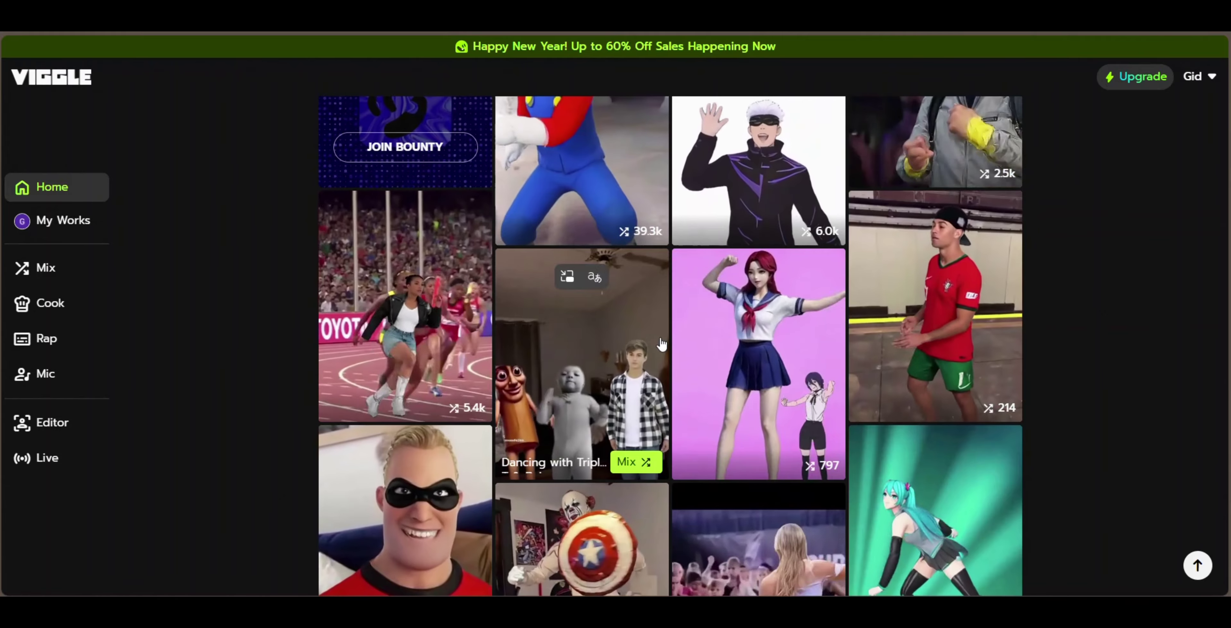
scroll(893, 353, "down", 2)
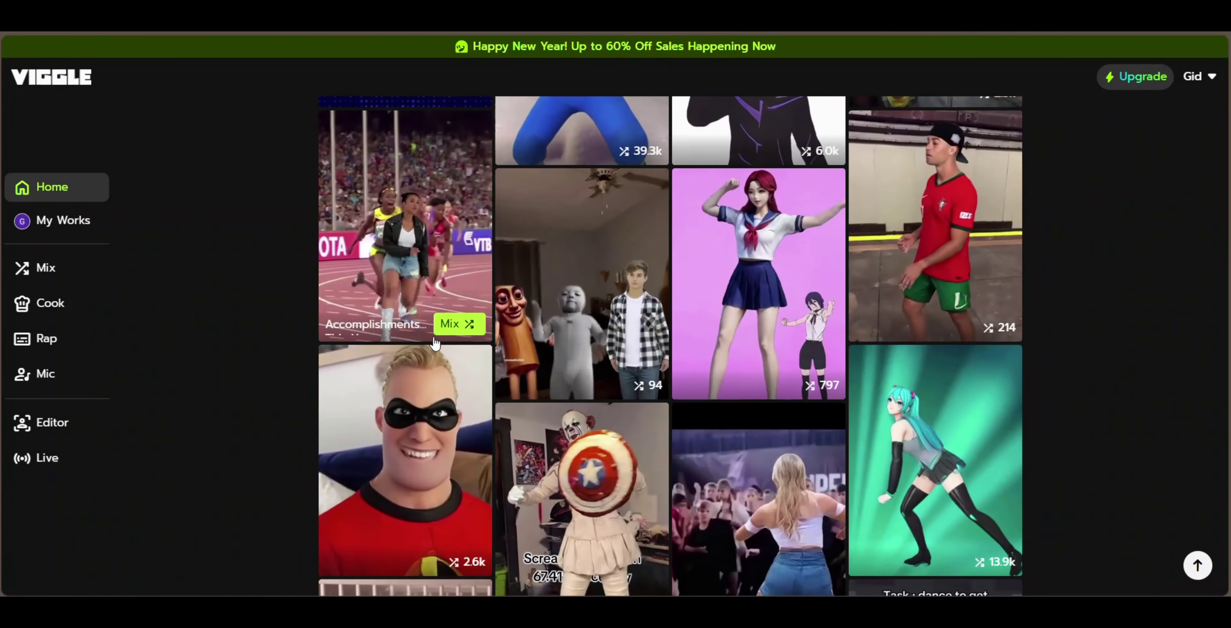
scroll(460, 294, "up", 10)
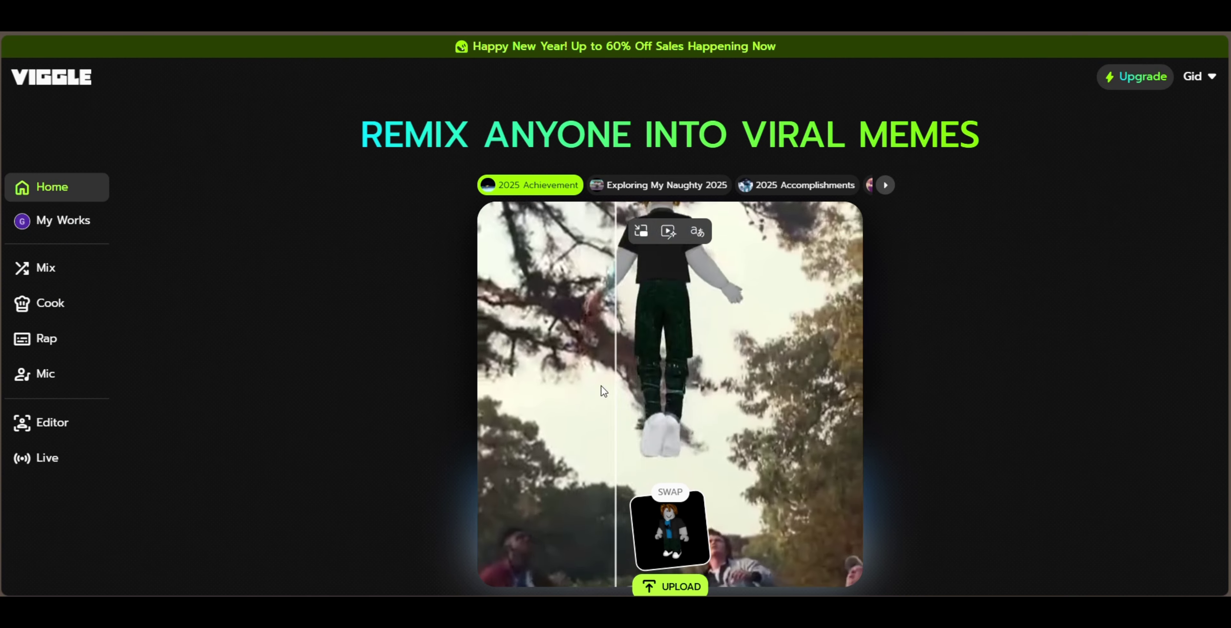
- Browse further down the Hot Picks templates and open the Hugo Dance video featuring a Naruto character
scroll(592, 378, "down", 2)
scroll(760, 383, "down", 10)
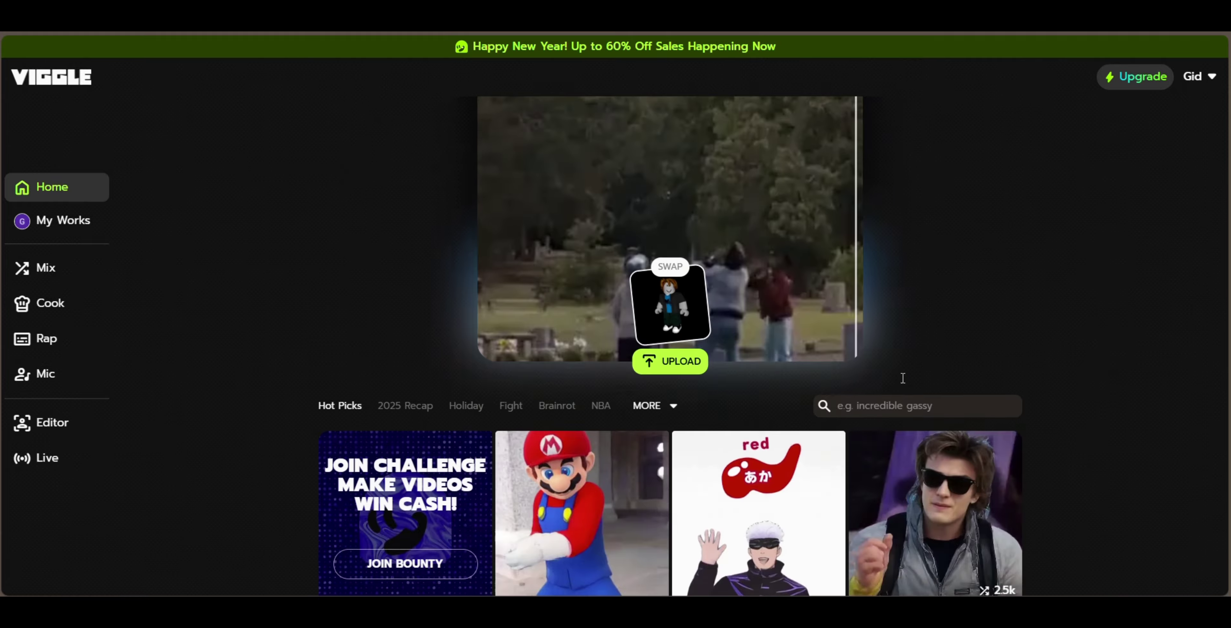
scroll(611, 356, "up", 5)
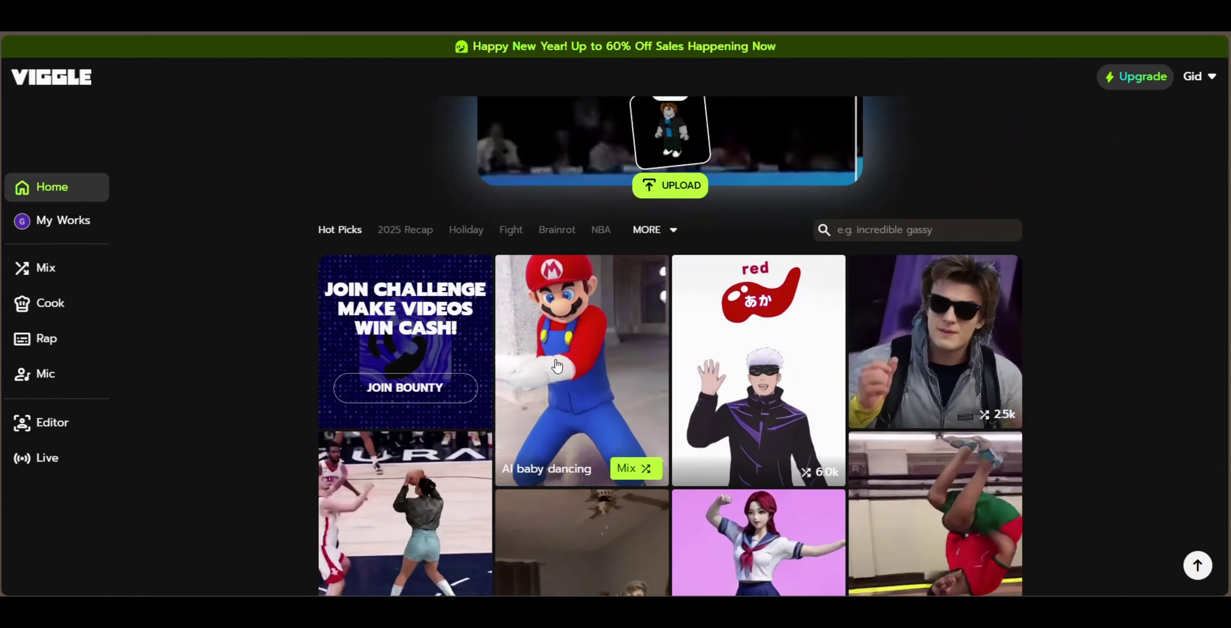
scroll(764, 363, "down", 8)
scroll(780, 372, "down", 10)
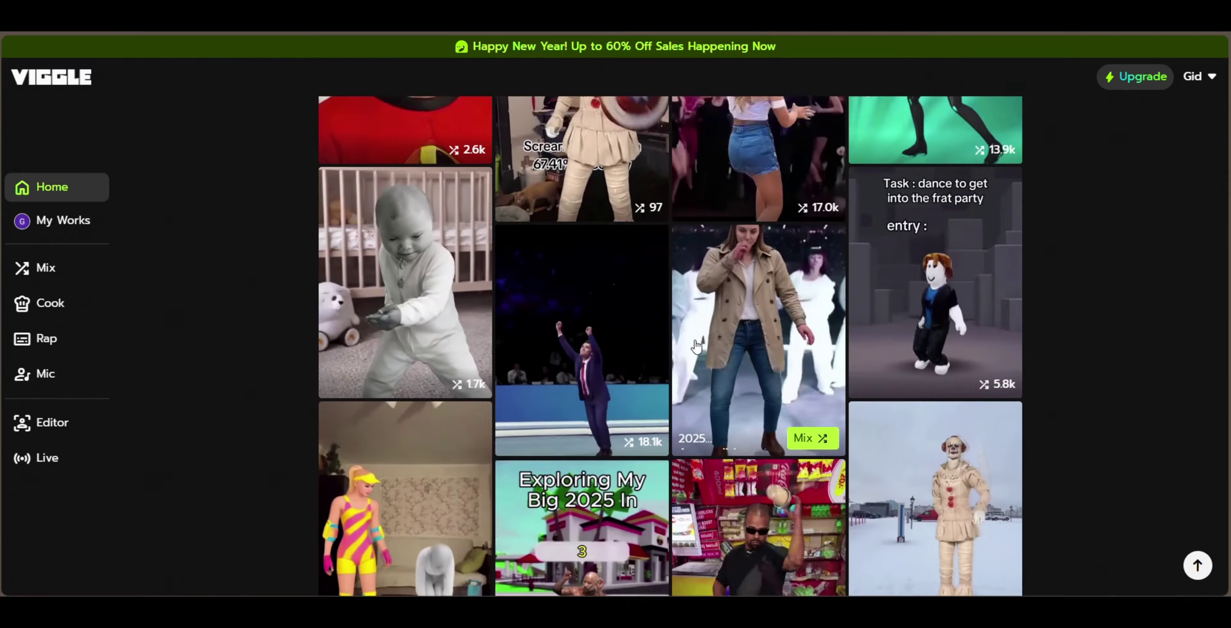
scroll(537, 410, "down", 5)
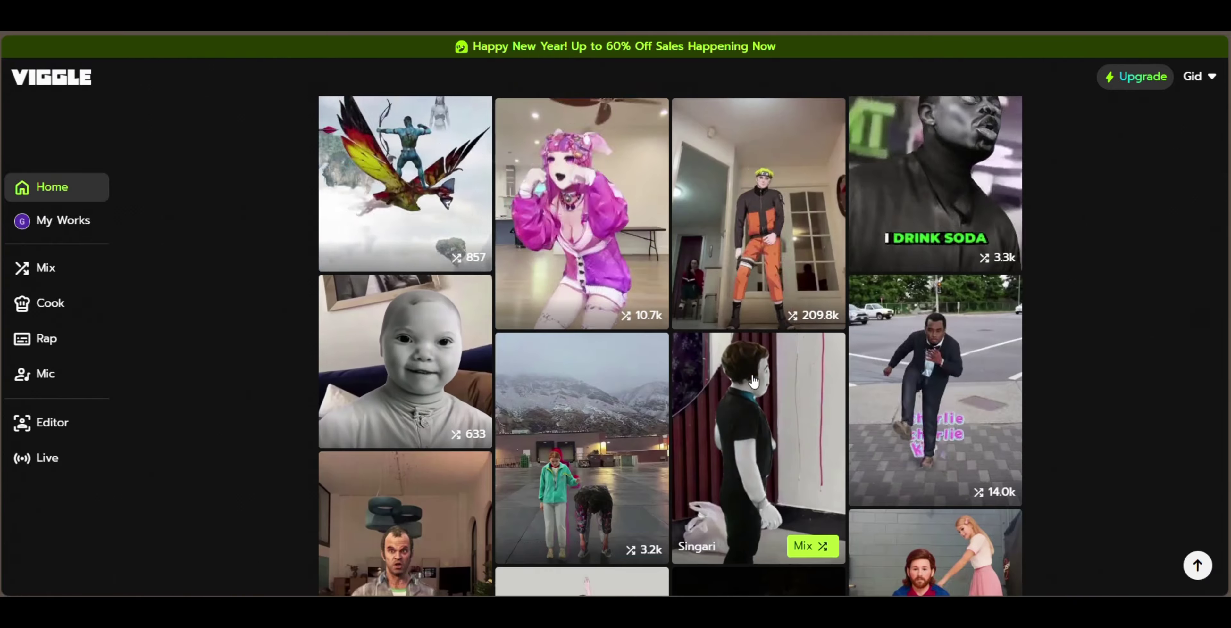
left_click(769, 230)
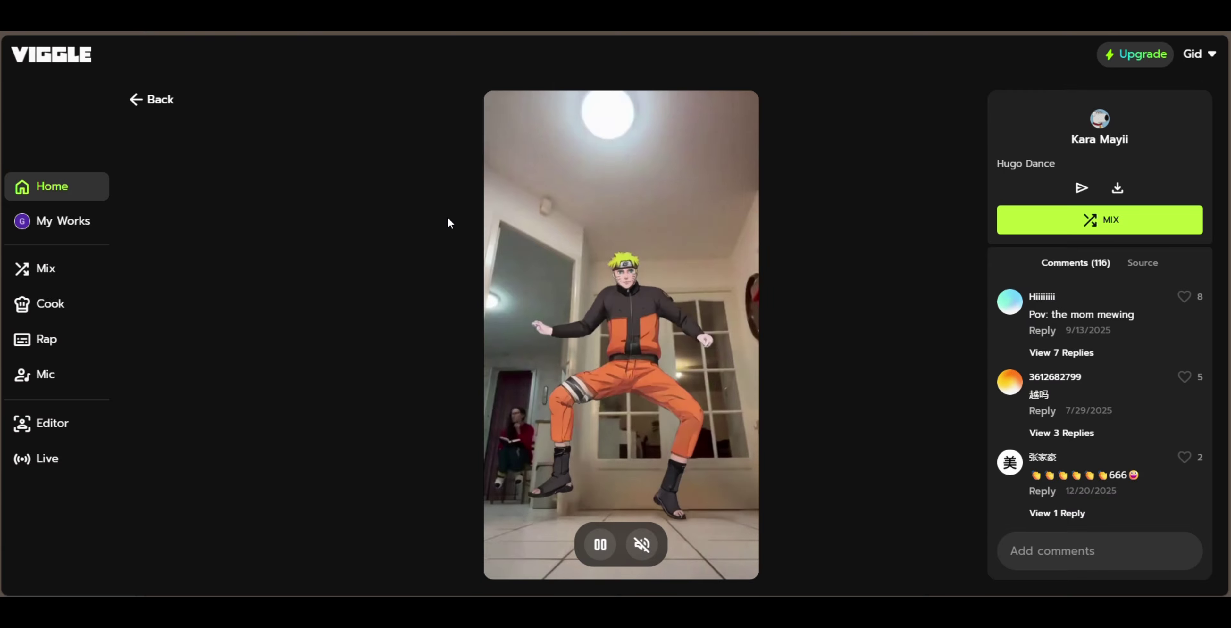
- Switch to Animated Drawings, accept the demo terms and review the Upload a Drawing instructions, example characters and photo upload option
mouse_move(575, 229)
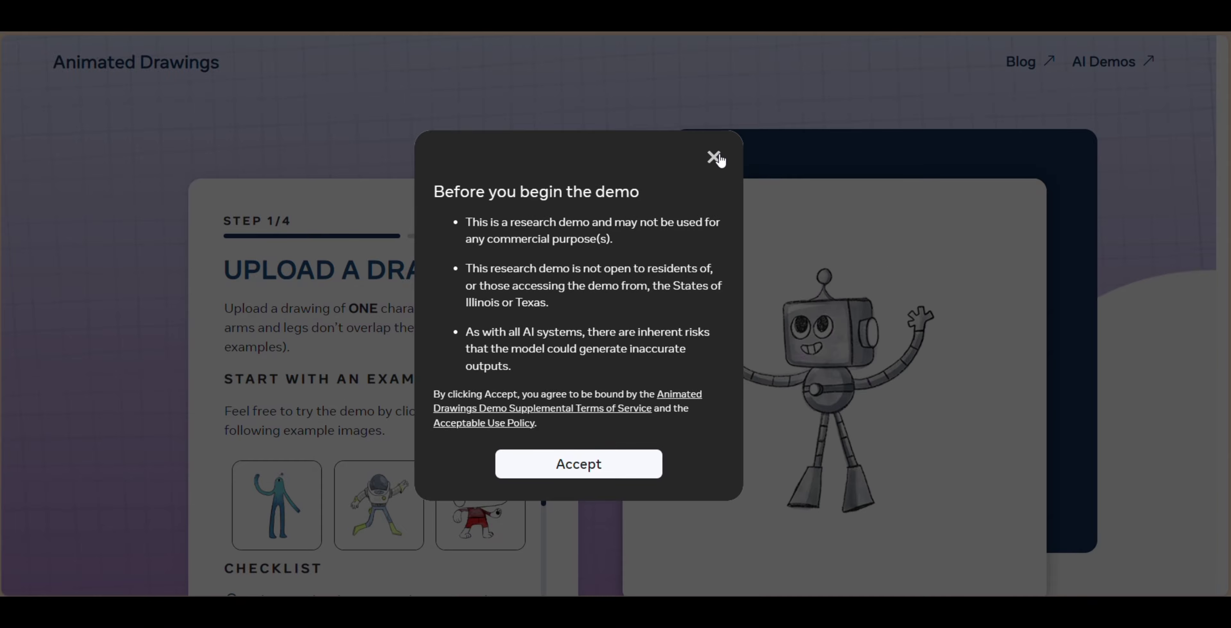
left_click(589, 460)
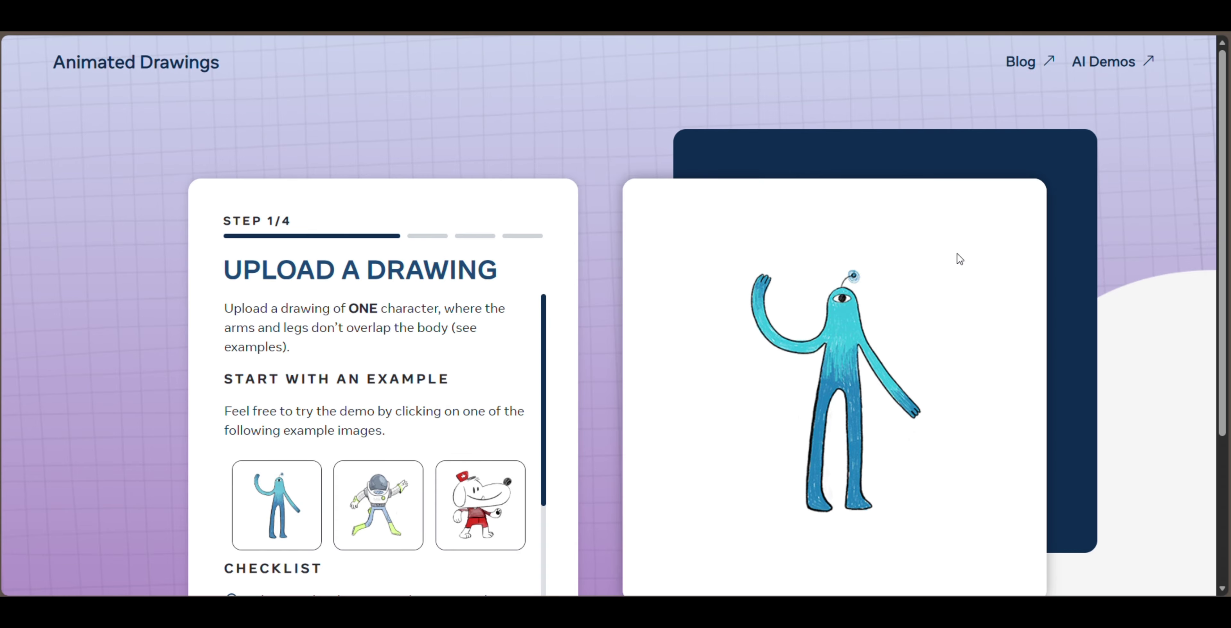
scroll(585, 264, "down", 3)
scroll(372, 285, "up", 2)
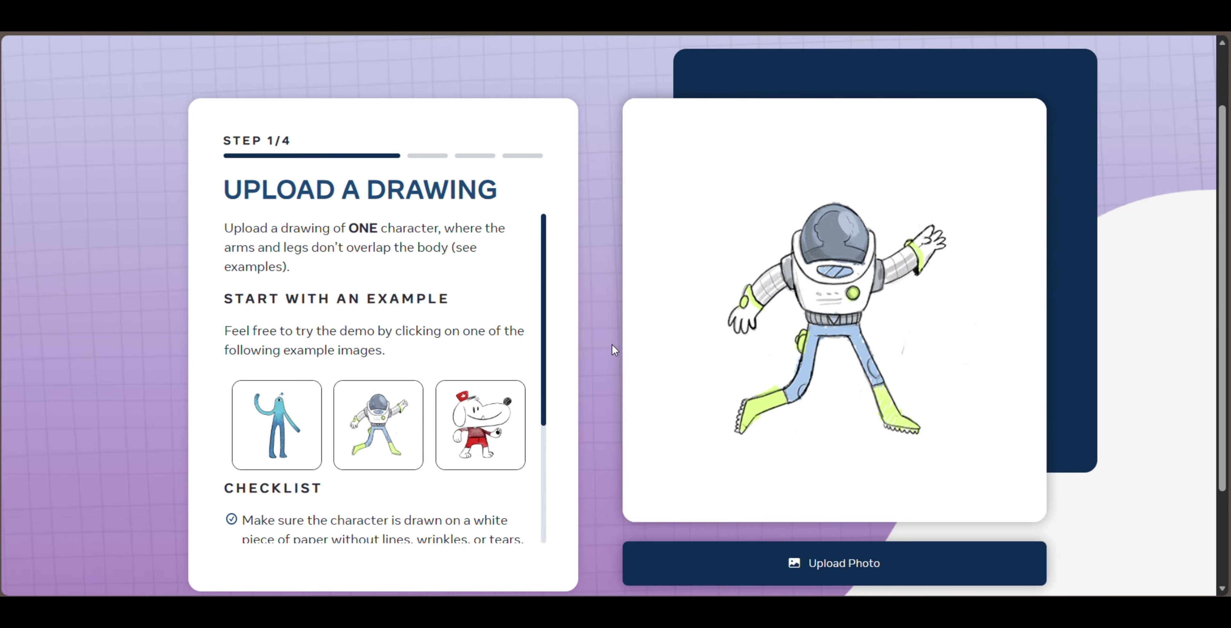
scroll(664, 370, "down", 3)
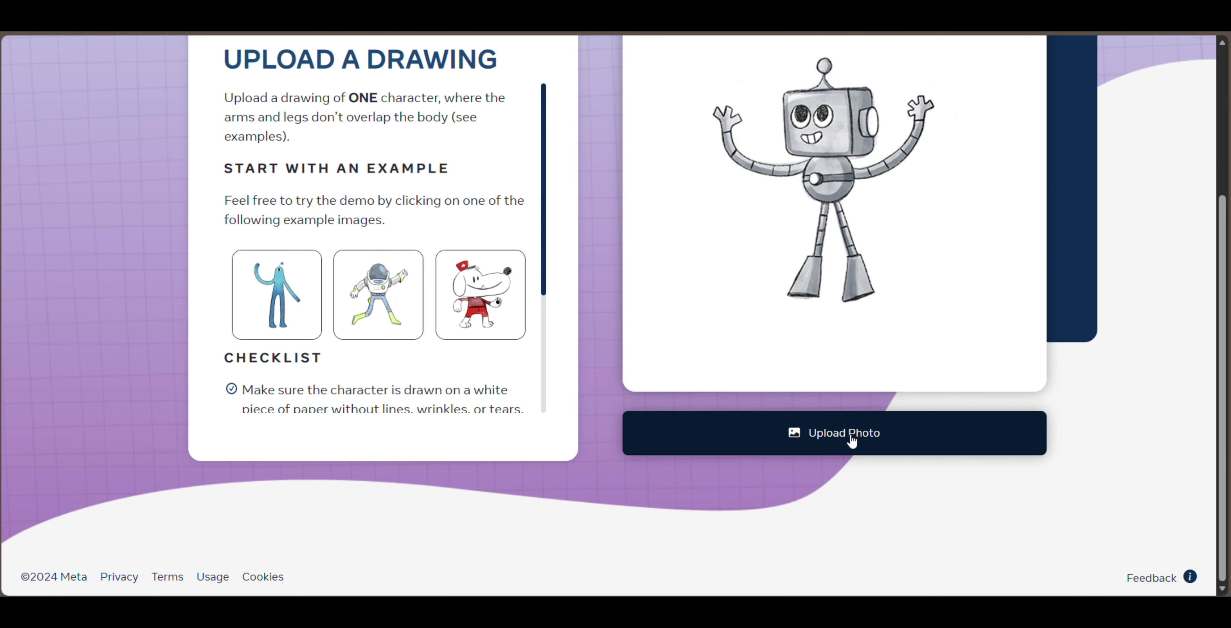
scroll(806, 349, "up", 4)
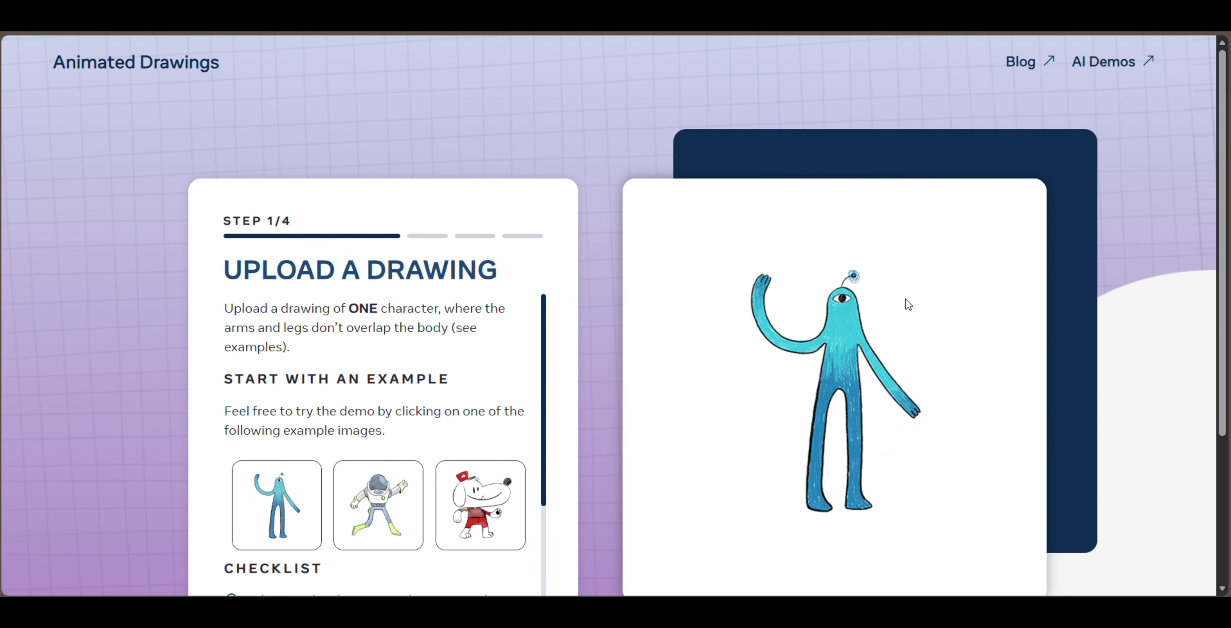
scroll(812, 351, "down", 3)
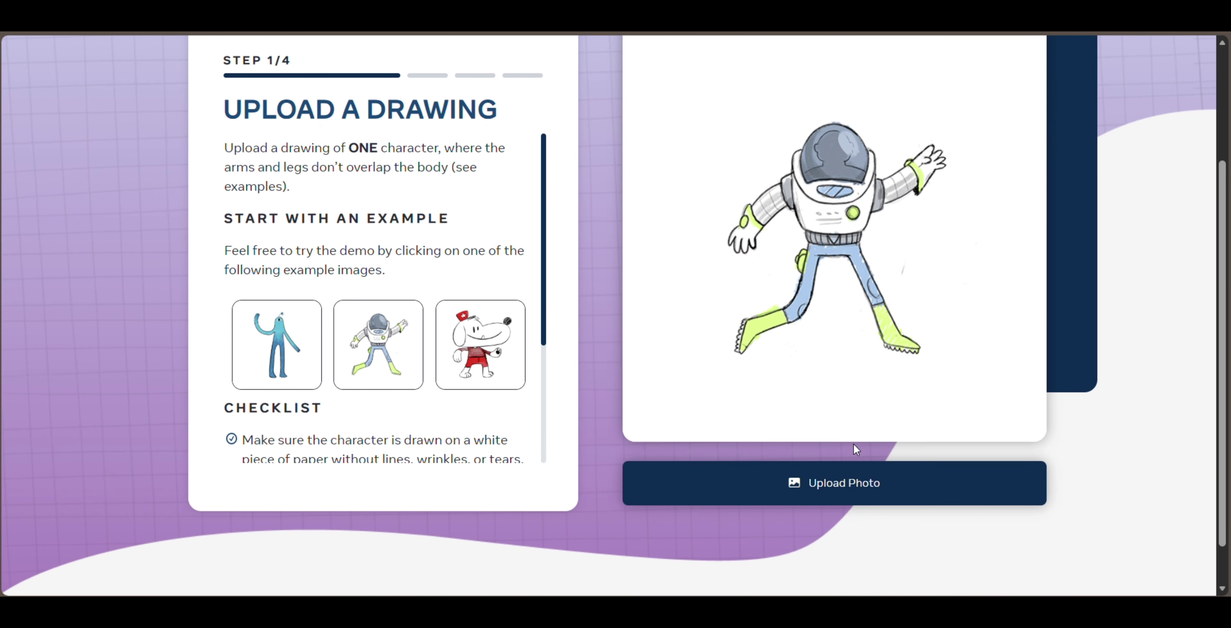
scroll(621, 407, "down", 1)
scroll(486, 376, "up", 3)
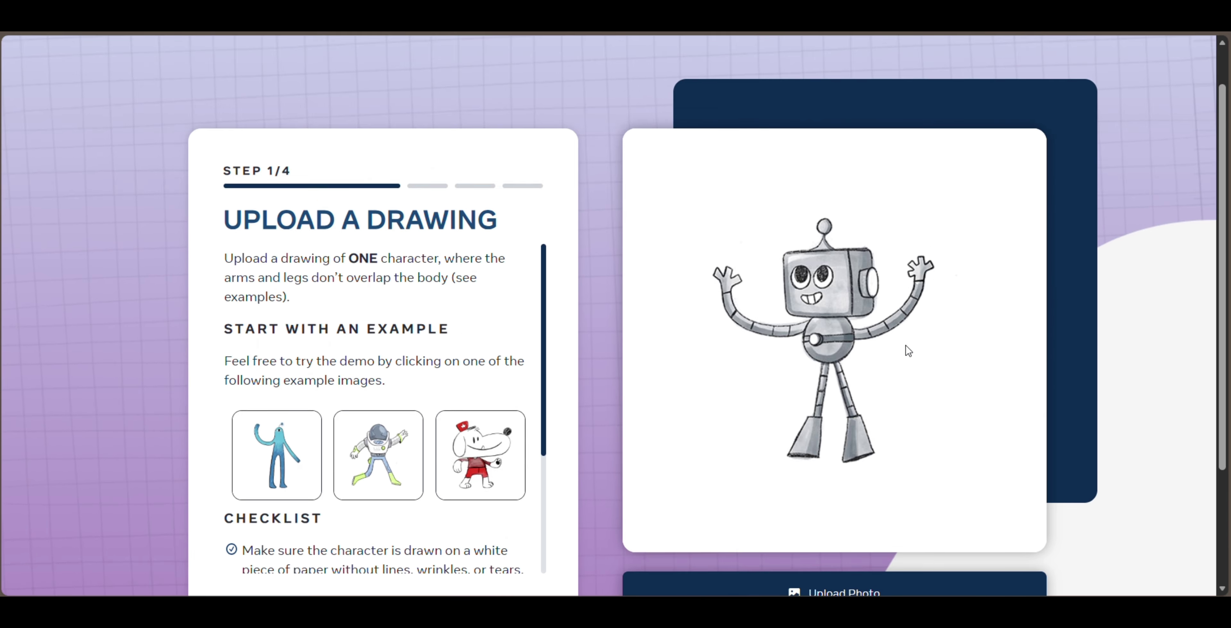
scroll(906, 348, "down", 2)
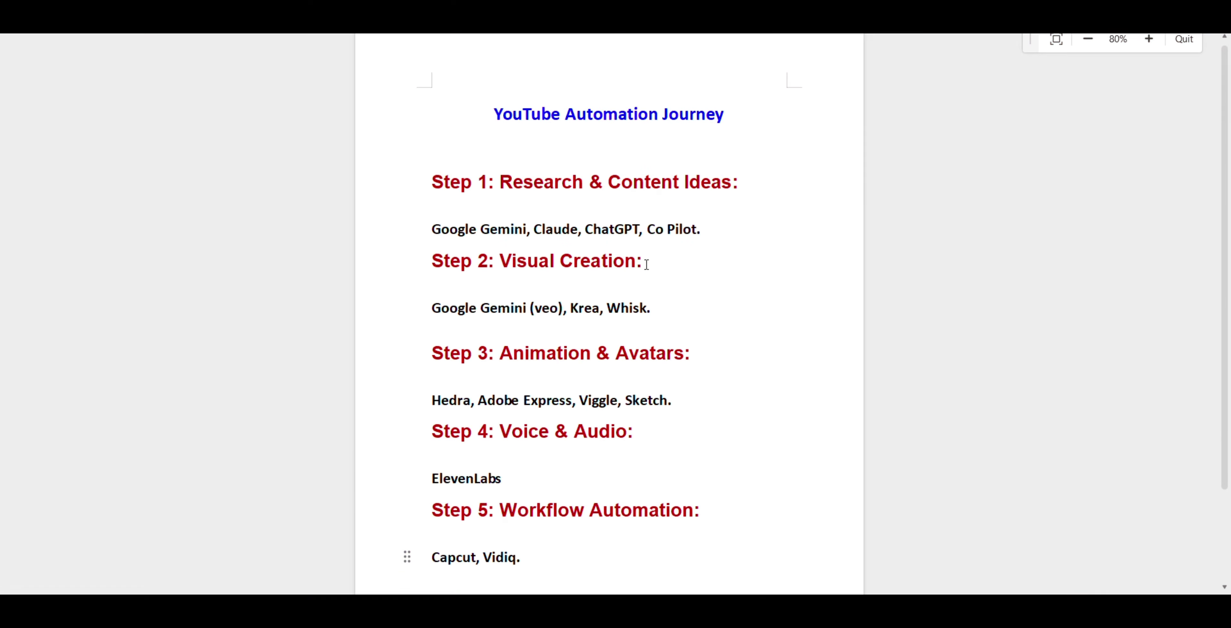
- Switch to the YouTube Automation Journey document and review the Step 4: Voice & Audio heading and its ElevenLabs entry, highlighting both
scroll(621, 307, "down", 3)
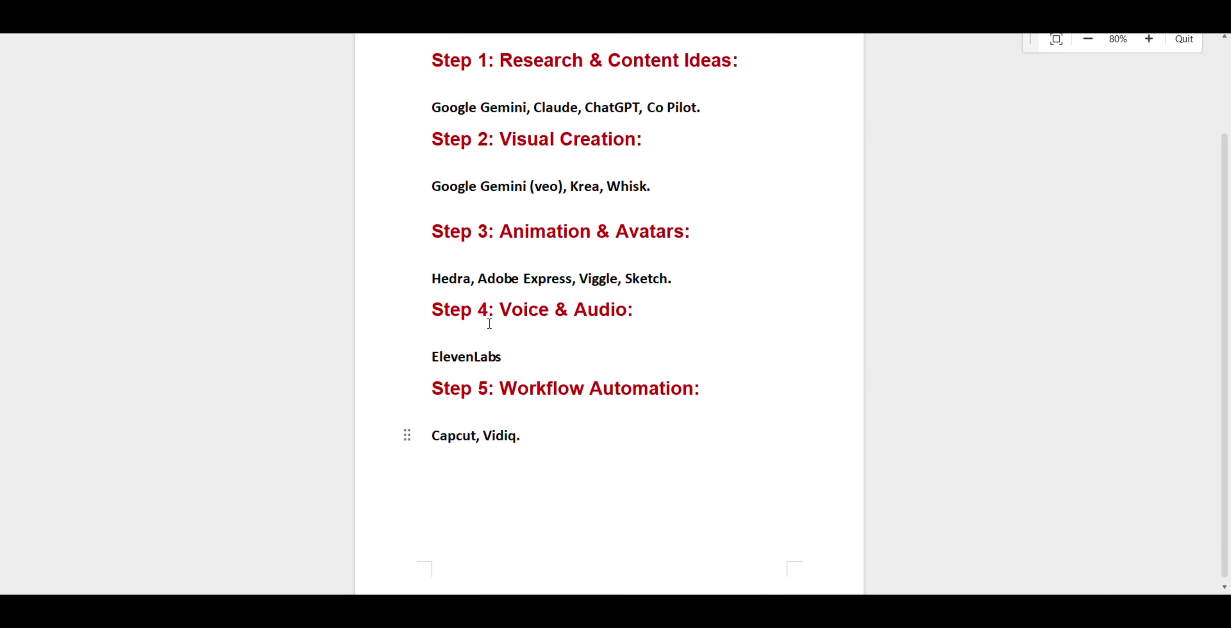
left_click_drag(494, 309, 636, 328)
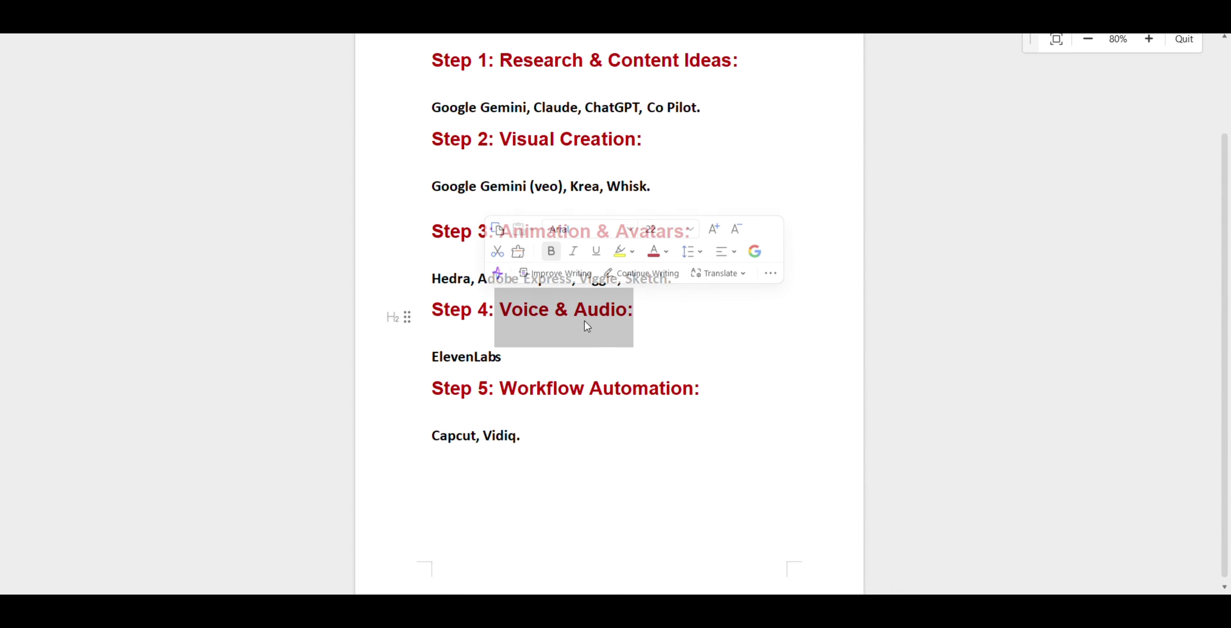
left_click(547, 354)
left_click_drag(530, 365, 431, 358)
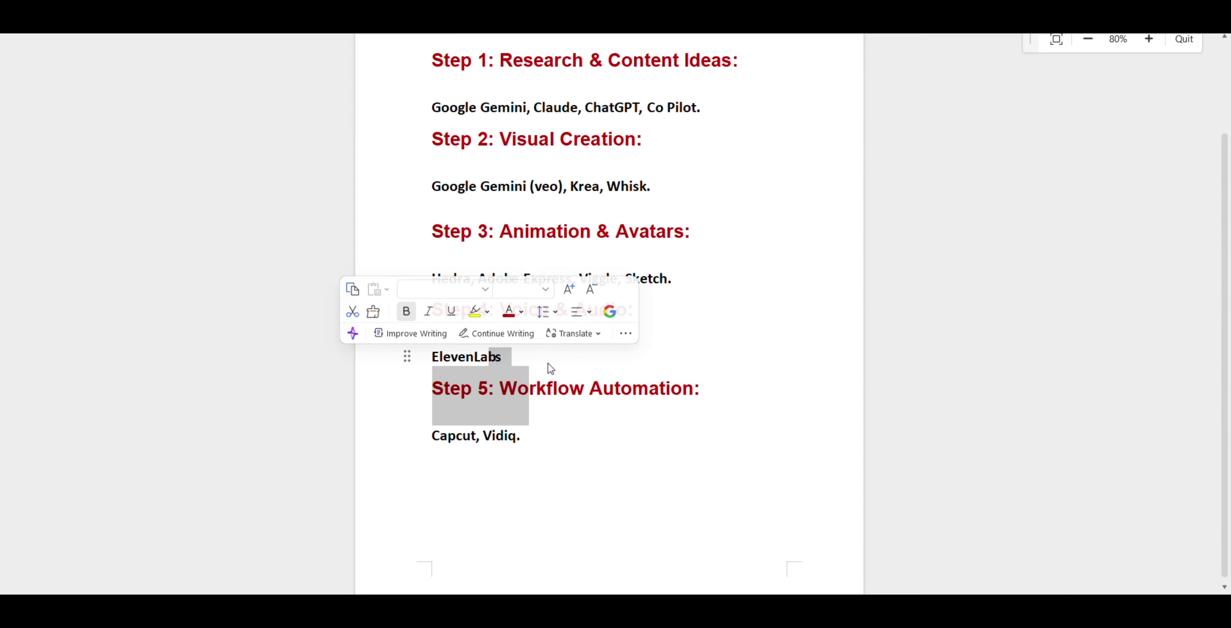
left_click(505, 358)
left_click_drag(505, 357, 440, 356)
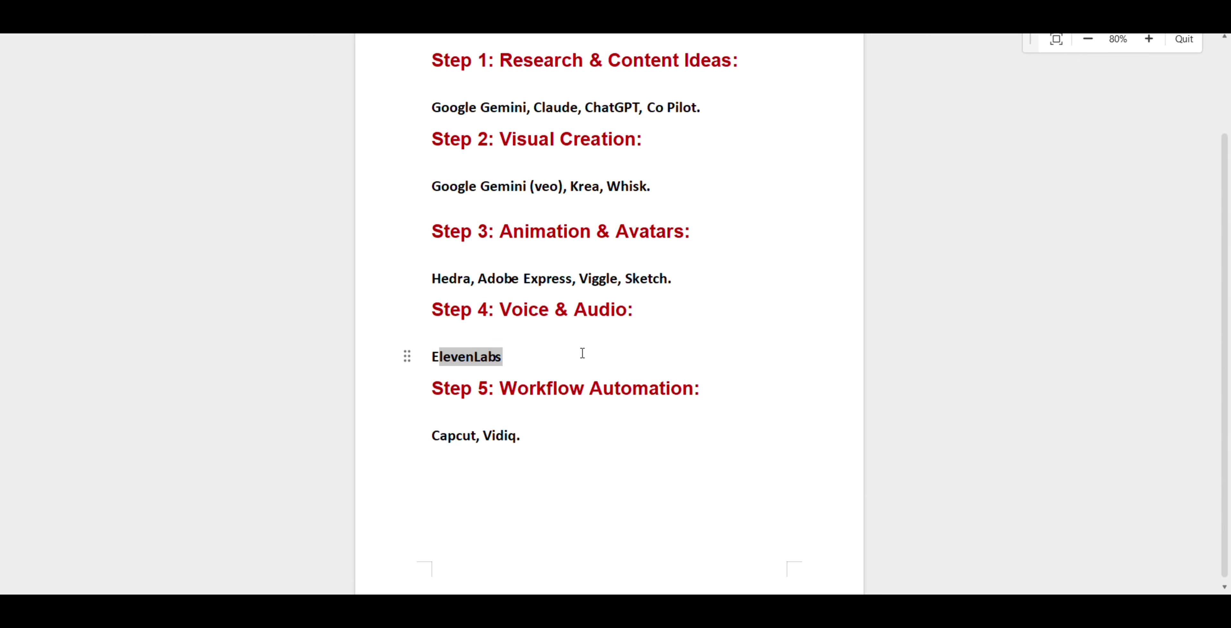
left_click(552, 350)
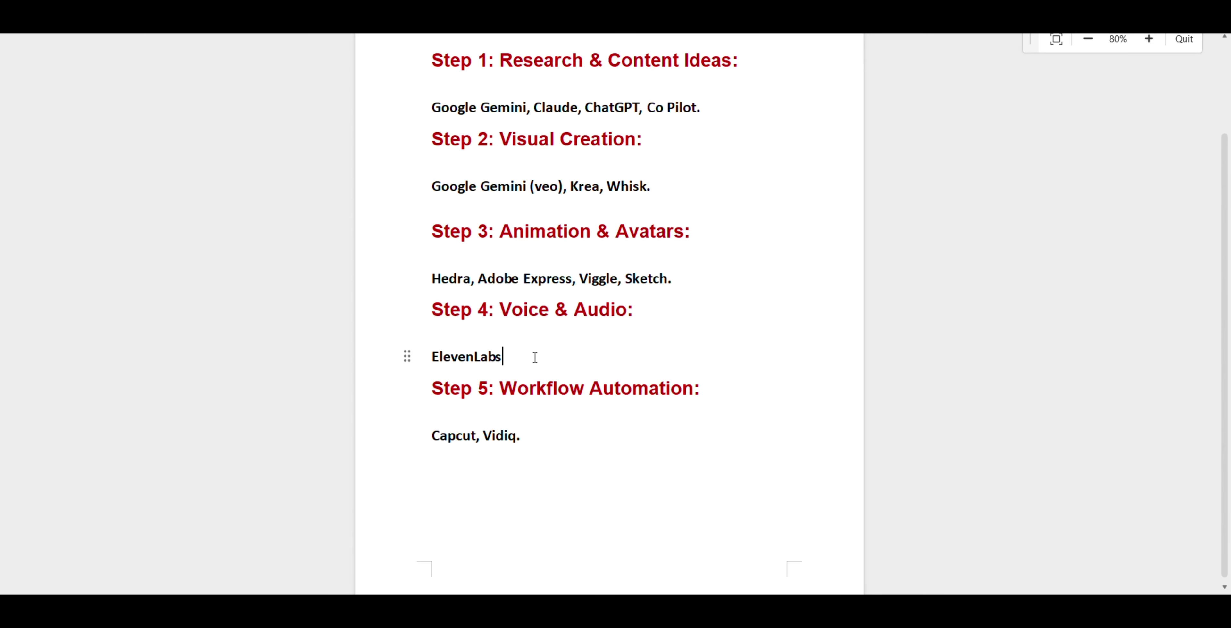
left_click_drag(534, 358, 437, 358)
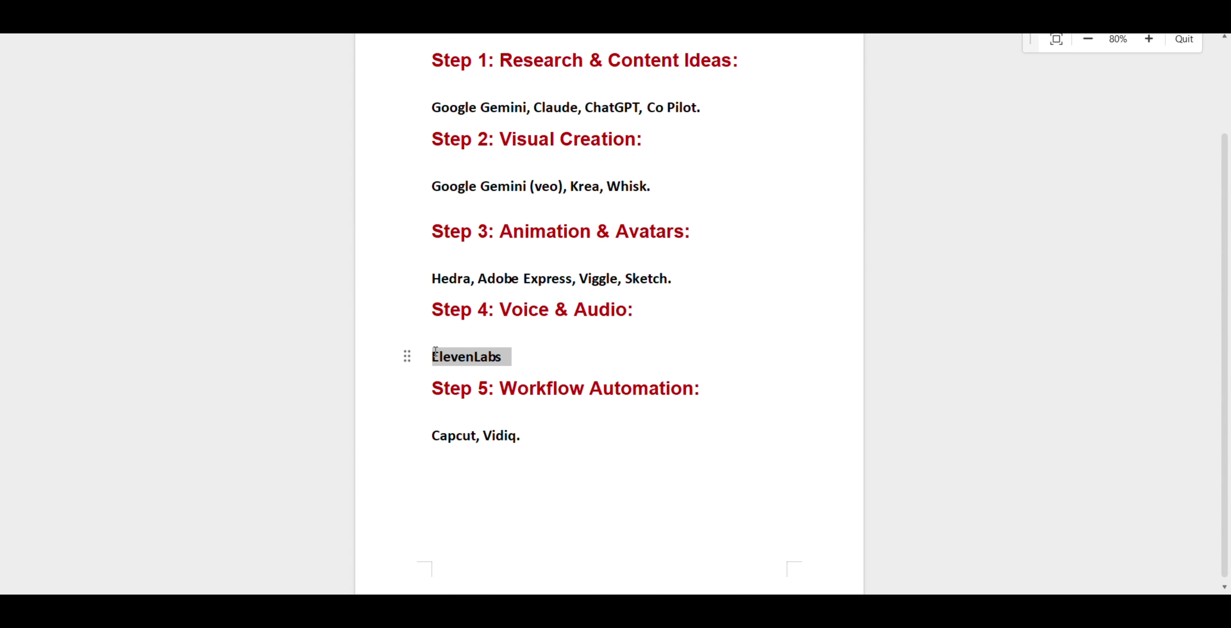
right_click(448, 361)
left_click(775, 267)
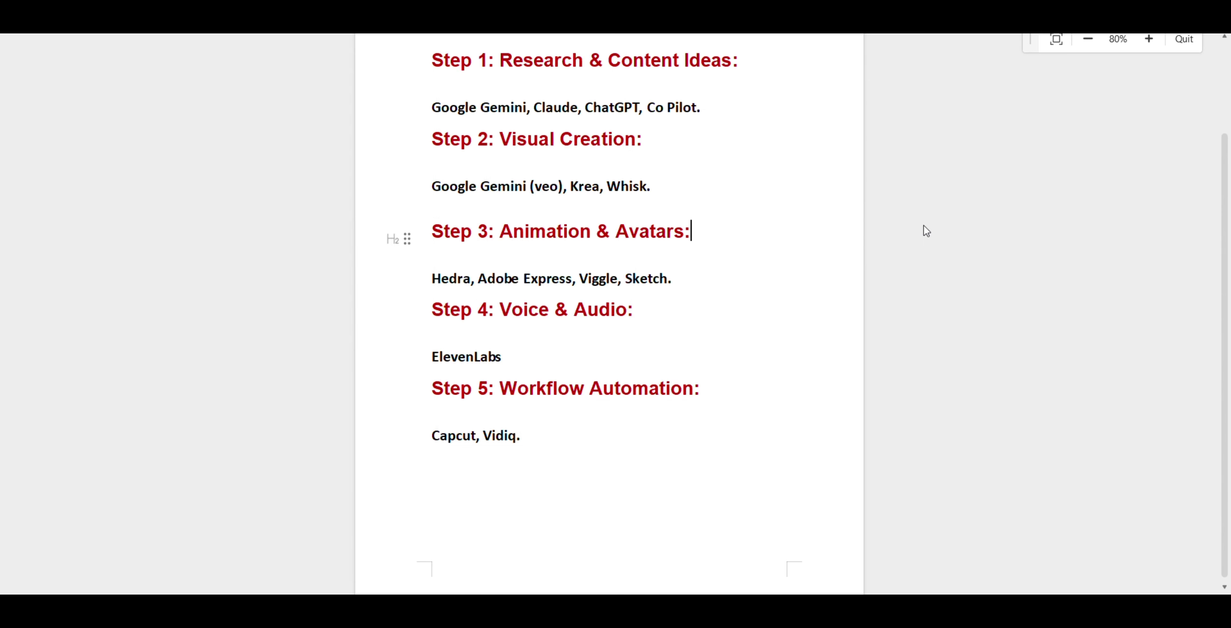
- Switch to the Gemini storyboard and copy the Scene 1 narration text from "July 20th, 1969" through "they're screaming", without the quotation marks
key("alt+Tab")
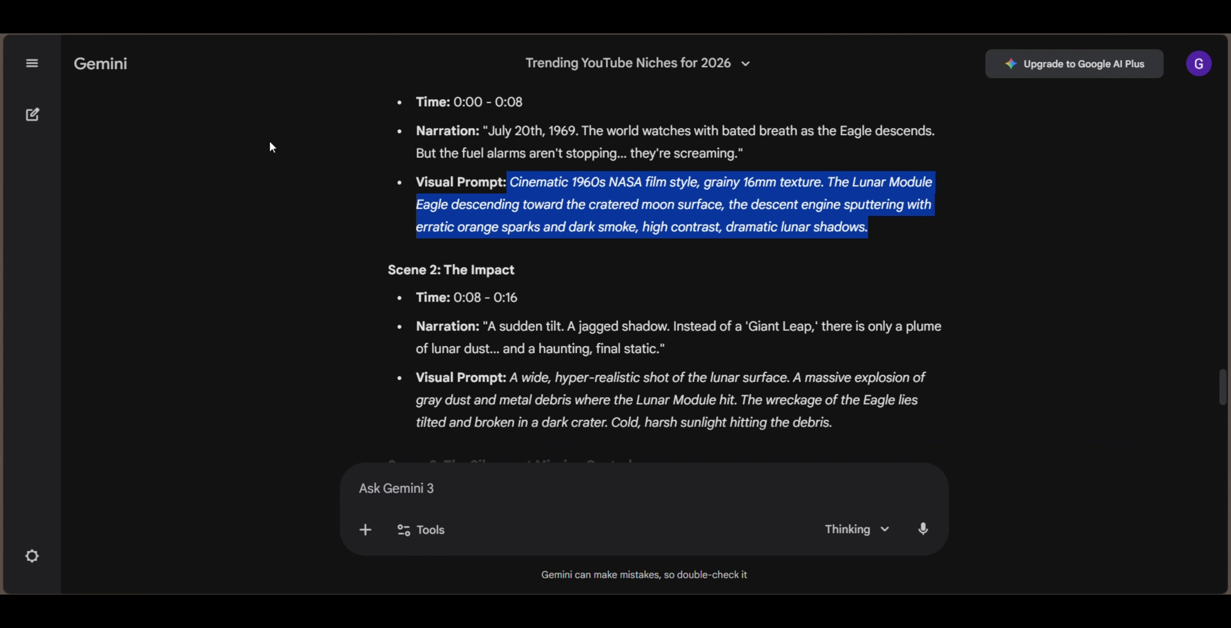
scroll(507, 225, "up", 2)
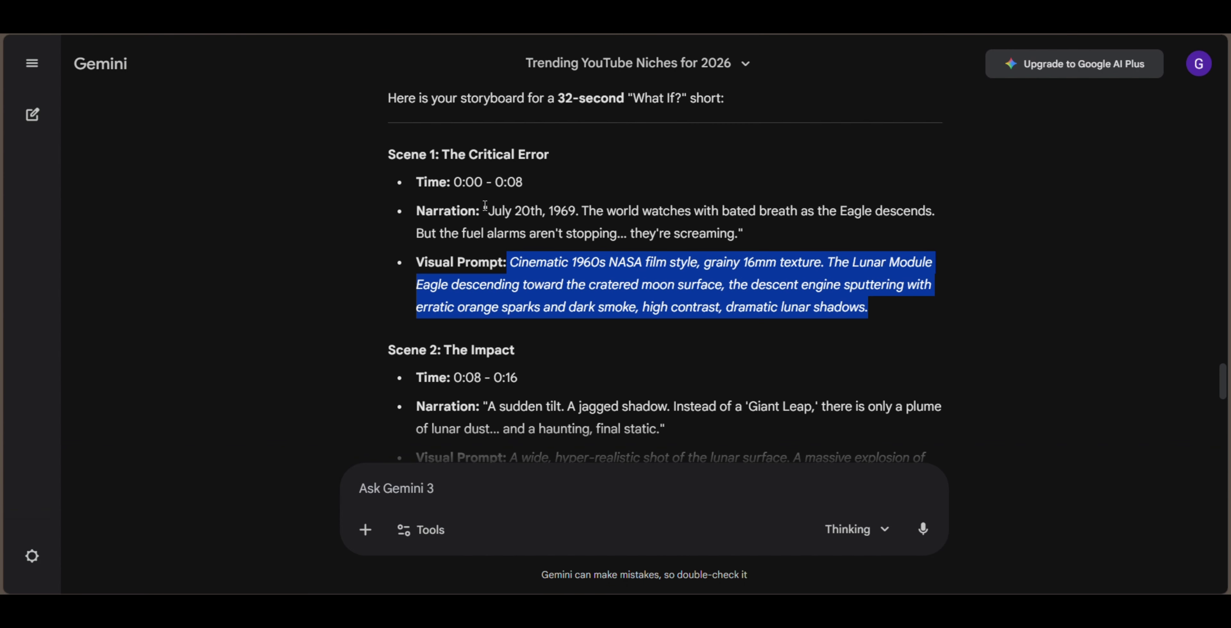
left_click_drag(485, 206, 721, 234)
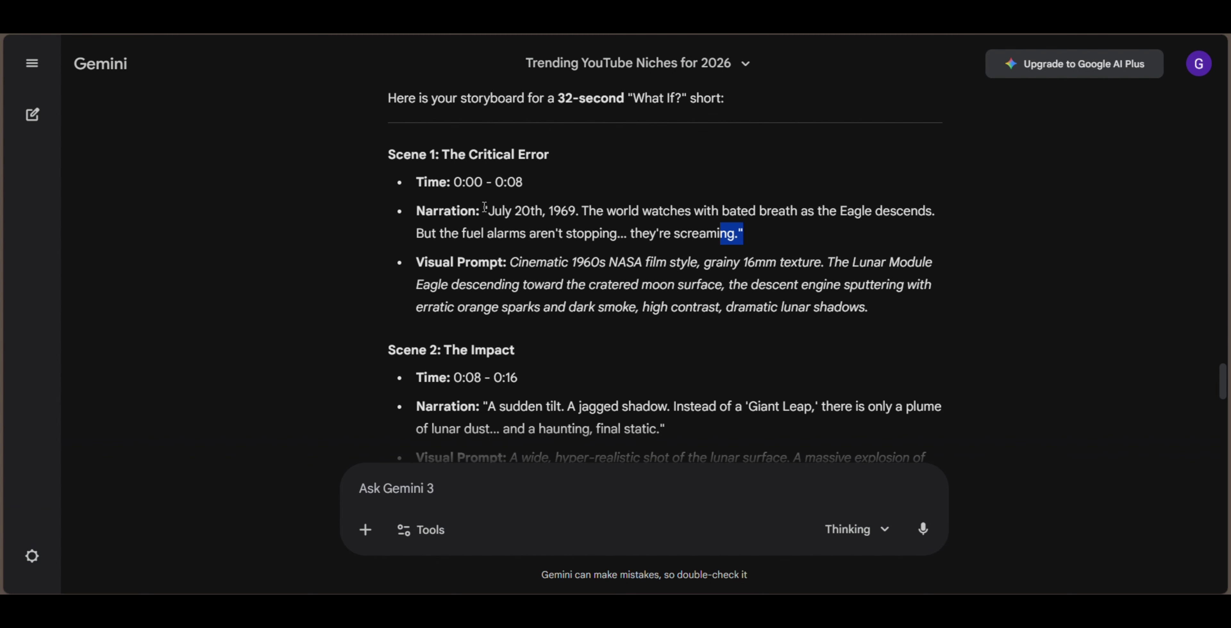
left_click_drag(484, 210, 749, 244)
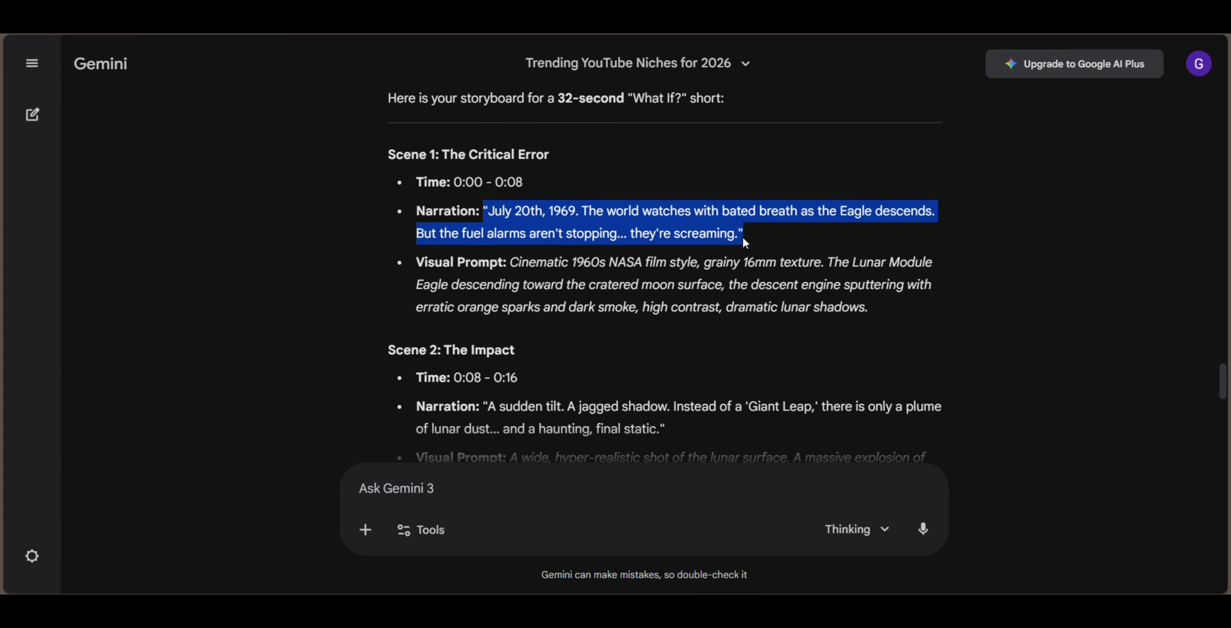
left_click(552, 223)
left_click_drag(494, 211, 736, 232)
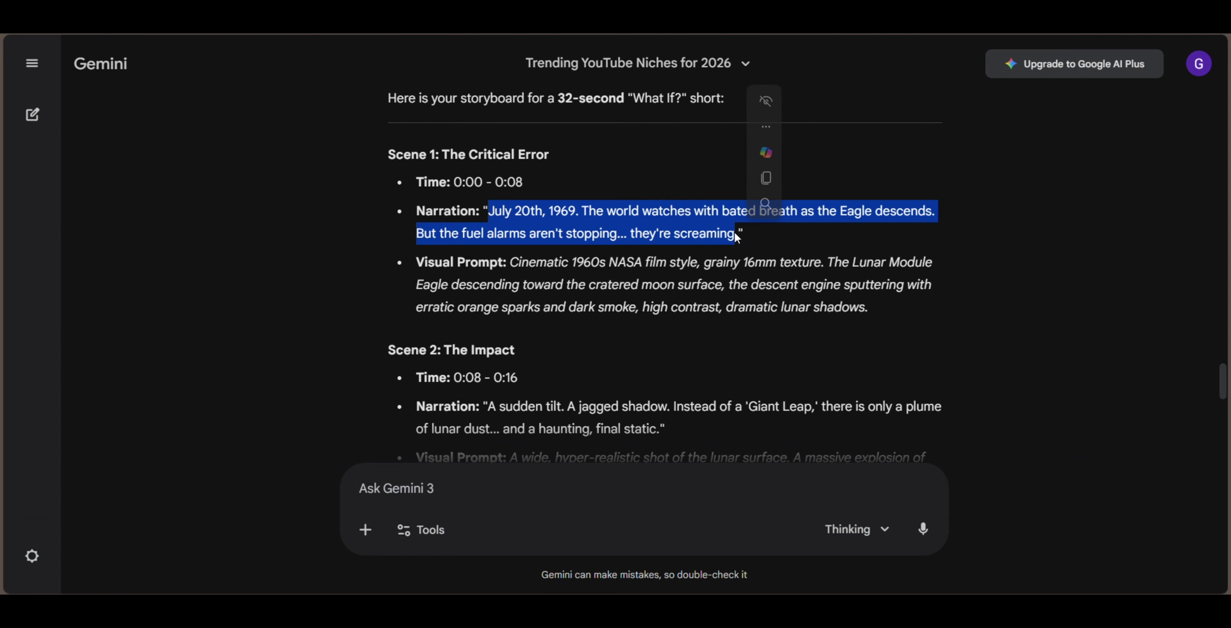
left_click(759, 180)
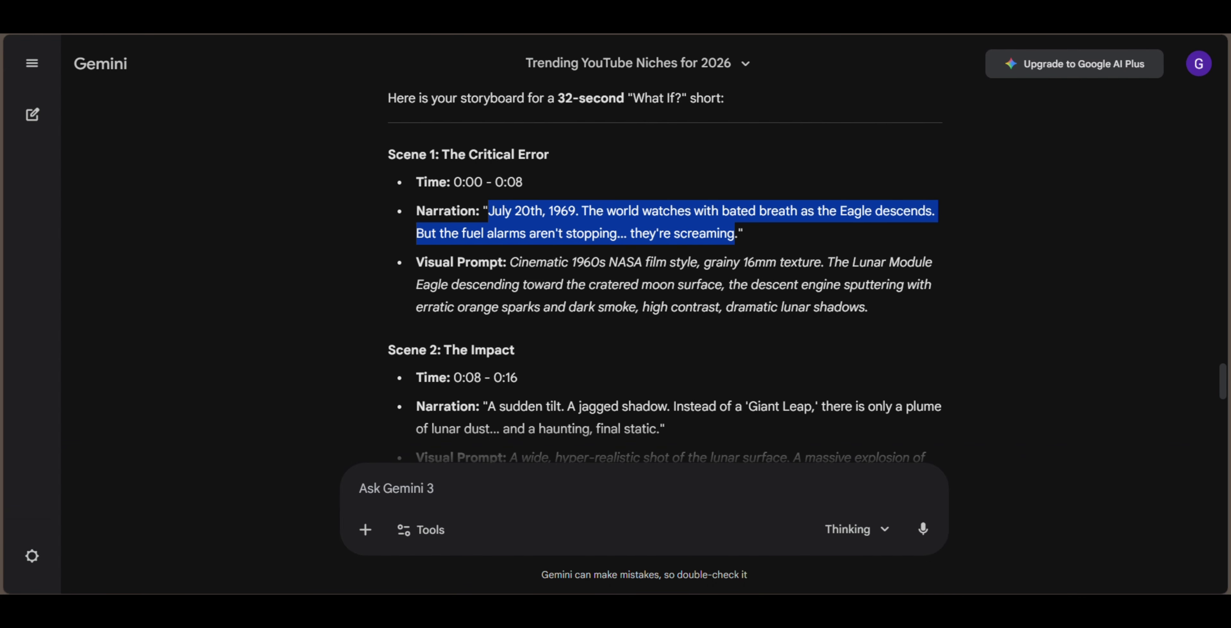
- Switch to ElevenLabs Text to Speech and listen to the voice previews of Grandpa Storyteller Oxley and Brian - Deep, Resonant and Comforting
key("ctrl+Tab")
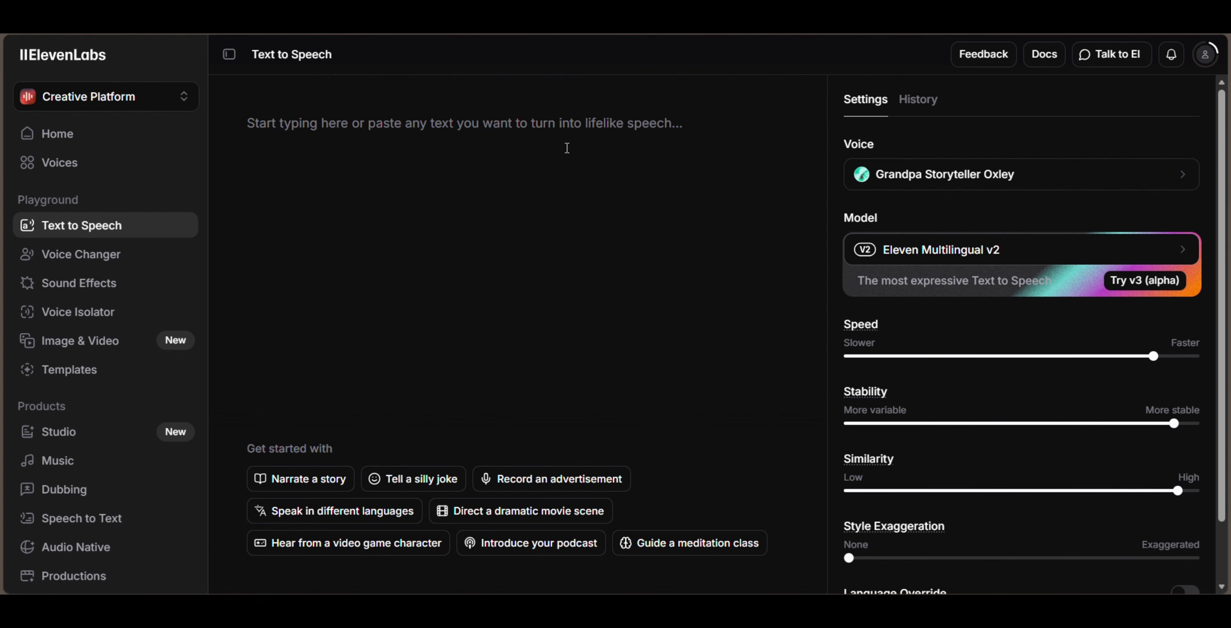
left_click(984, 177)
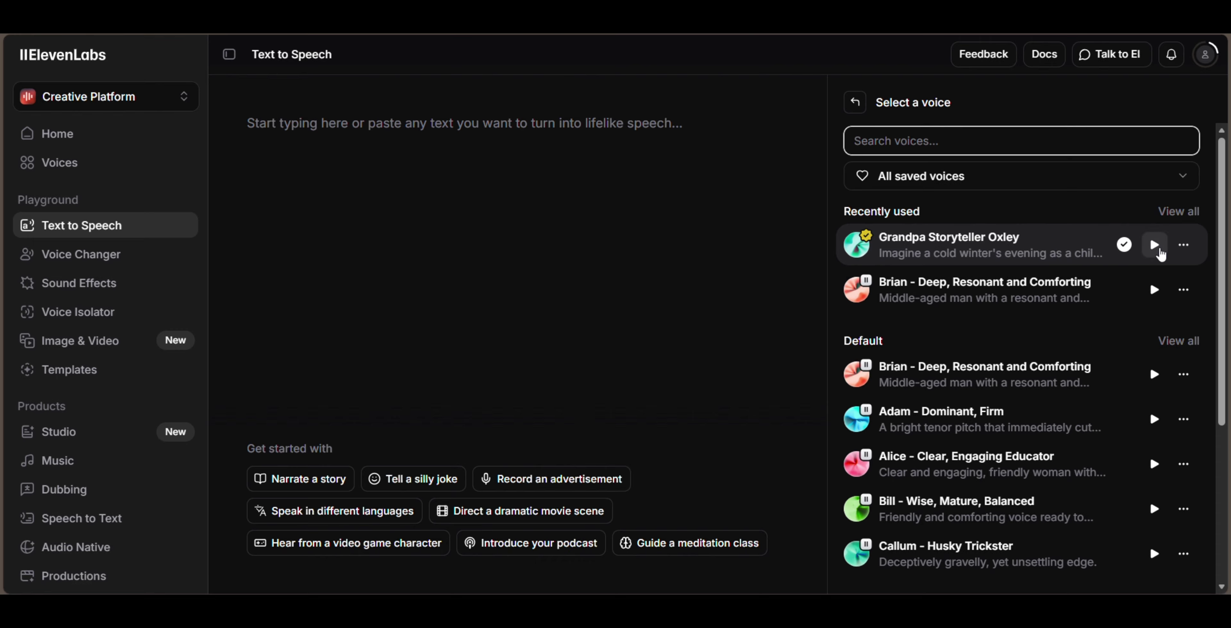
left_click(1155, 245)
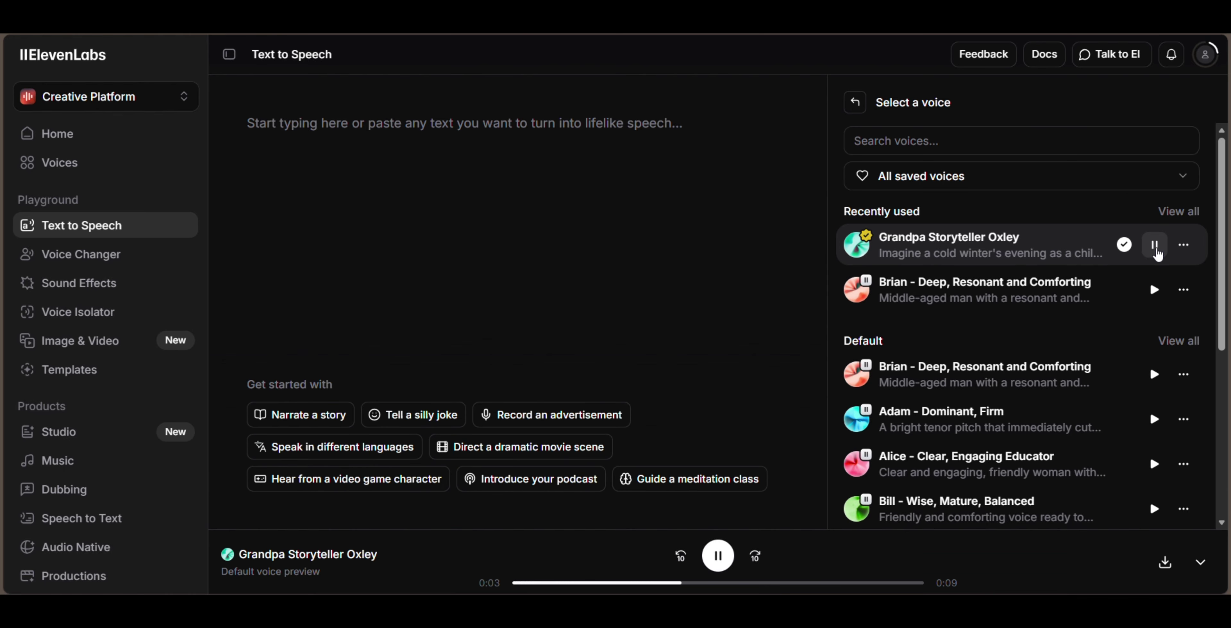
left_click(1154, 289)
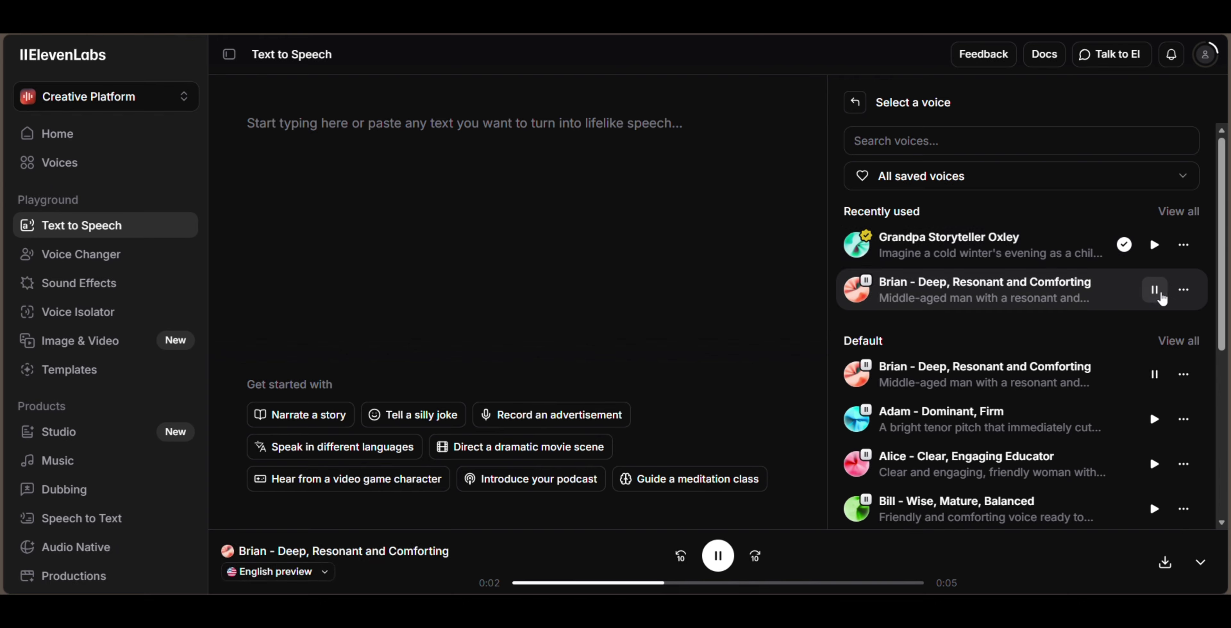
left_click(1155, 290)
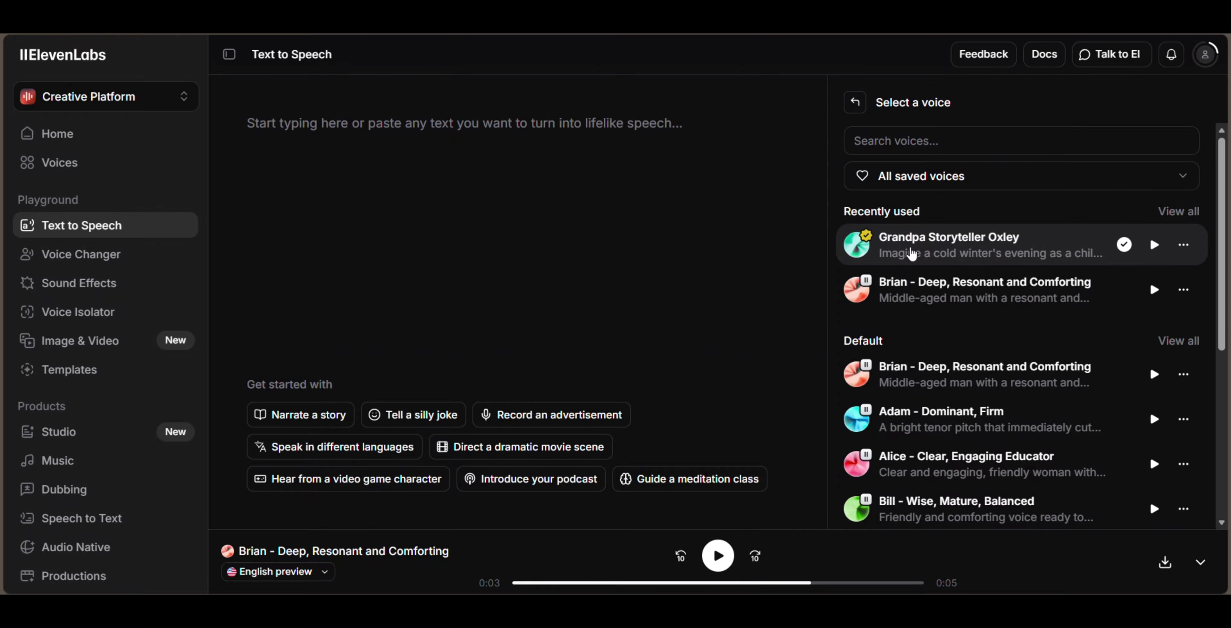
- Look through the remaining saved and recommended voices and choose Grandpa Storyteller Oxley as the speech voice
scroll(1121, 356, "down", 6)
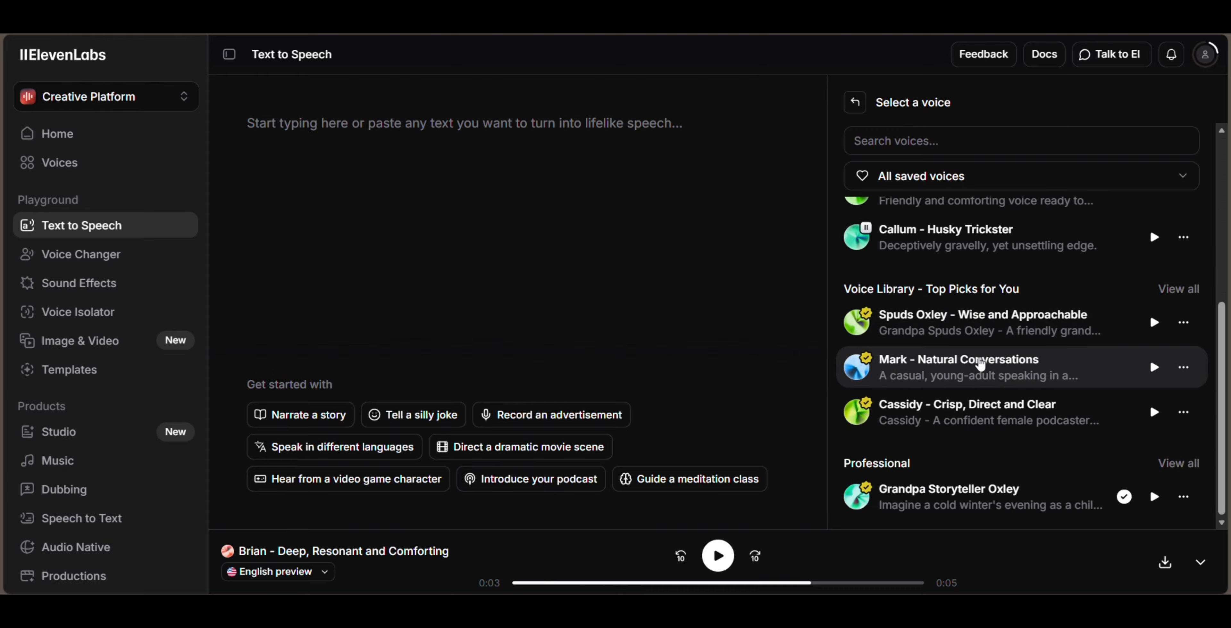
scroll(980, 363, "up", 6)
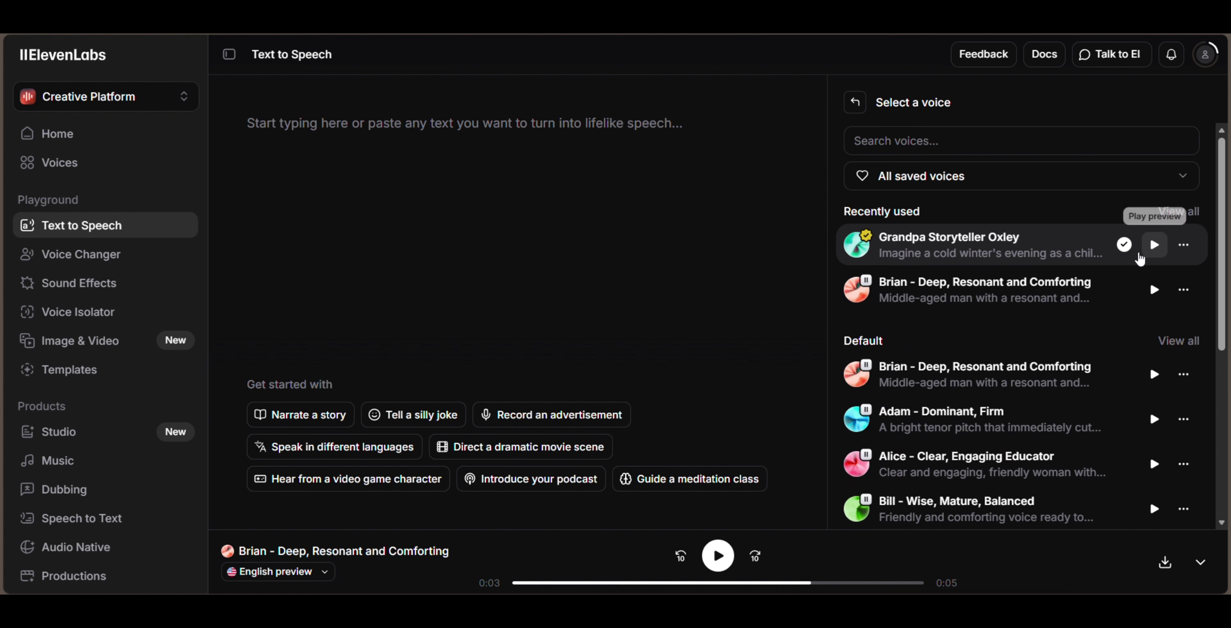
left_click(1042, 253)
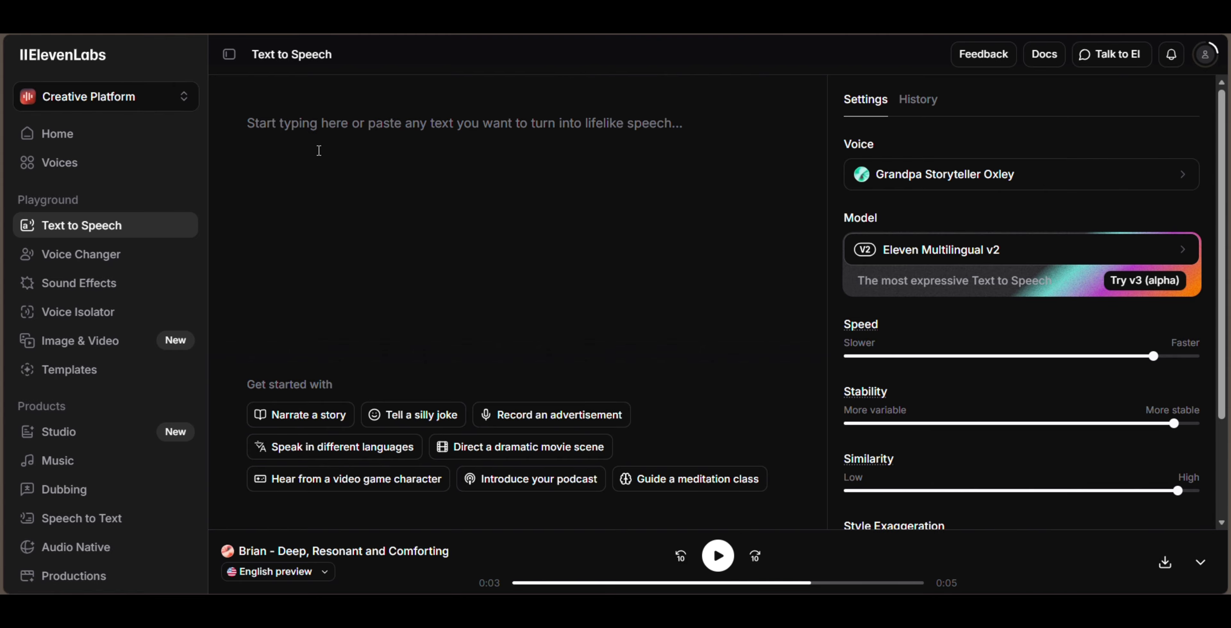
- Paste the copied Scene 1 narration into the speech text area, generate the speech and listen to part of it
left_click(325, 127)
right_click(324, 130)
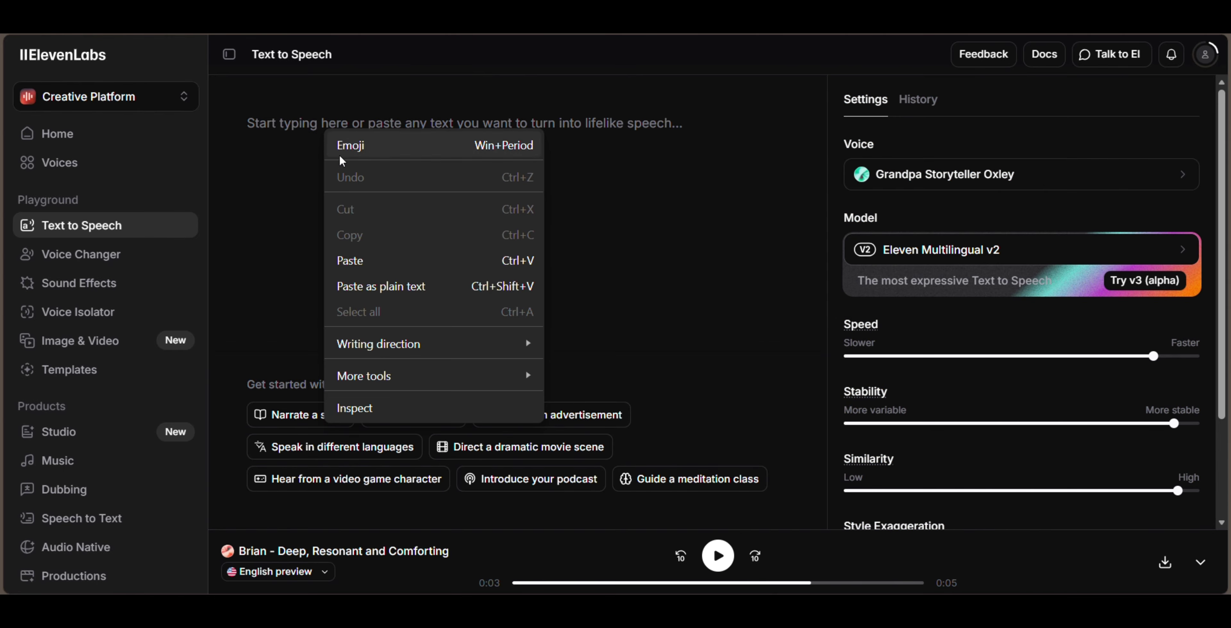
left_click(356, 262)
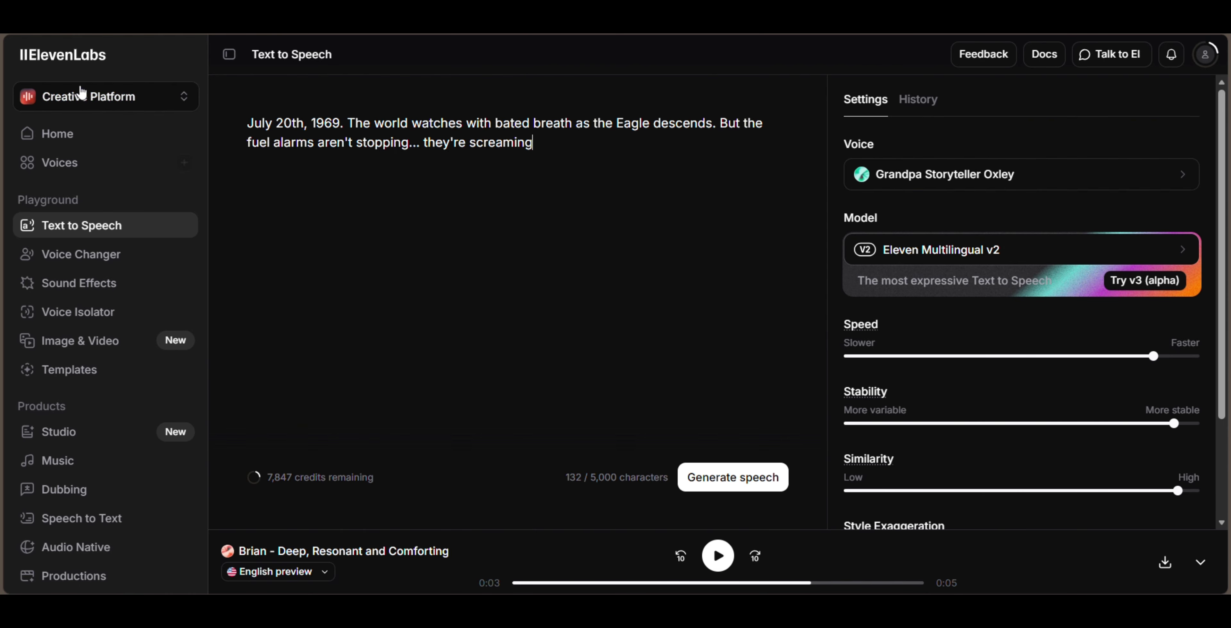
left_click(730, 479)
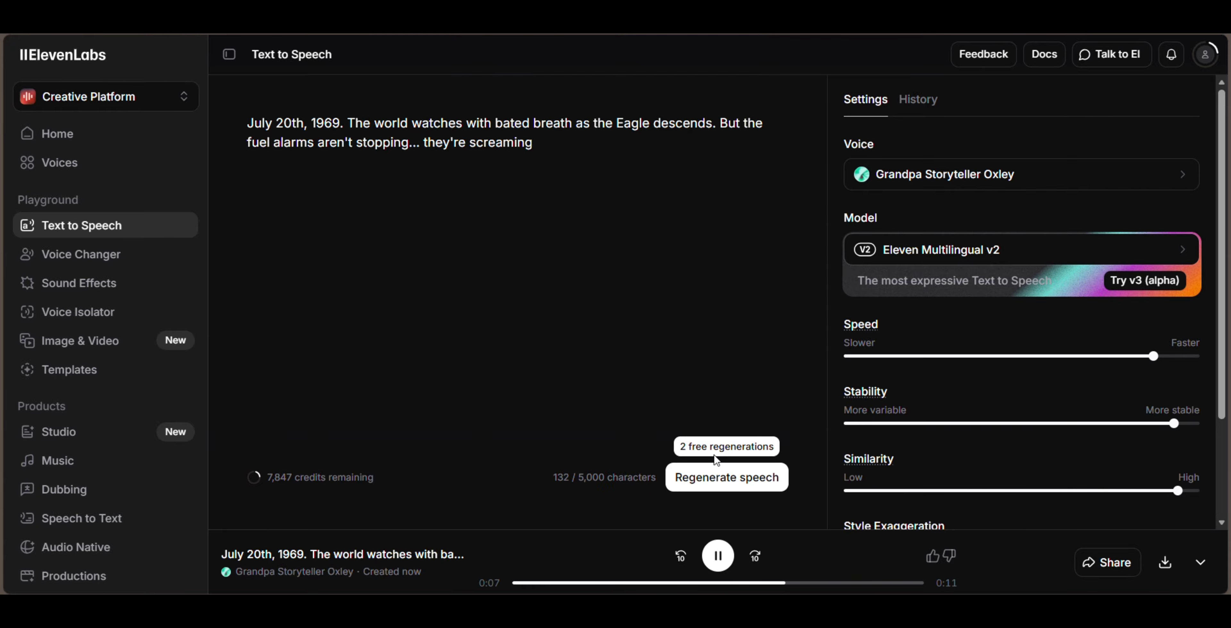
left_click(717, 555)
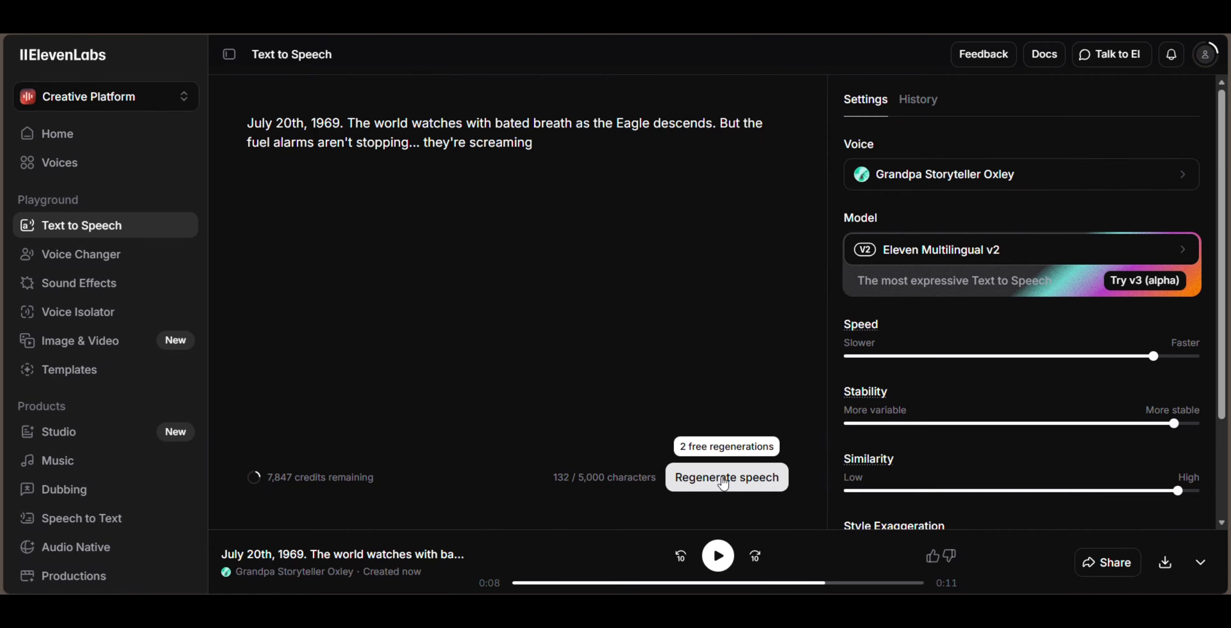
- Regenerate the narration speech twice with the same voice and settings, listening to part of each take
left_click(724, 481)
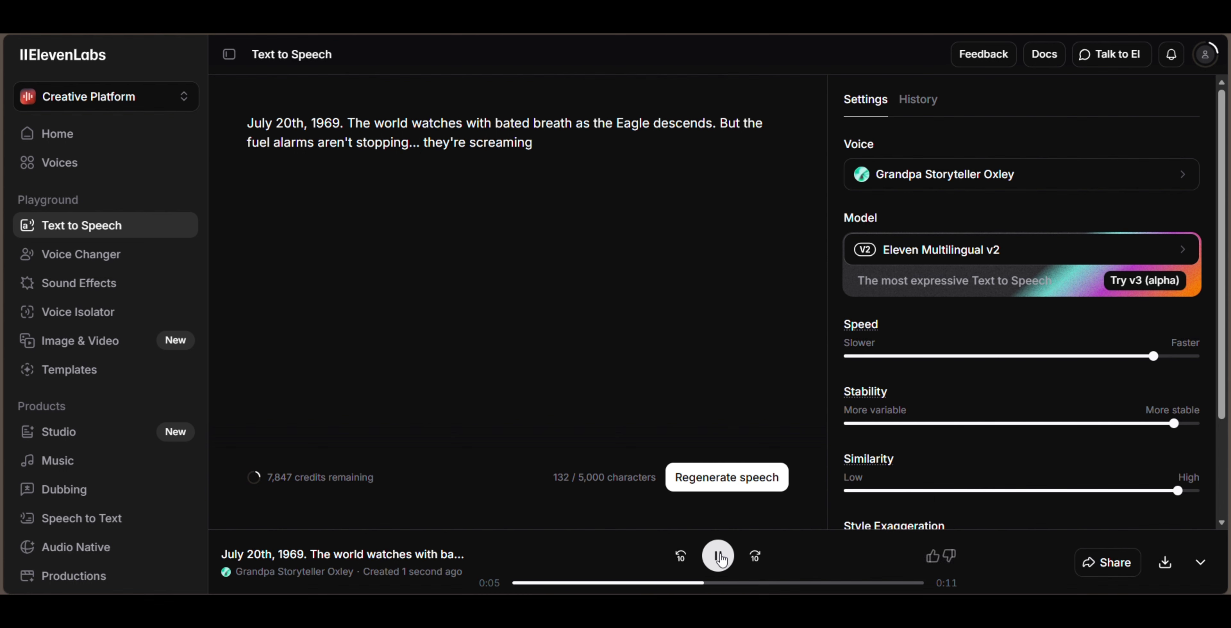
left_click(719, 558)
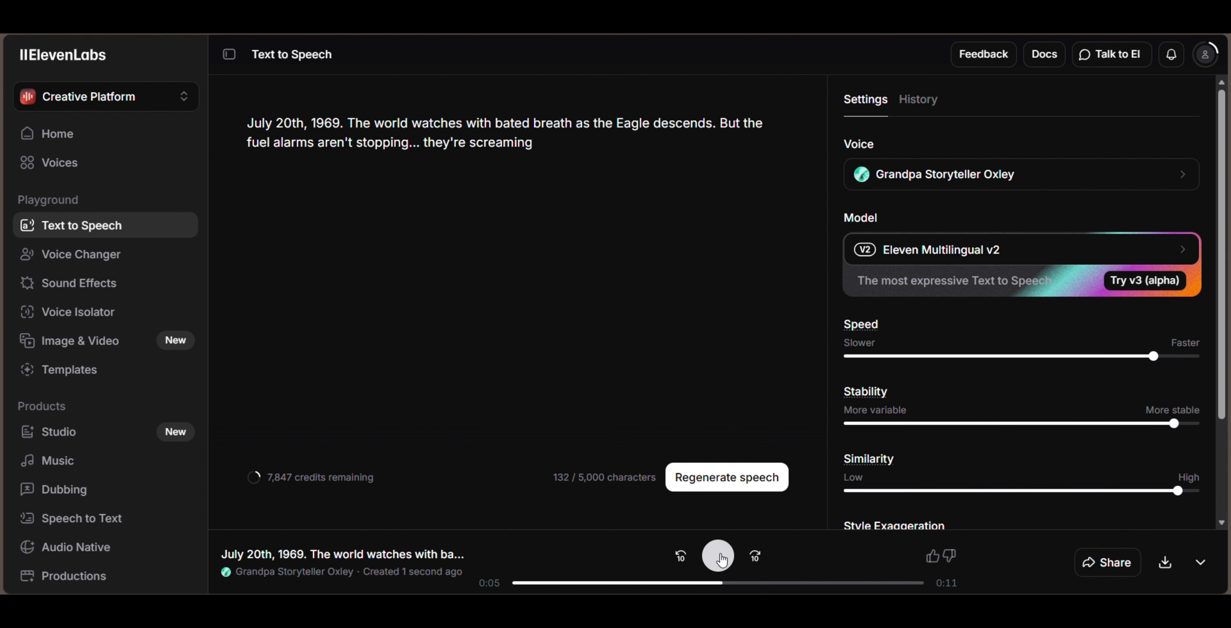
left_click(733, 483)
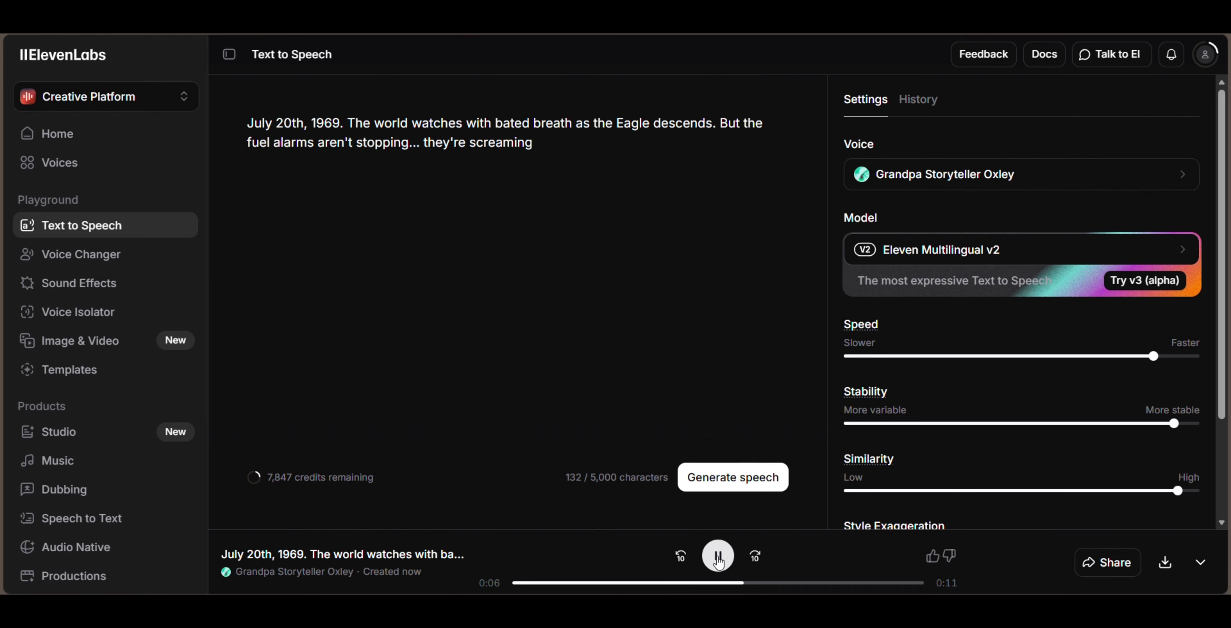
left_click(718, 560)
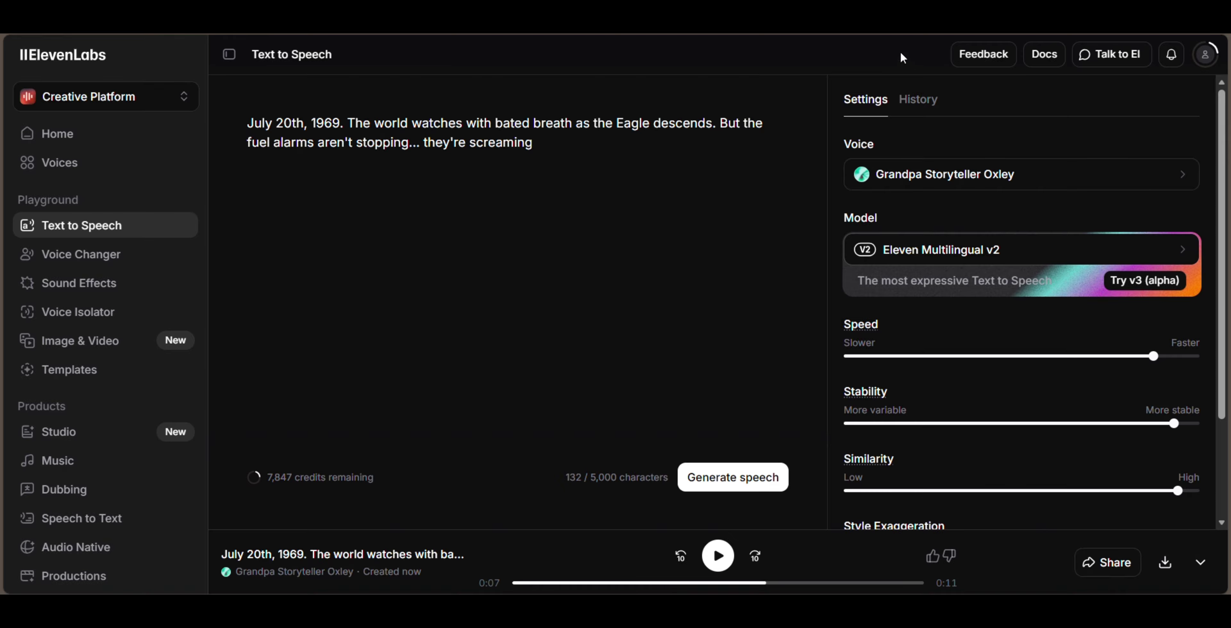
- Download the second most recent Scene 1 narration take from the generation history as MP3 and save it to Downloads
left_click(917, 99)
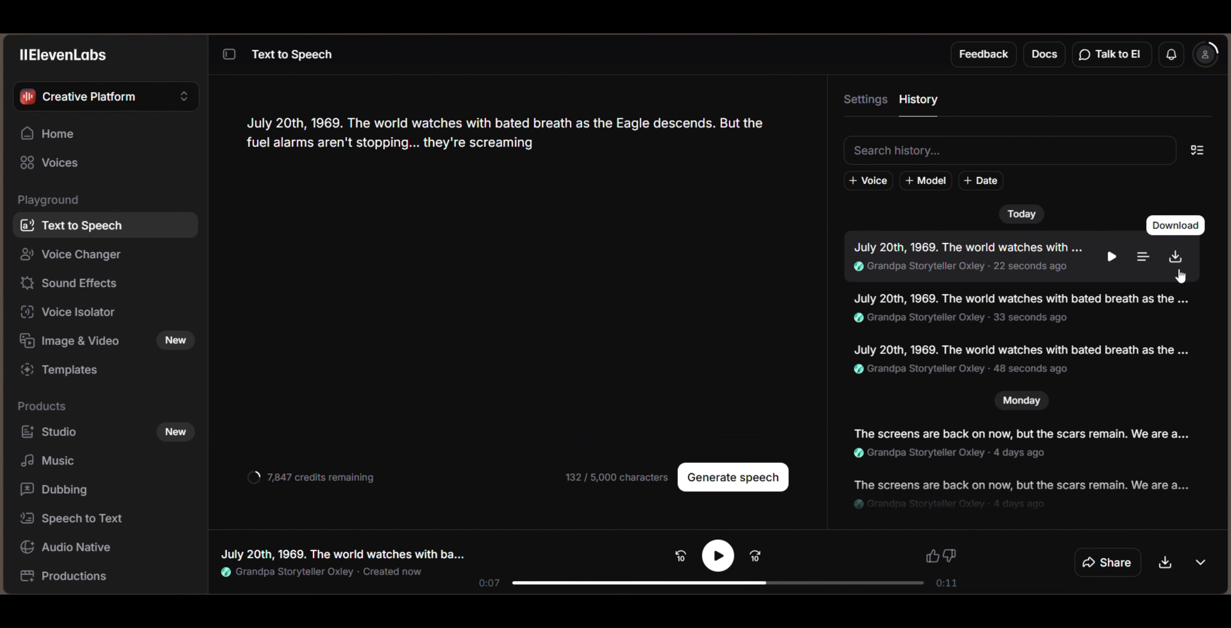
left_click(1175, 307)
left_click(1102, 343)
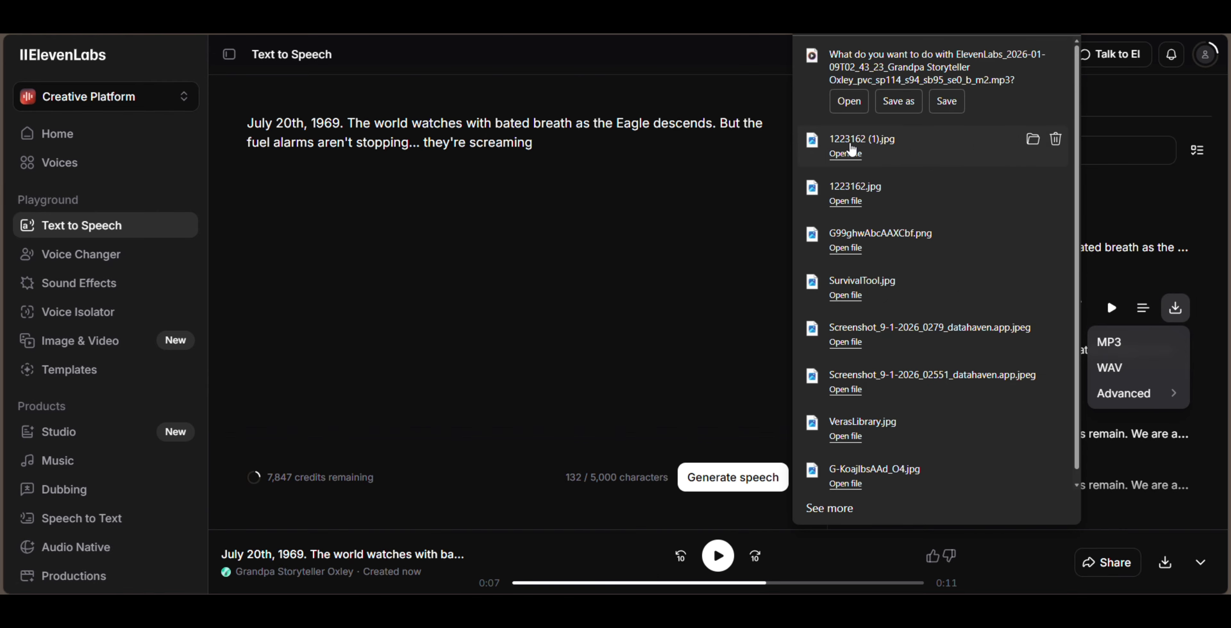
left_click(897, 102)
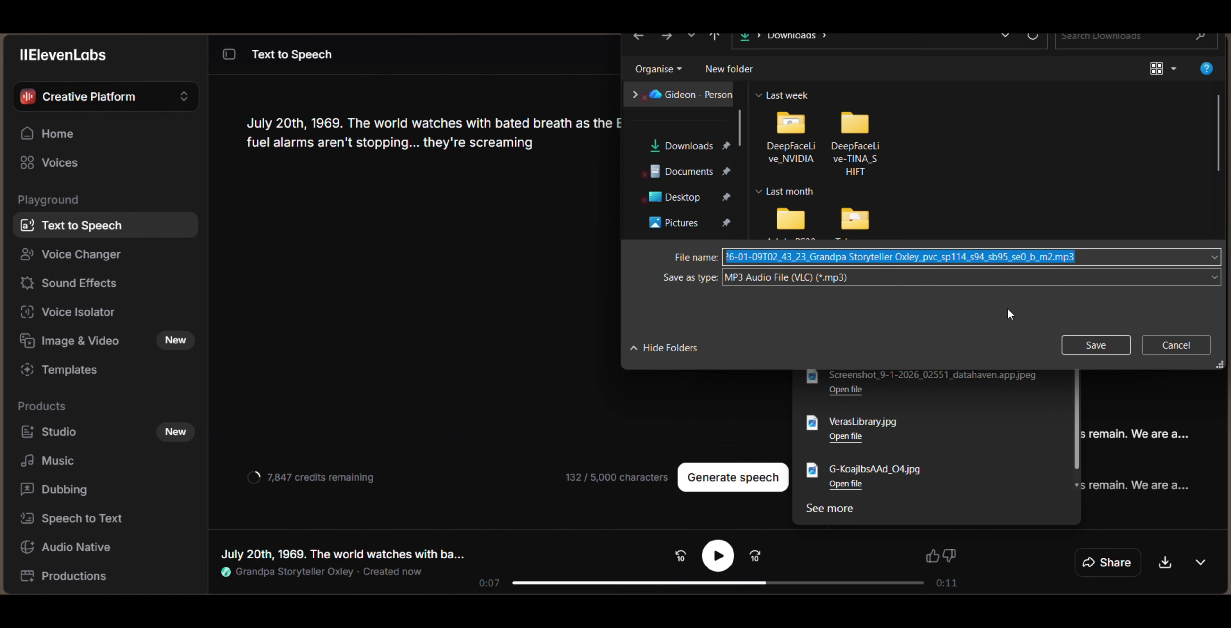
left_click(1098, 344)
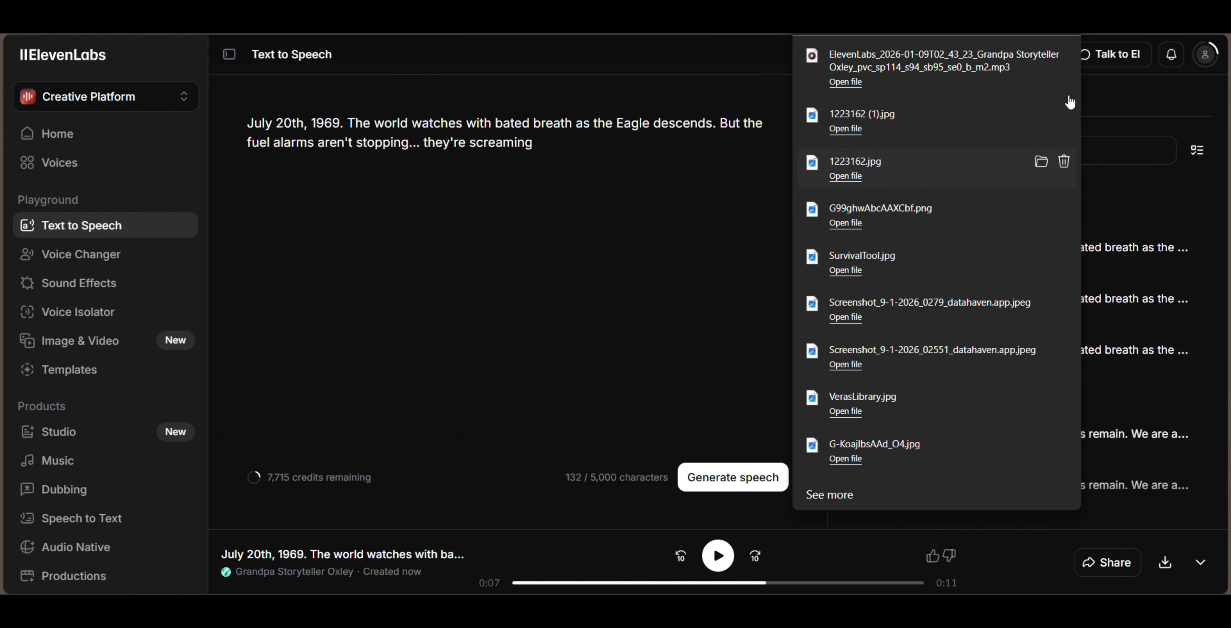
left_click(679, 296)
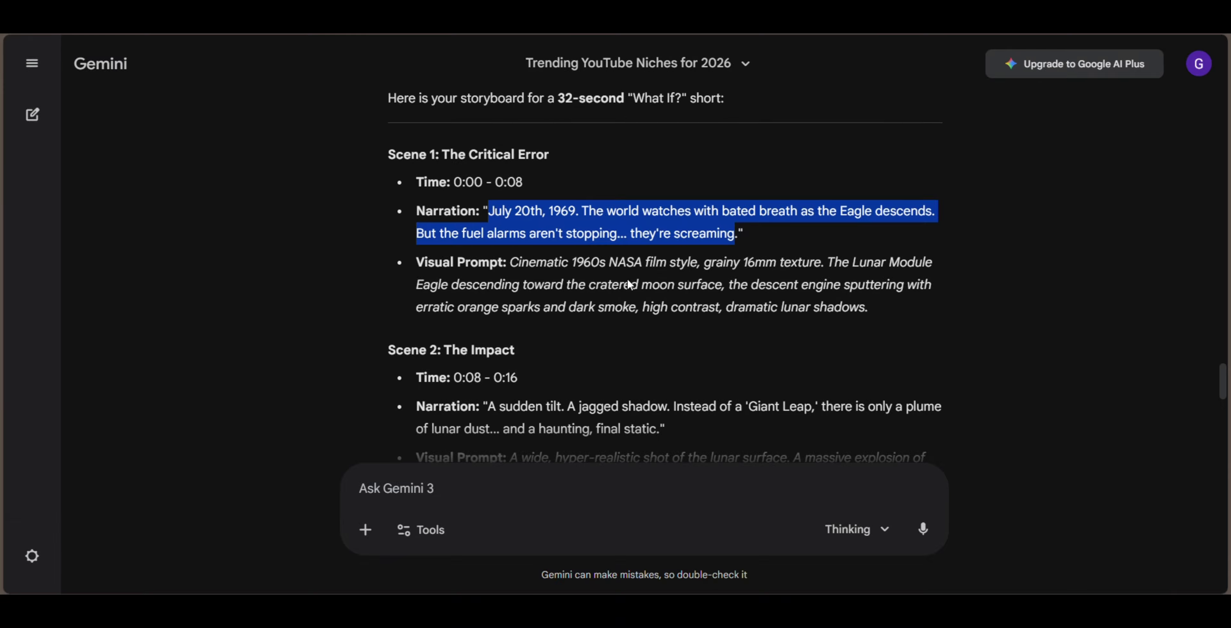
- Copy the Scene 2: The Impact narration, starting "A sudden tilt", from the Gemini storyboard
scroll(630, 285, "down", 3)
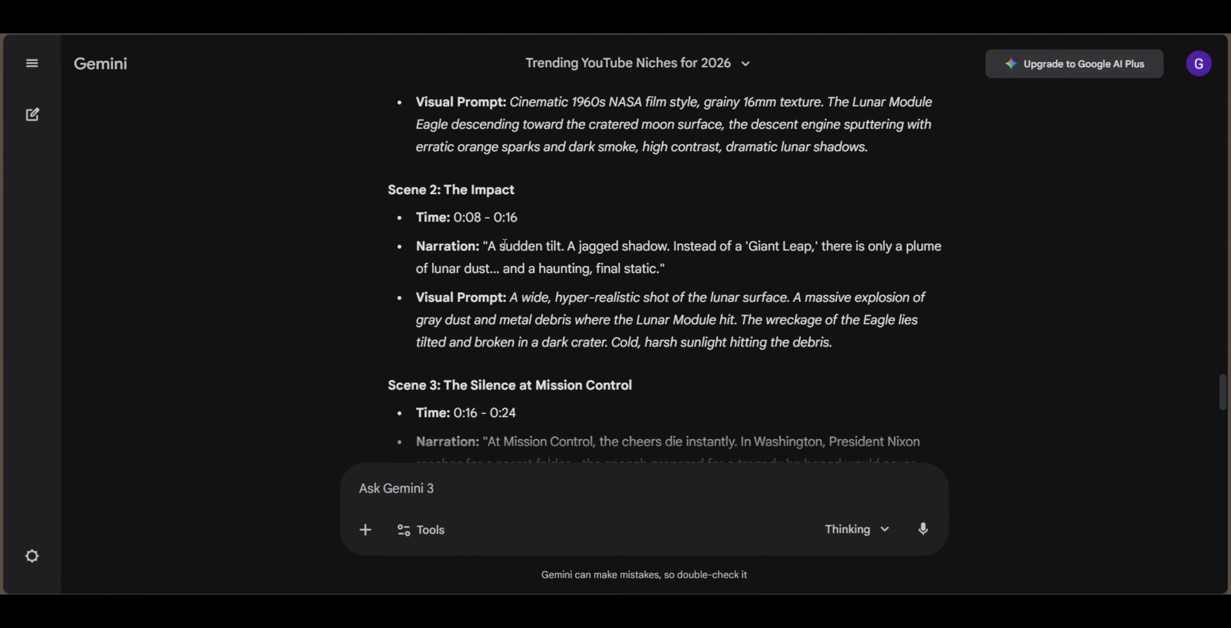
left_click_drag(489, 244, 702, 267)
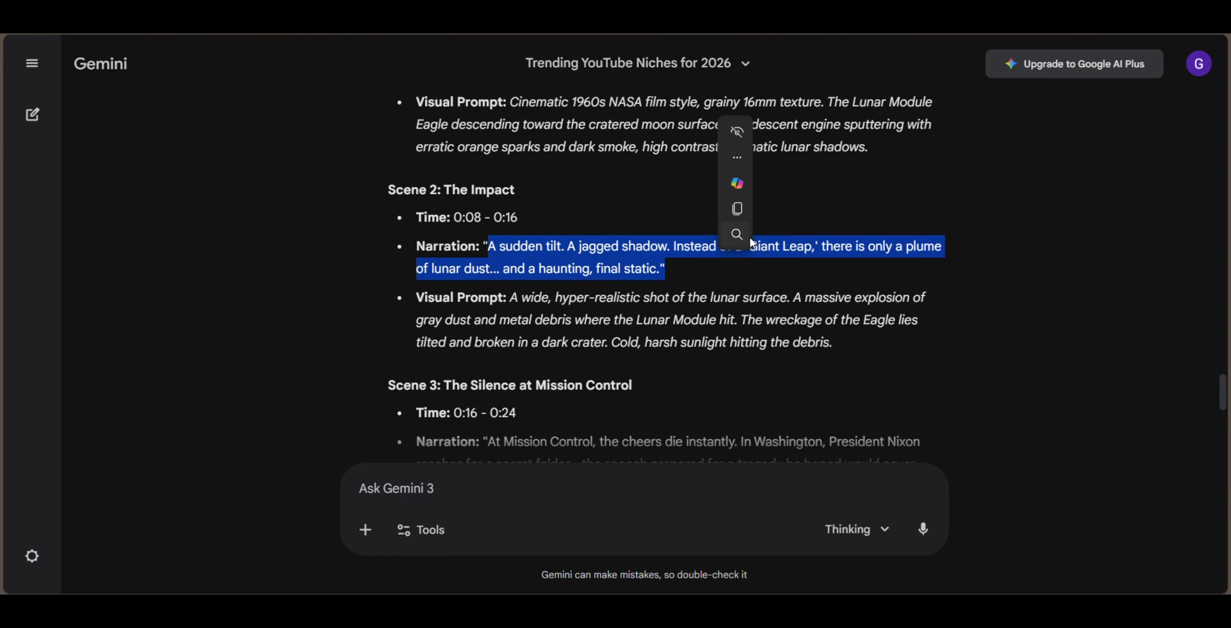
left_click(749, 218)
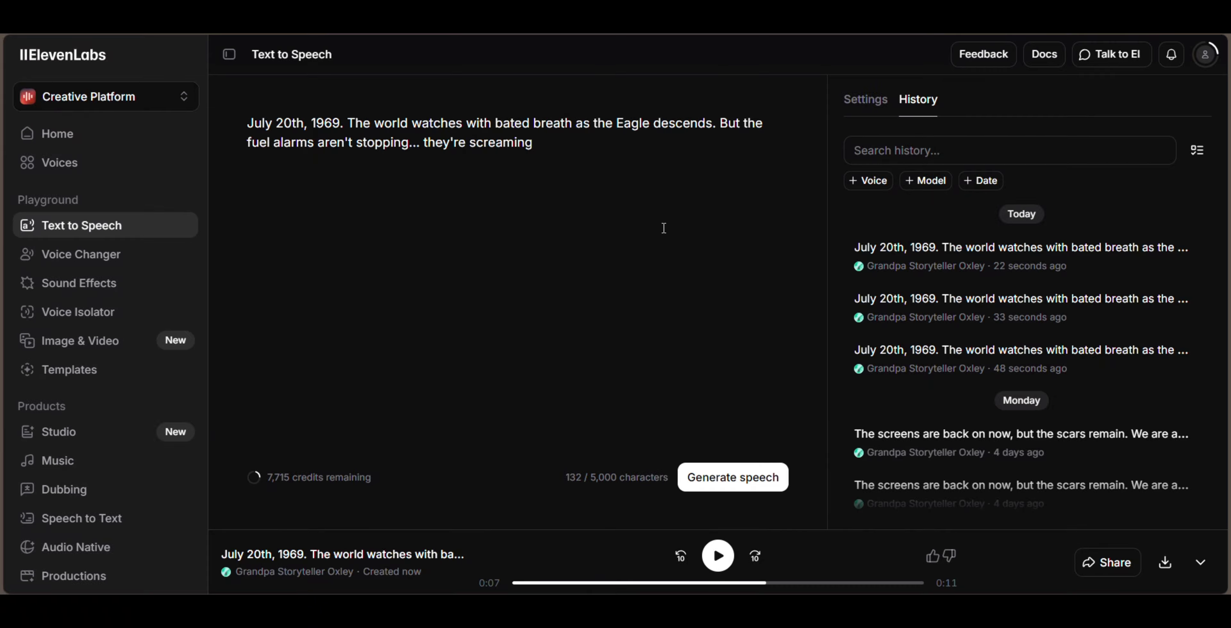
- Replace the ElevenLabs text with the copied Scene 2 narration, generate the speech and stop its playback
triple_click(508, 143)
right_click(506, 141)
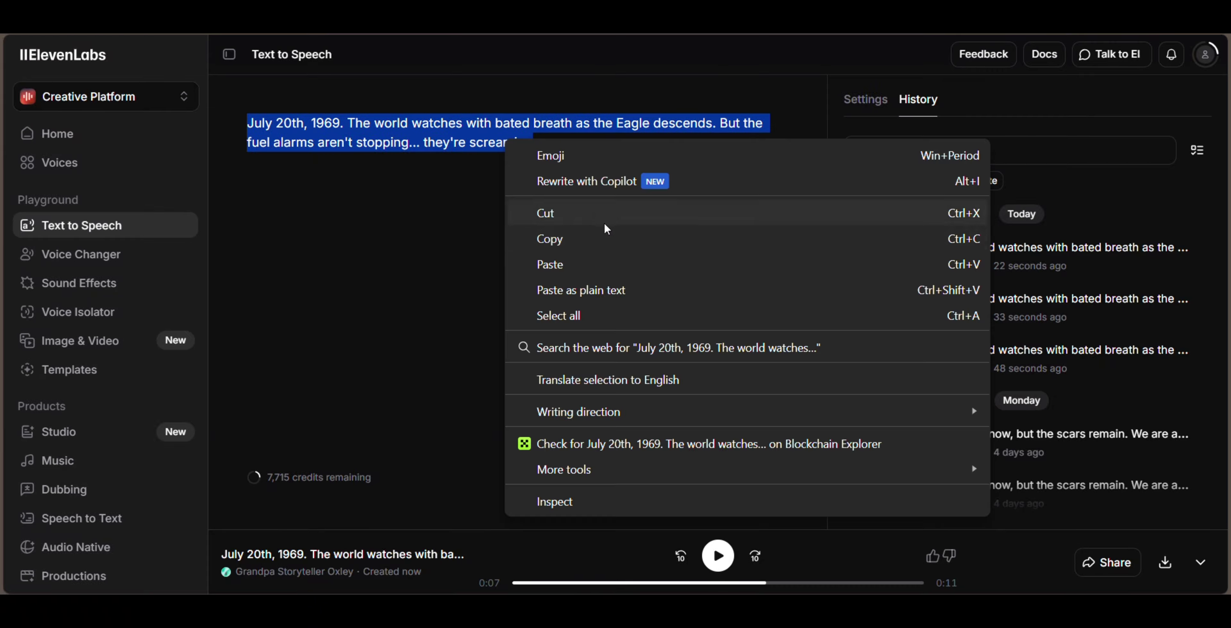
left_click(616, 266)
left_click(774, 477)
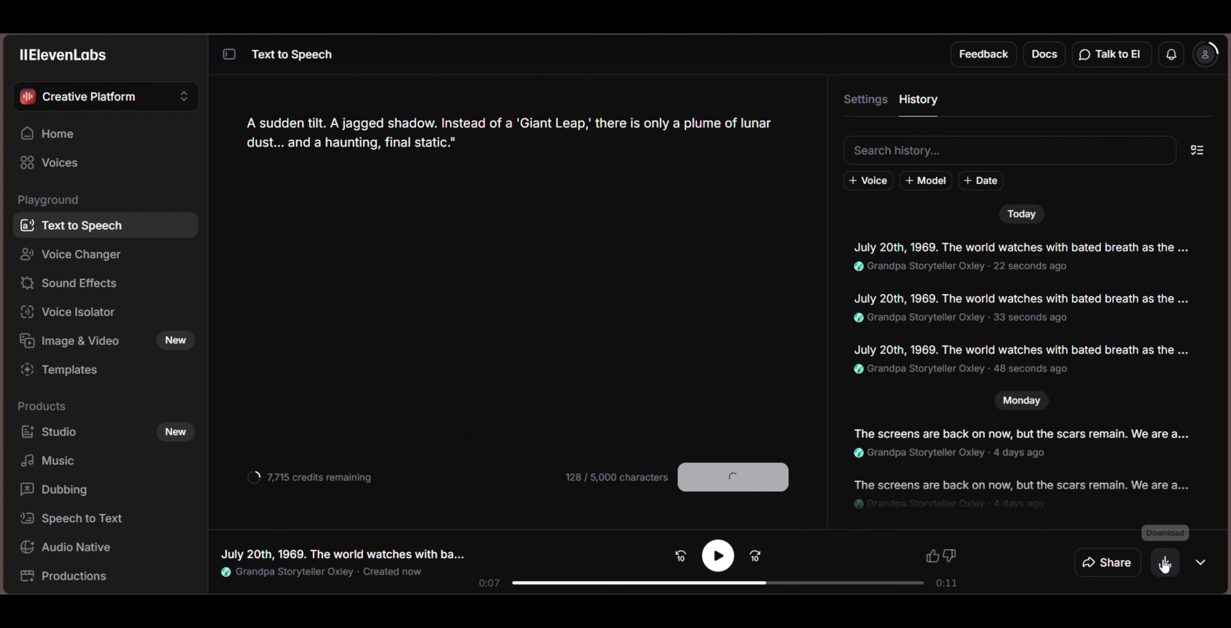
left_click(724, 562)
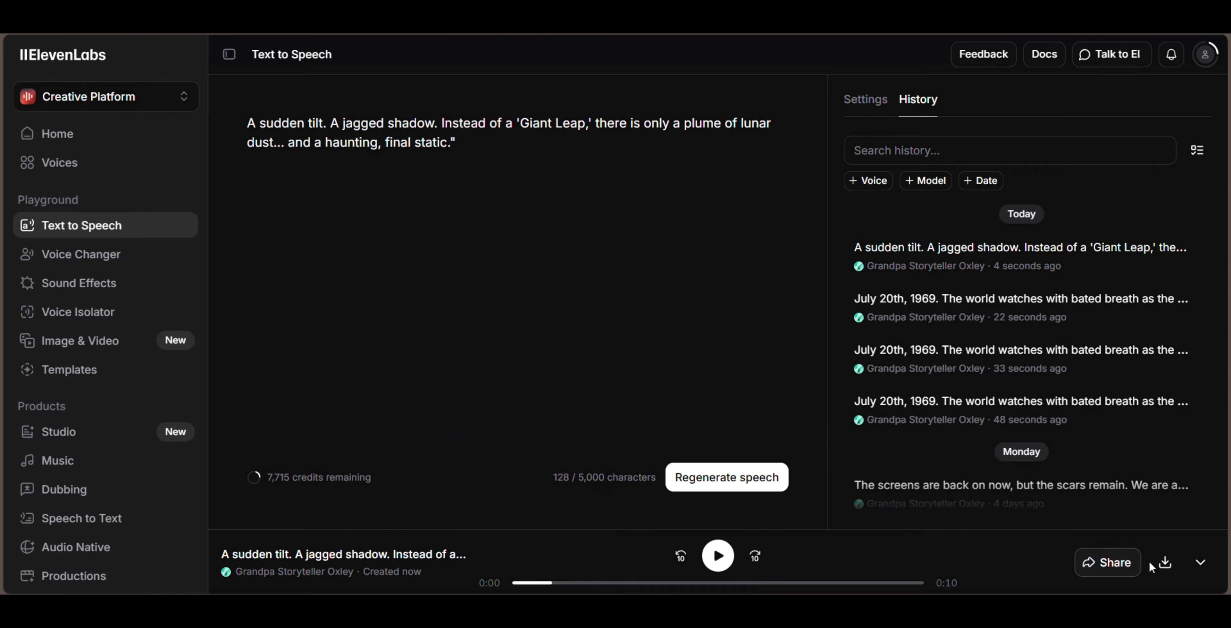
- Download the generated Scene 2 narration and save the MP3 file
left_click(1163, 563)
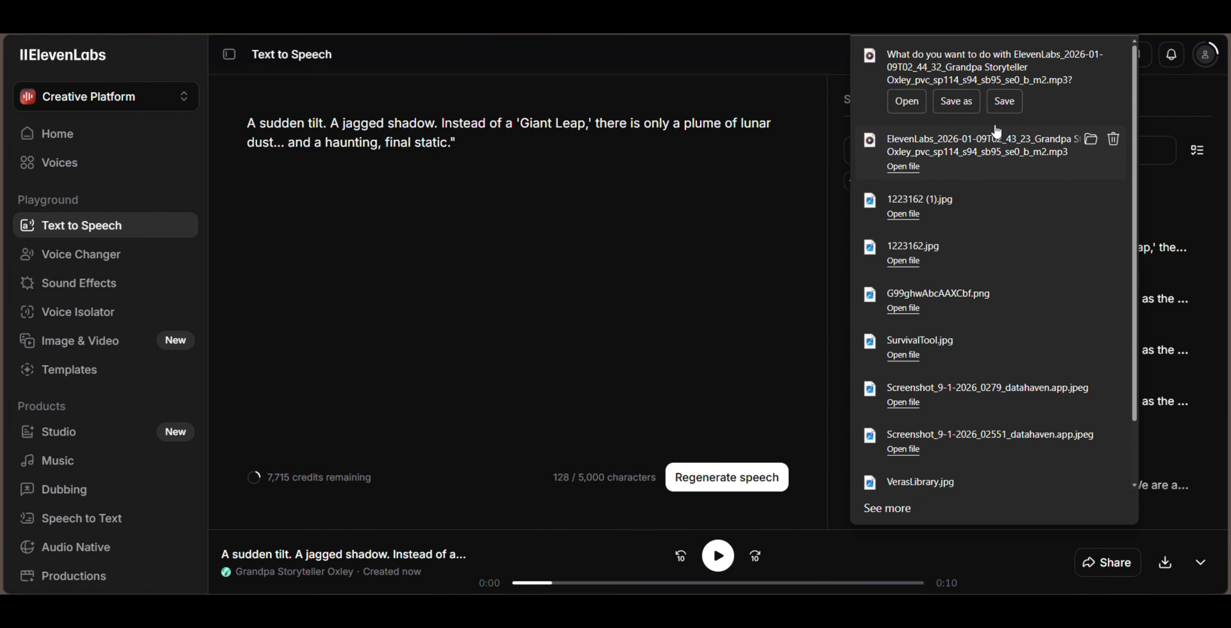
left_click(1004, 101)
left_click(497, 303)
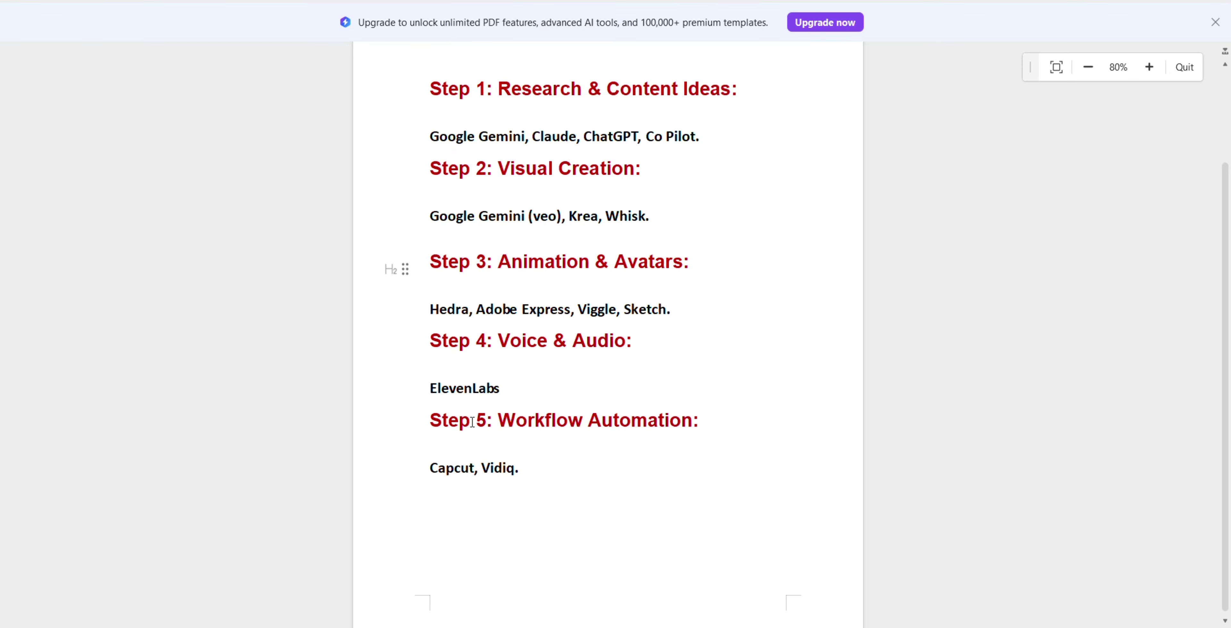
- Highlight the "Workflow Automation" heading of Step 5 in the workflow document
left_click(498, 419)
left_click_drag(499, 419, 731, 429)
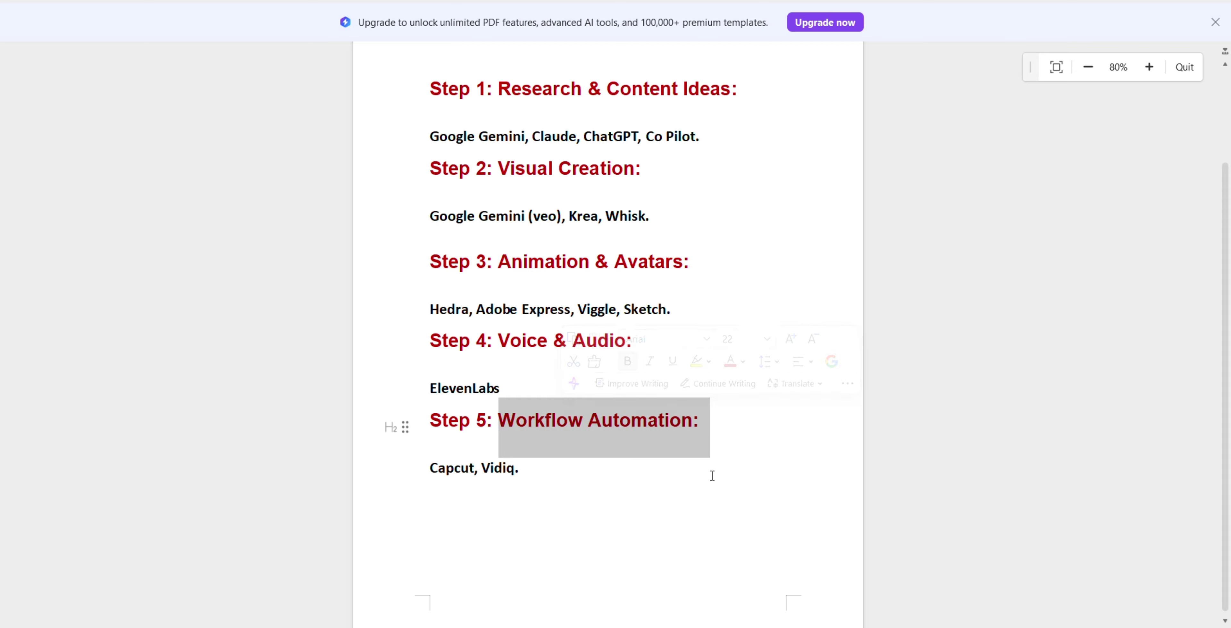
left_click(974, 435)
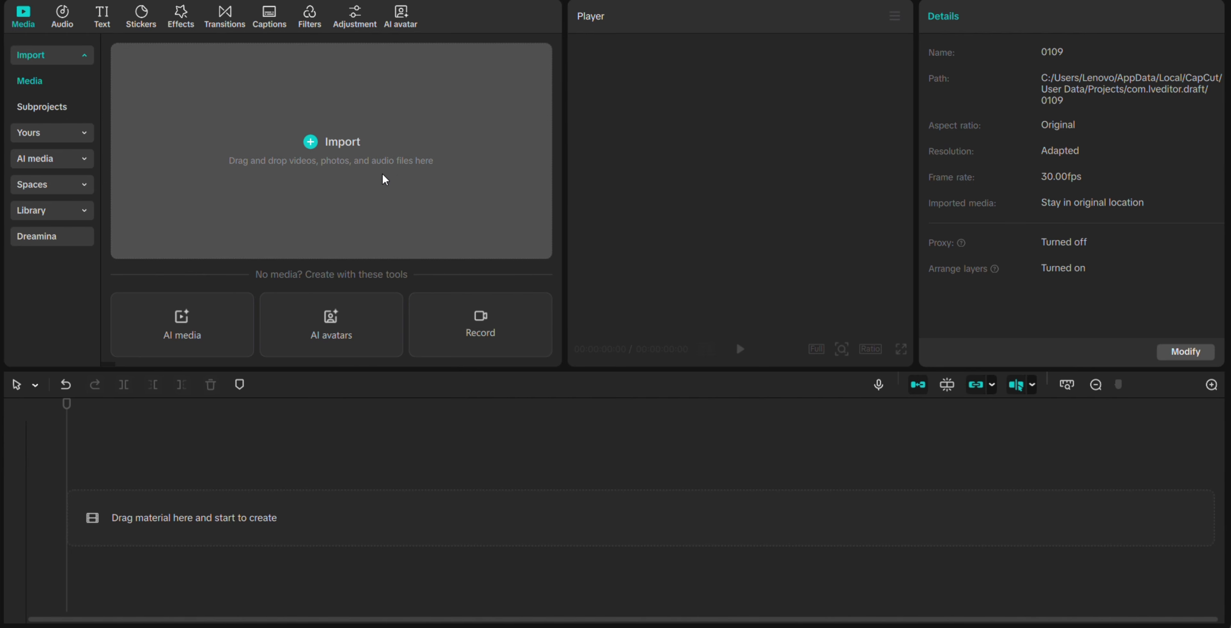
- Switch to CapCut and import the two ElevenLabs narration MP3s, the Lunar Module crash site video and the landing video from Downloads
left_click(310, 143)
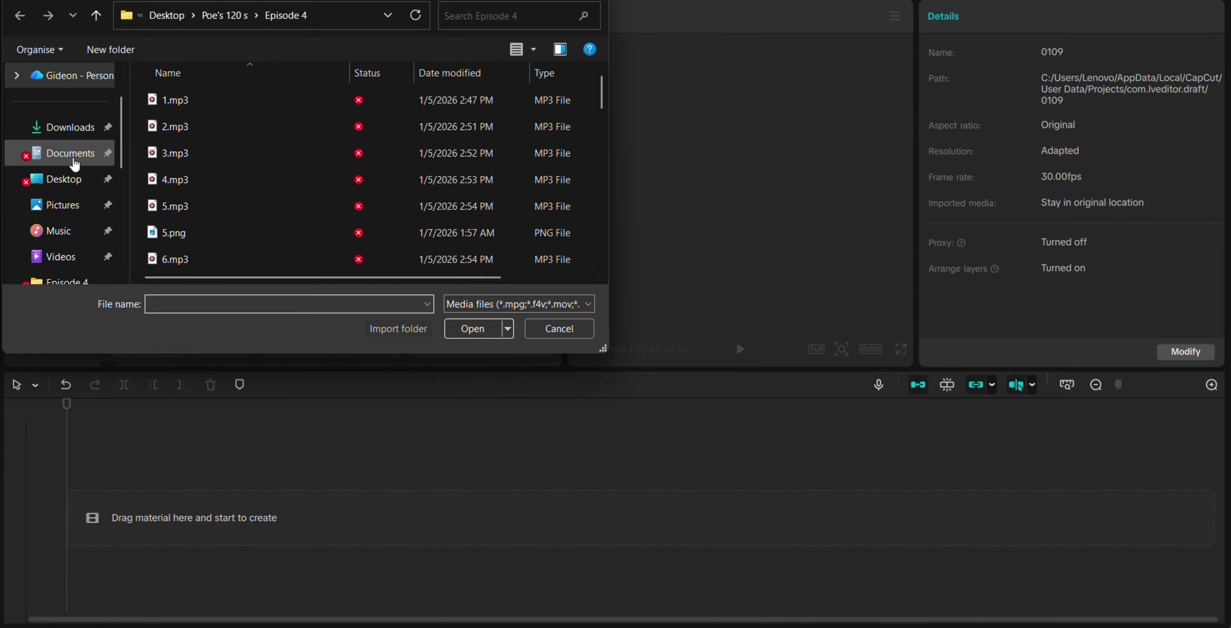
left_click(72, 127)
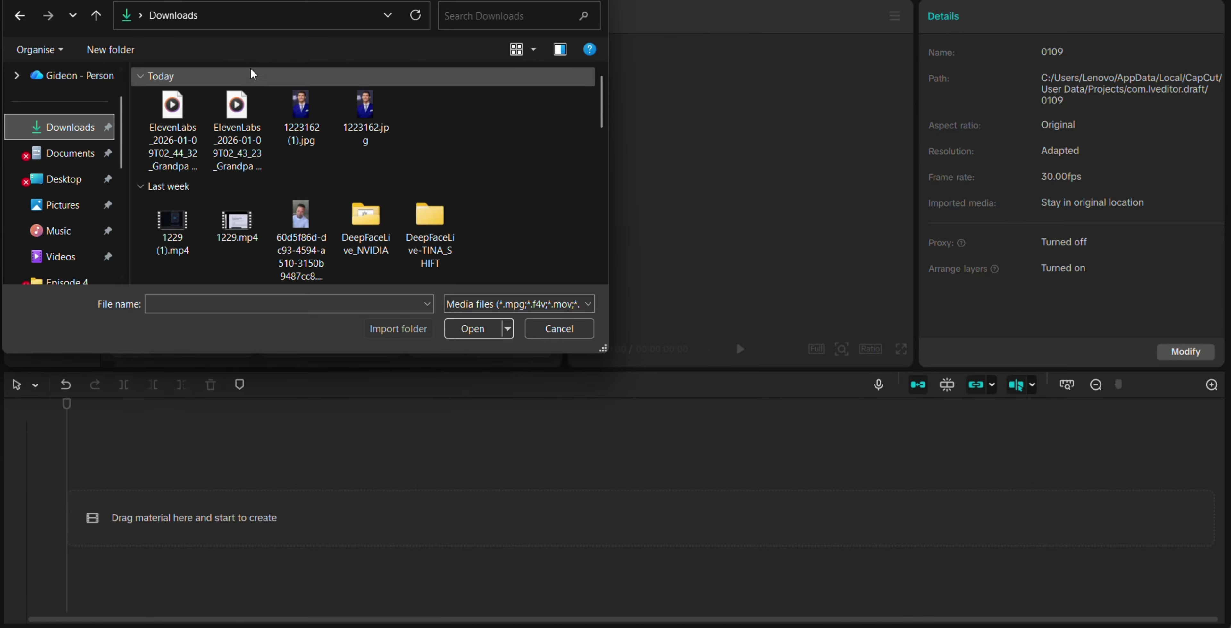
left_click(177, 98)
left_click(241, 109, "ctrl")
left_click(301, 110, "ctrl")
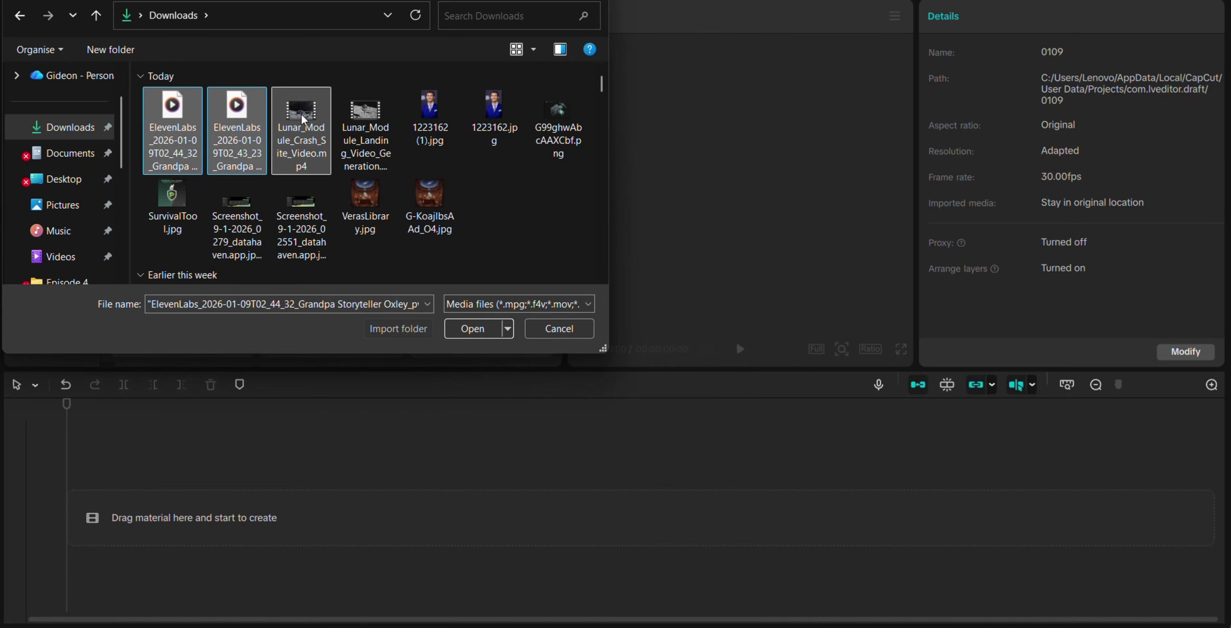
left_click(365, 109, "ctrl")
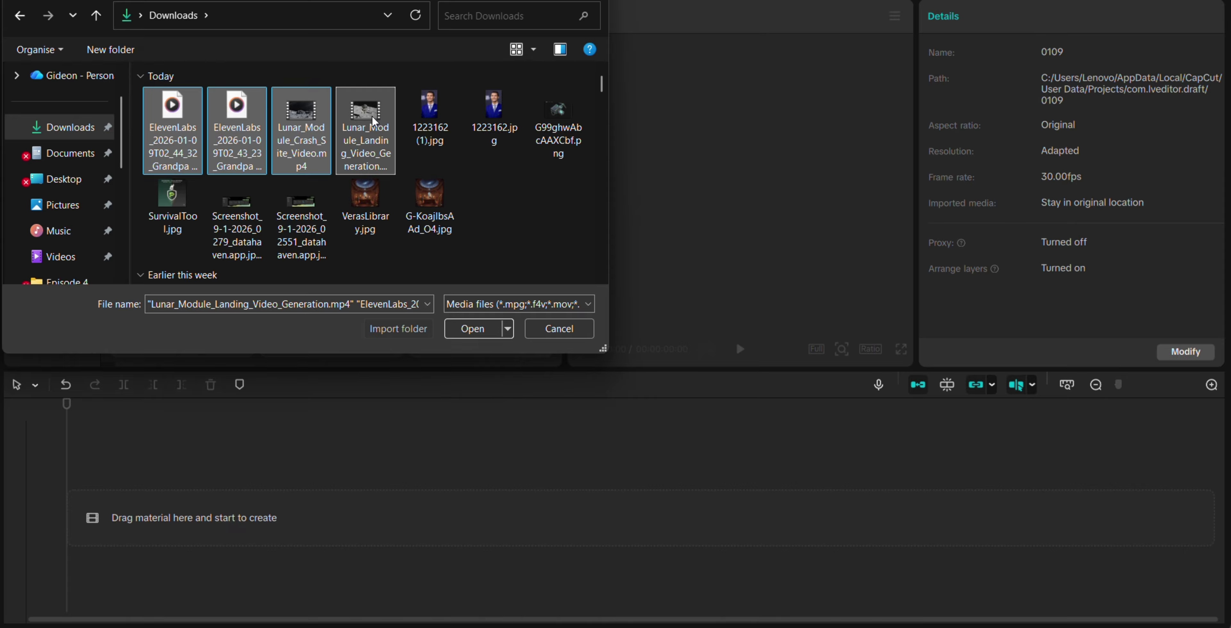
left_click(484, 330)
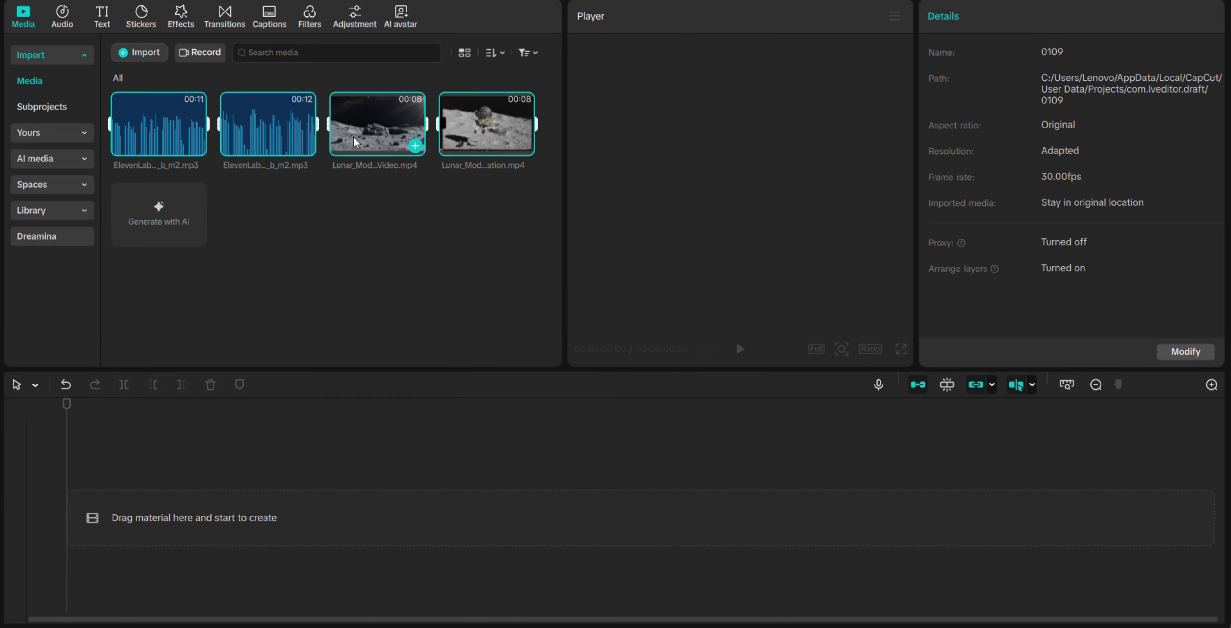
- Place the two lunar videos and both narration files on the timeline and play back the opening seconds
left_click_drag(412, 141, 187, 470)
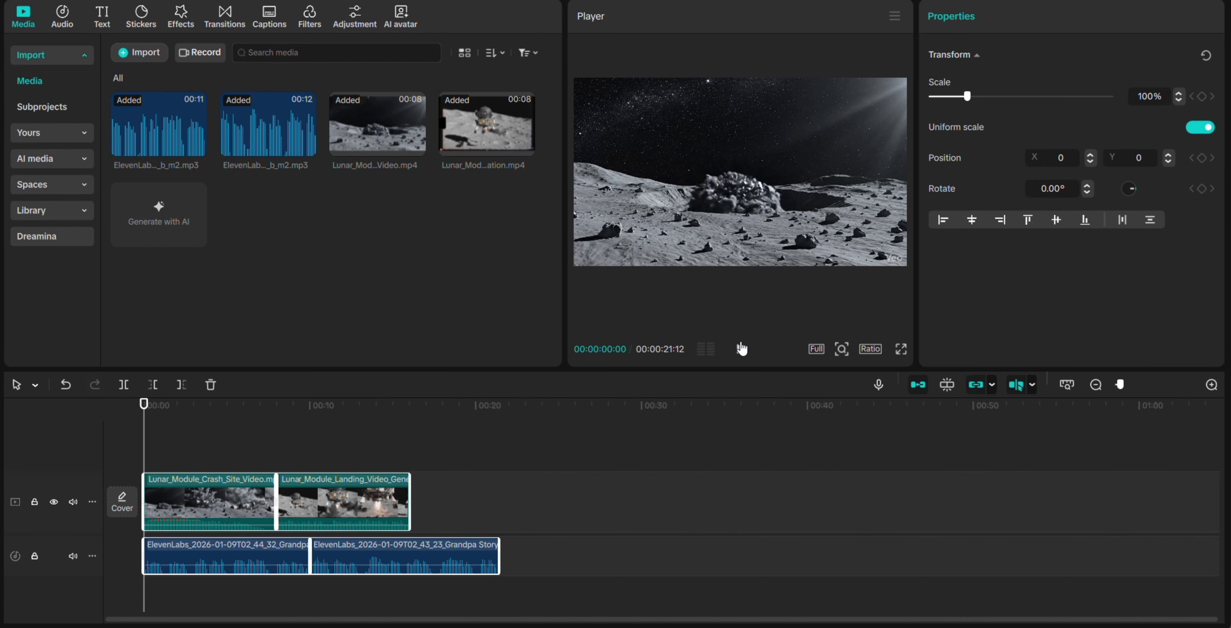
left_click(739, 350)
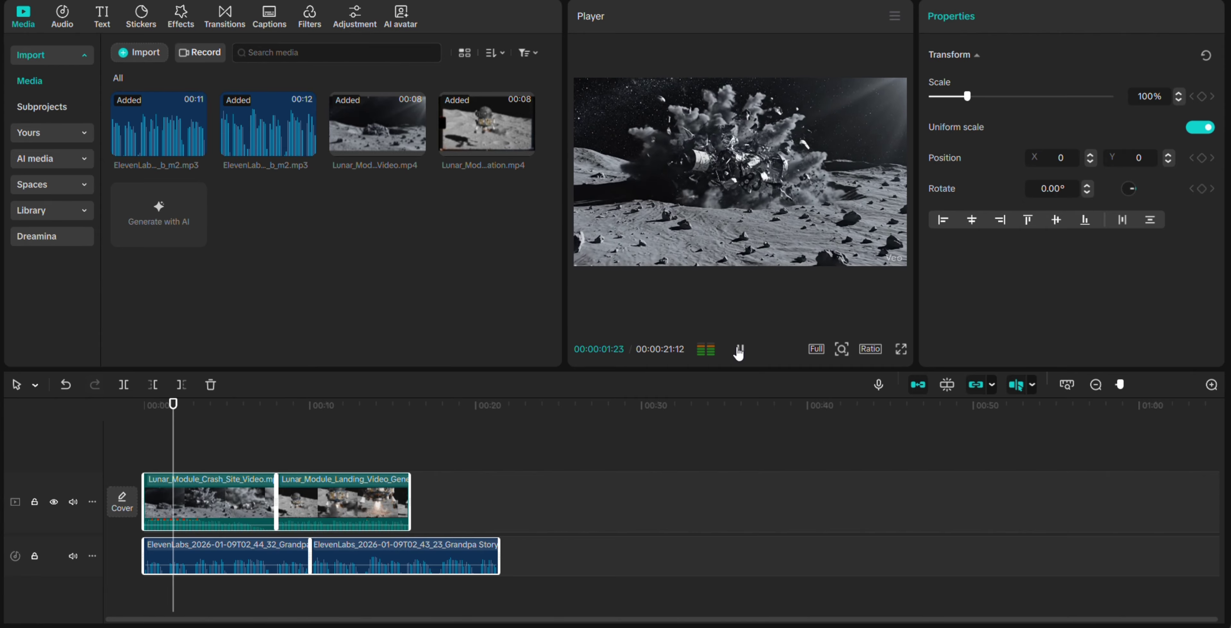
left_click(739, 350)
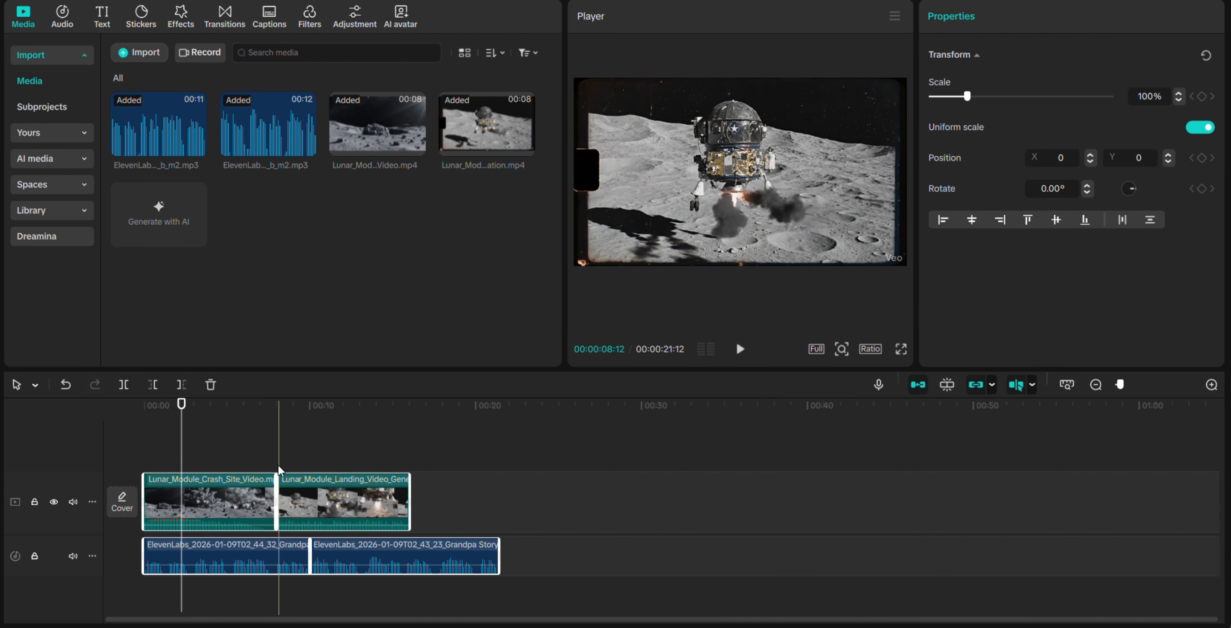
- Move the four selected clips together about 4 seconds along the timeline, with the videos on an overlay track, and clear the selection
left_click(292, 500)
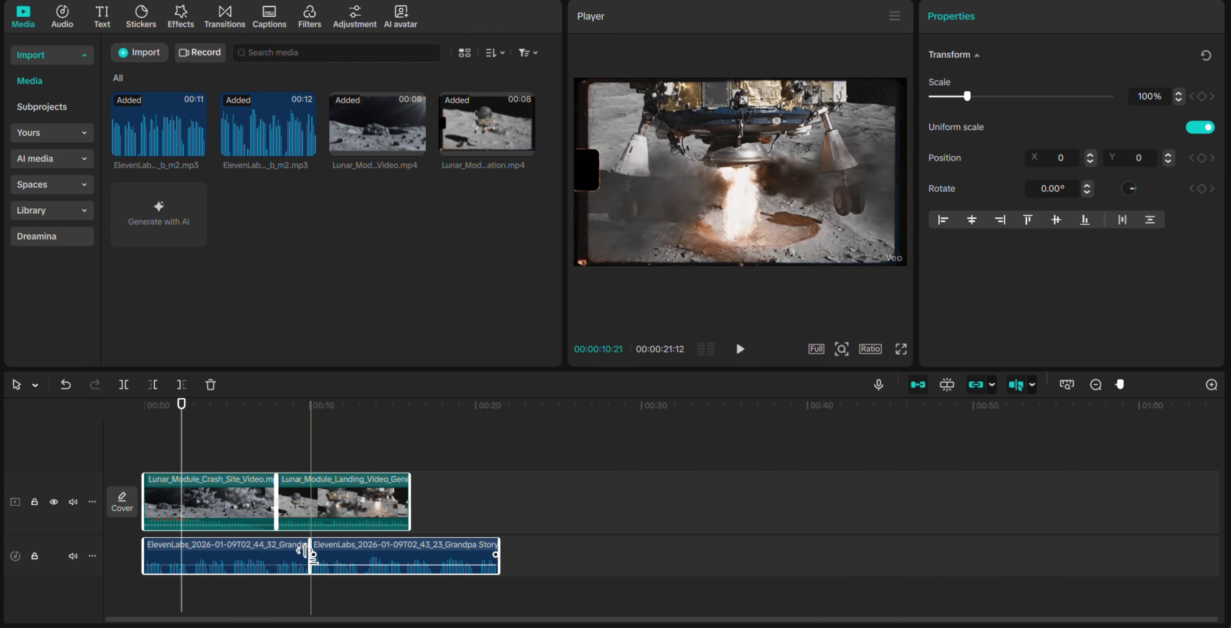
left_click(353, 567)
mouse_move(352, 567)
left_mouse_down()
mouse_move(417, 550)
mouse_move(367, 572)
left_mouse_up()
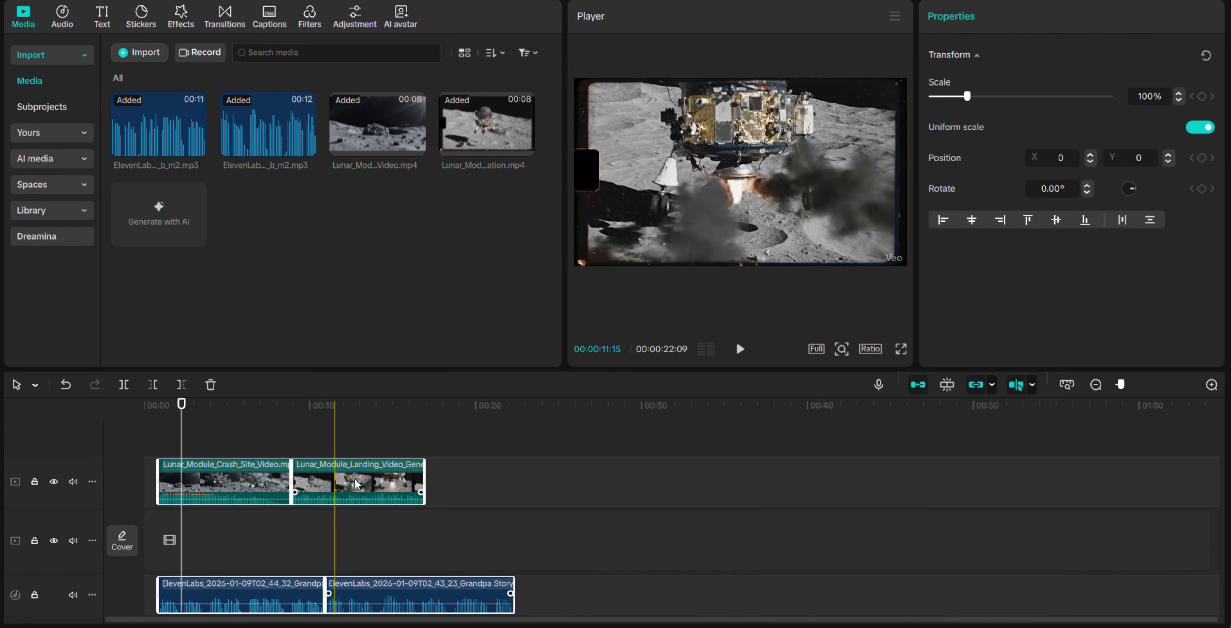
left_click(358, 486)
left_click(496, 492)
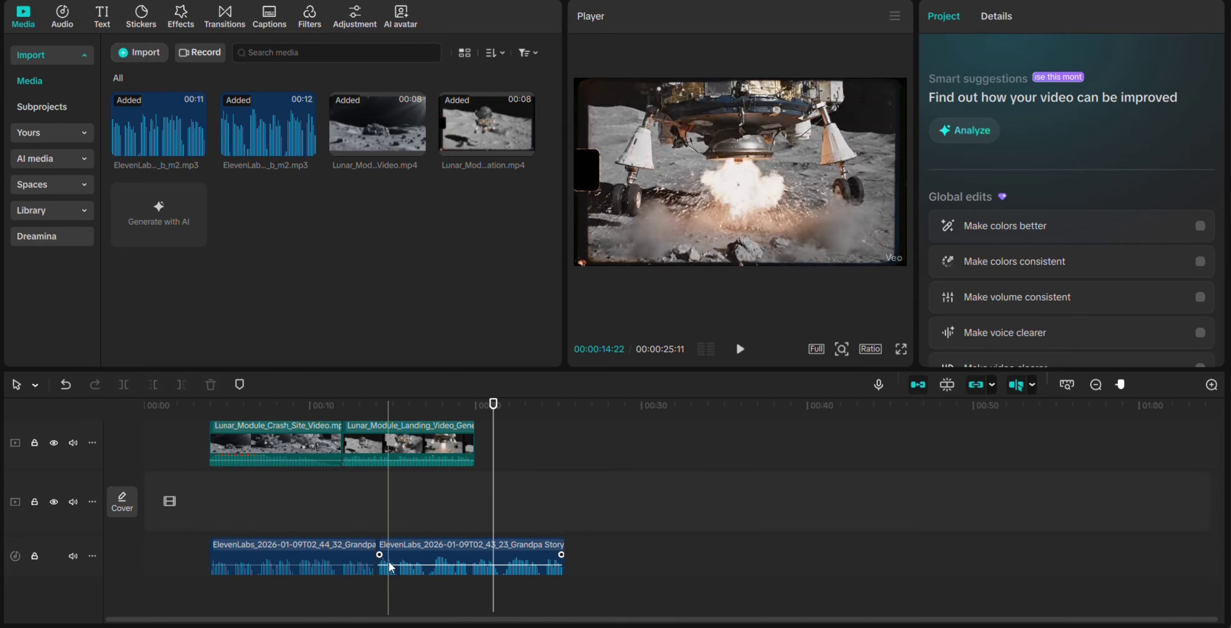
- Move the crash site video and the Scene 2 narration clip separately to the start of the timeline
left_click(330, 466)
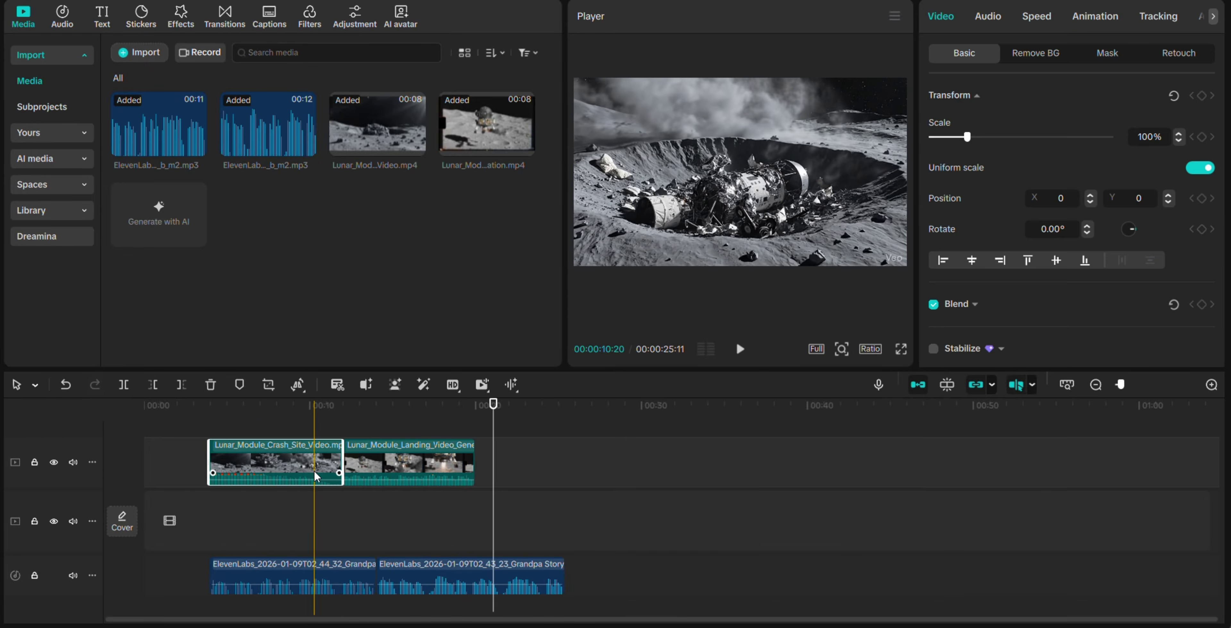
left_click_drag(277, 471, 227, 473)
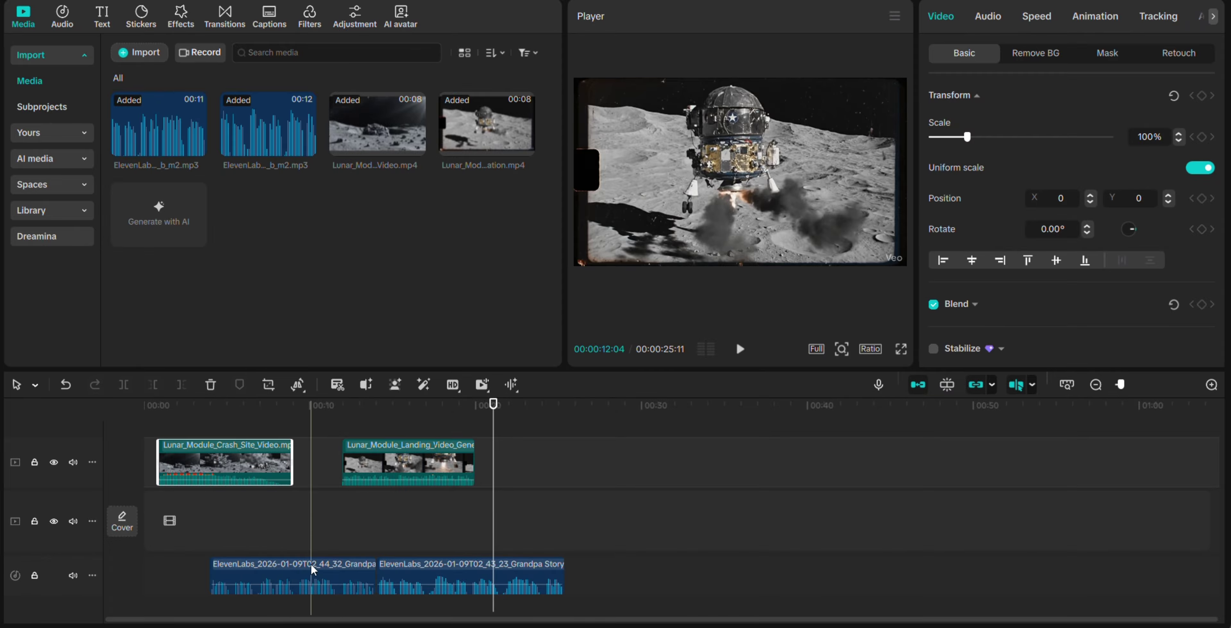
left_click_drag(294, 591, 225, 586)
left_click(209, 474)
left_click_drag(209, 476, 203, 475)
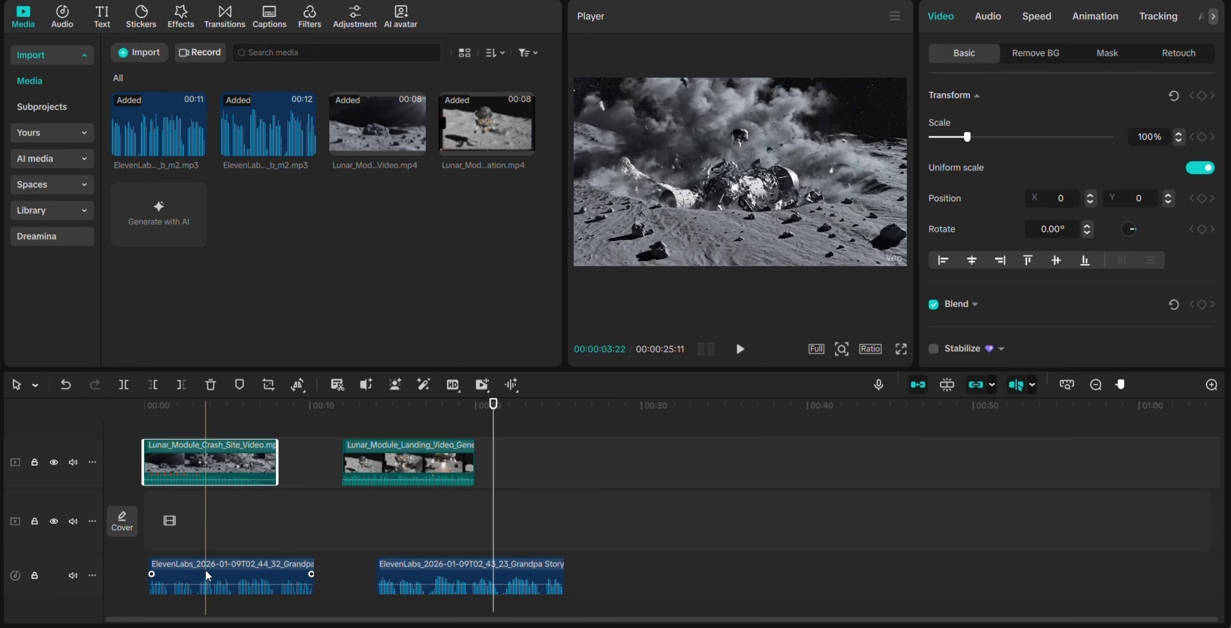
left_click_drag(211, 581, 204, 581)
- Slow the crash site video to 0.80x speed, a duration of 10.0 s, to match the narration clip below it
left_click(251, 471)
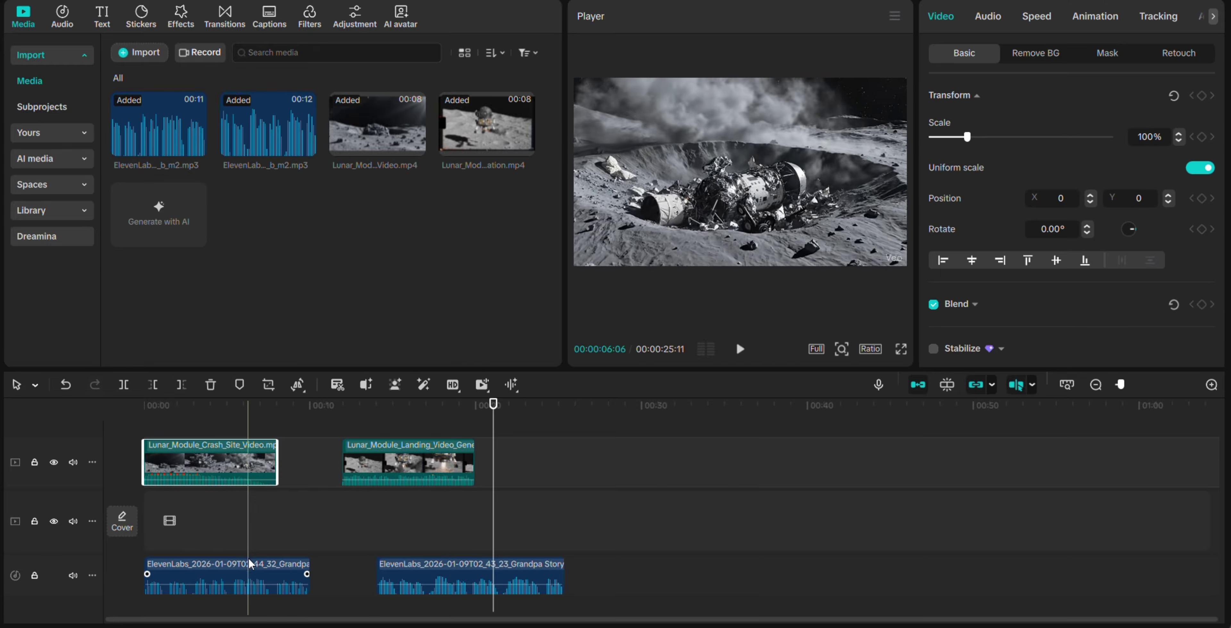
left_click(254, 580)
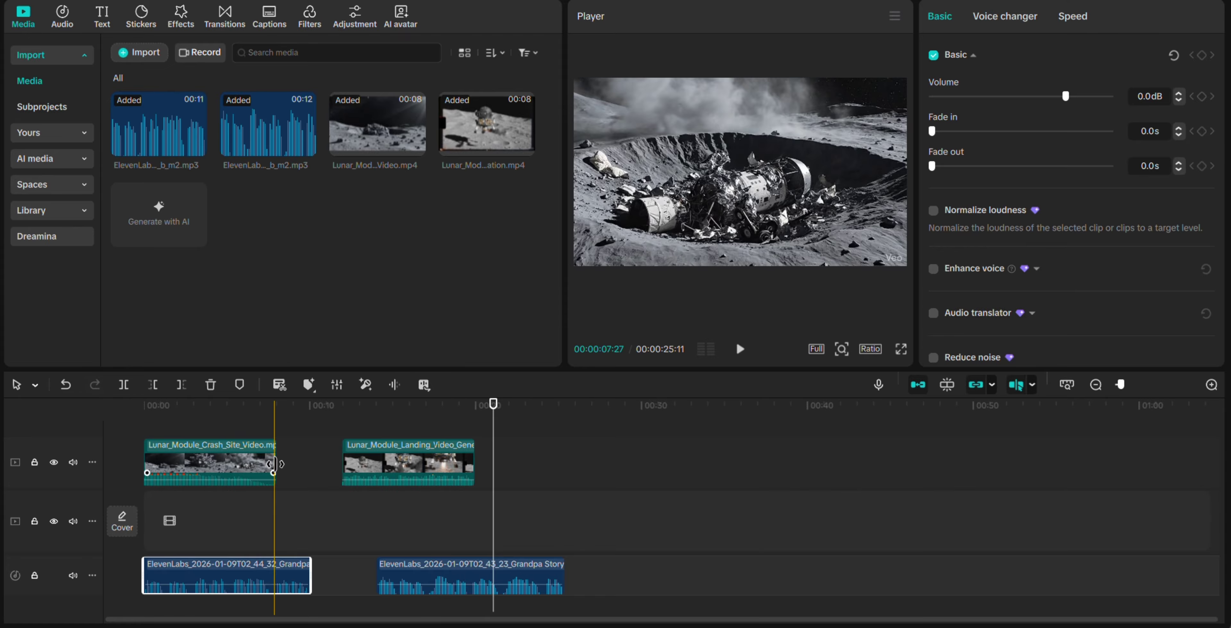
left_click(242, 469)
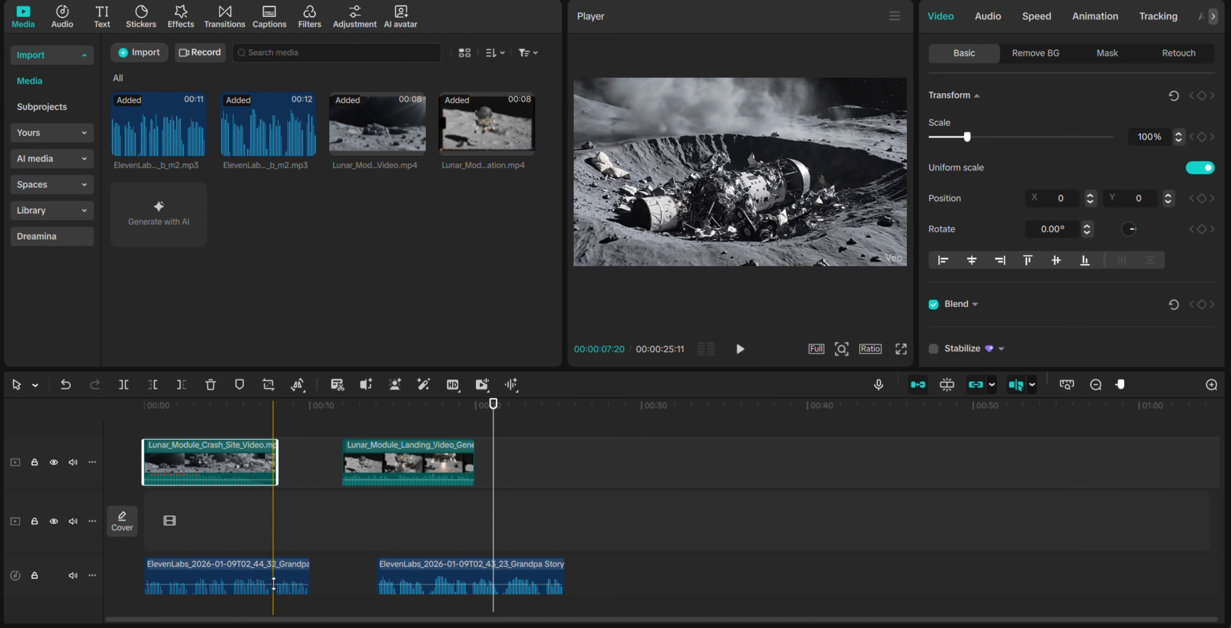
left_click(275, 575)
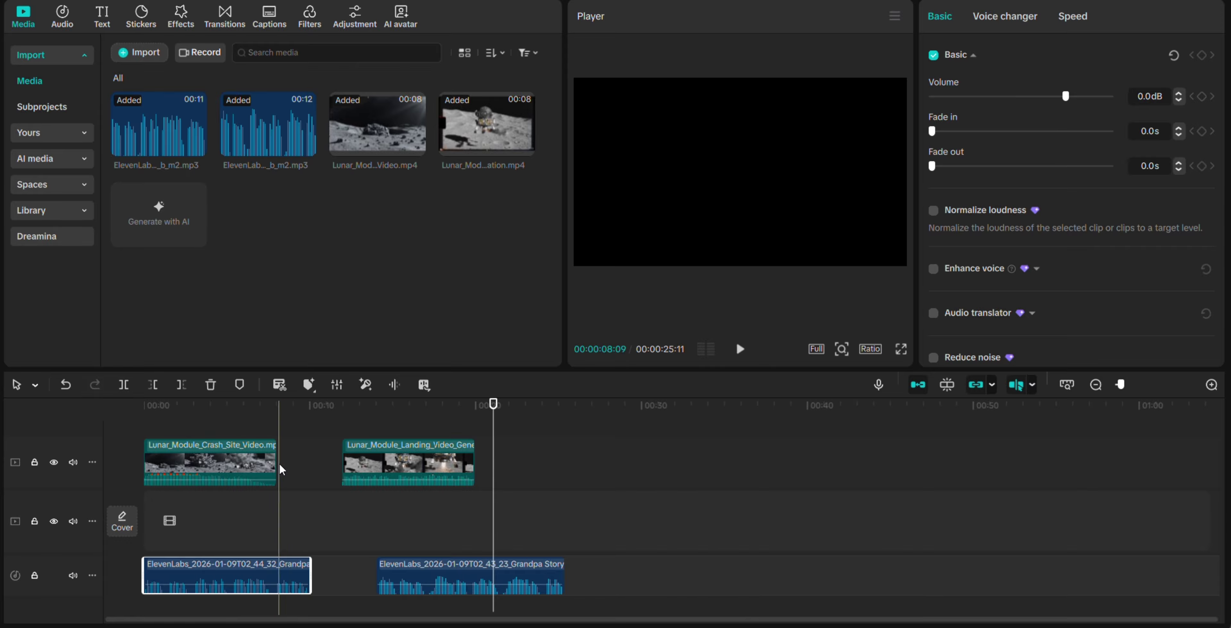
left_click(258, 466)
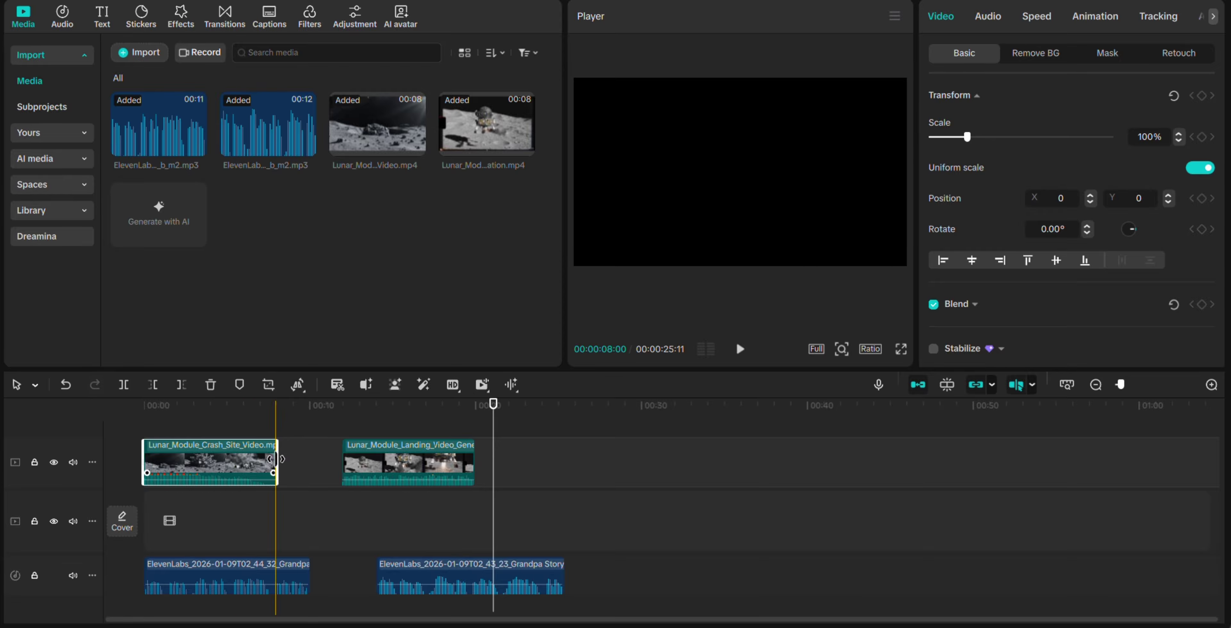
left_click(1046, 23)
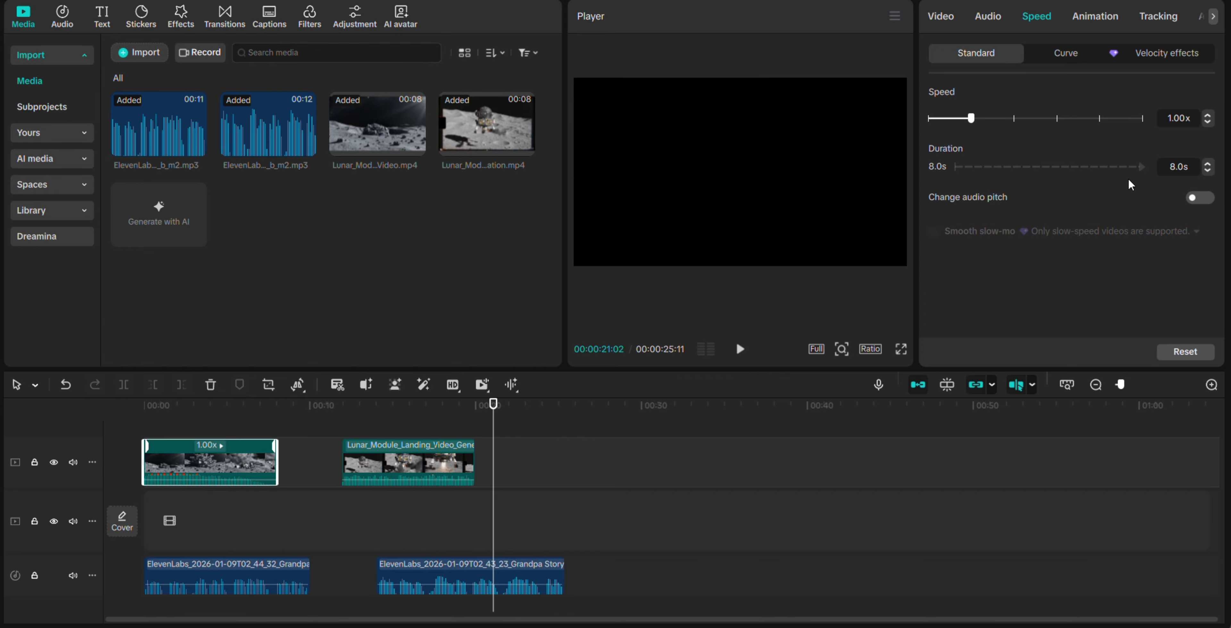
left_click_drag(1177, 167, 1166, 166)
type("80")
key("Return")
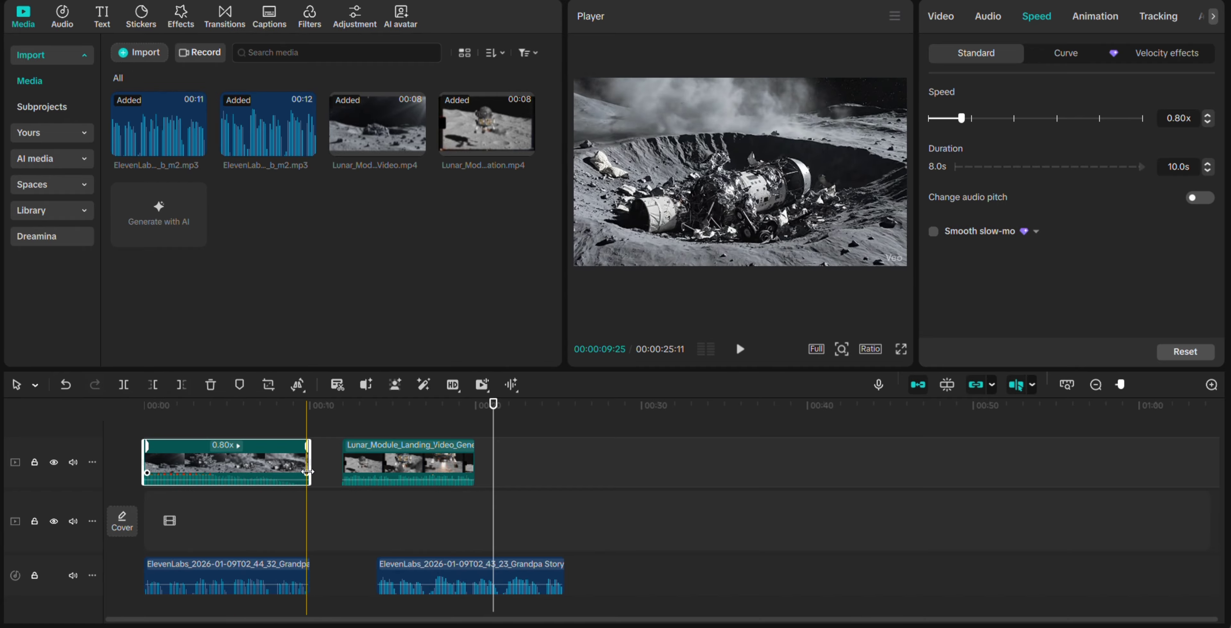
- Align the second narration with the start of the landing video and slow that video to 0.70x, a duration of 11.4 s
left_click(414, 574)
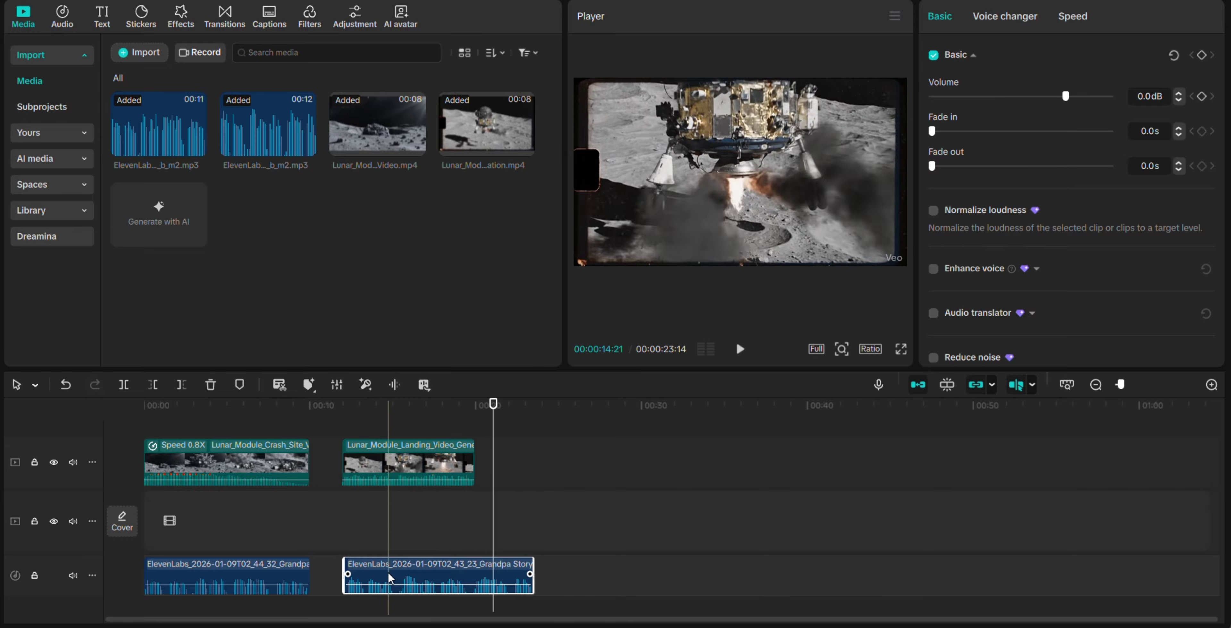
left_click(1059, 20)
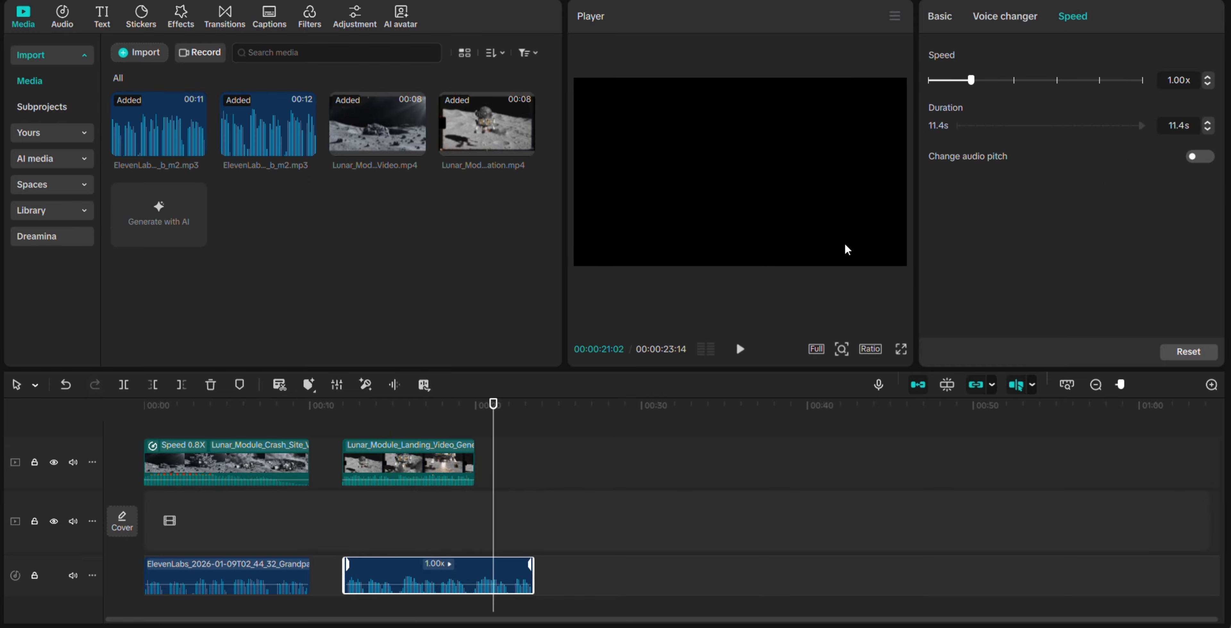
left_click(430, 460)
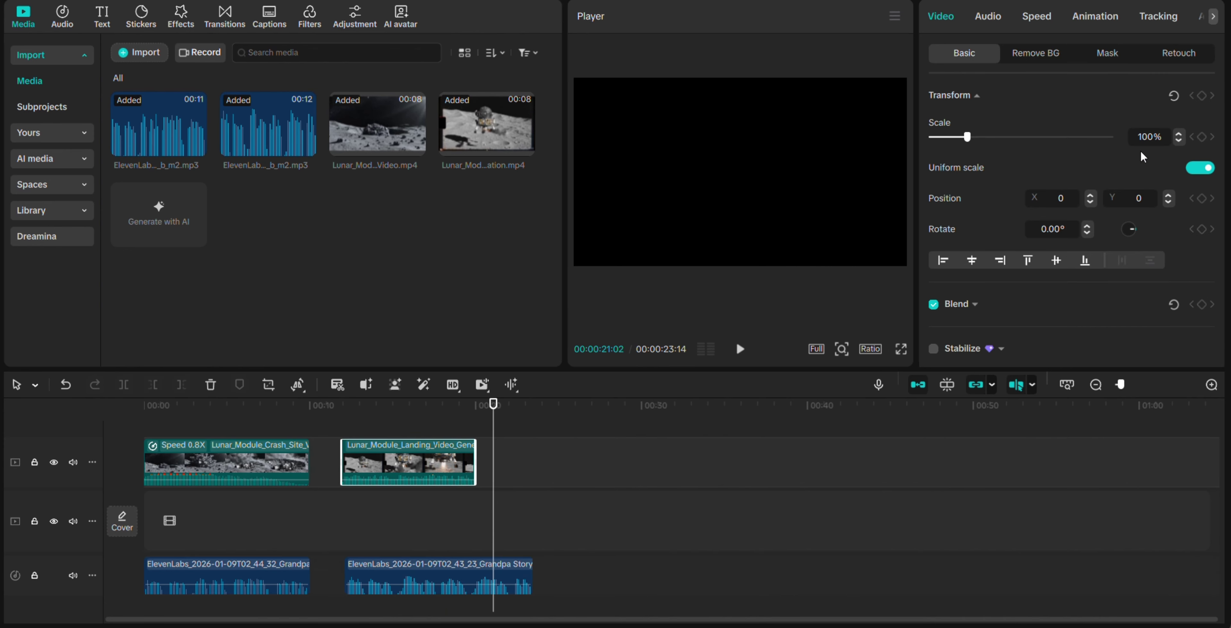
left_click(1057, 20)
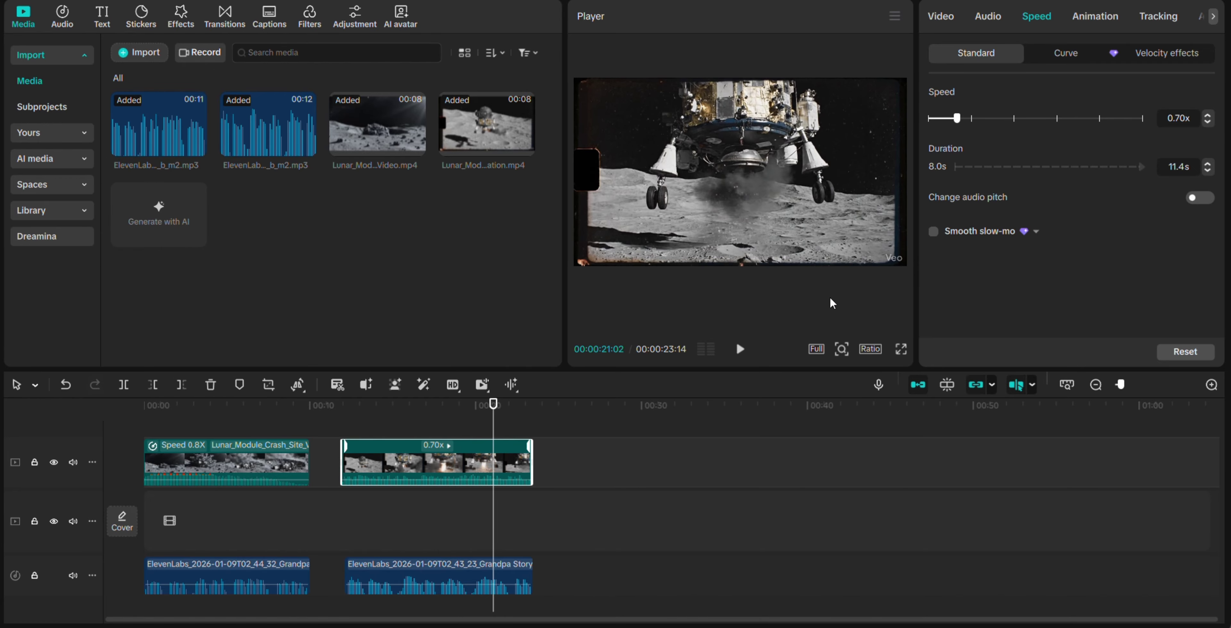
- Move the landing video and its narration earlier so both directly follow the crash site video and its narration
left_click_drag(410, 563, 383, 562)
left_click_drag(429, 452, 396, 453)
left_click(370, 610)
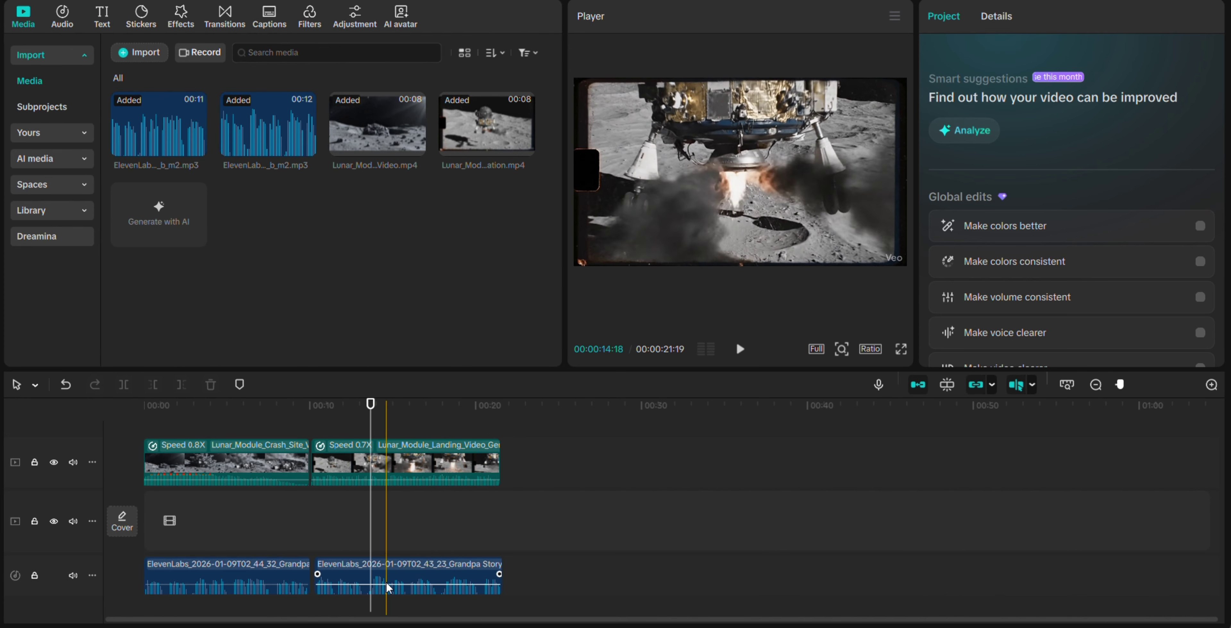
left_click_drag(452, 564, 444, 617)
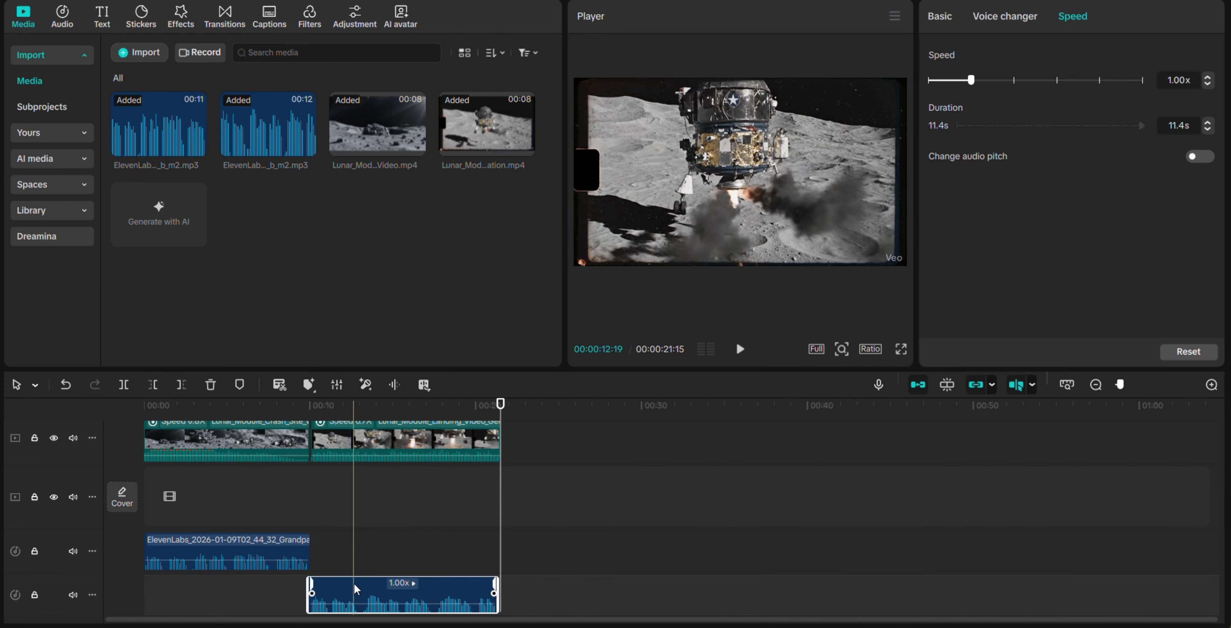
left_click_drag(353, 585, 361, 551)
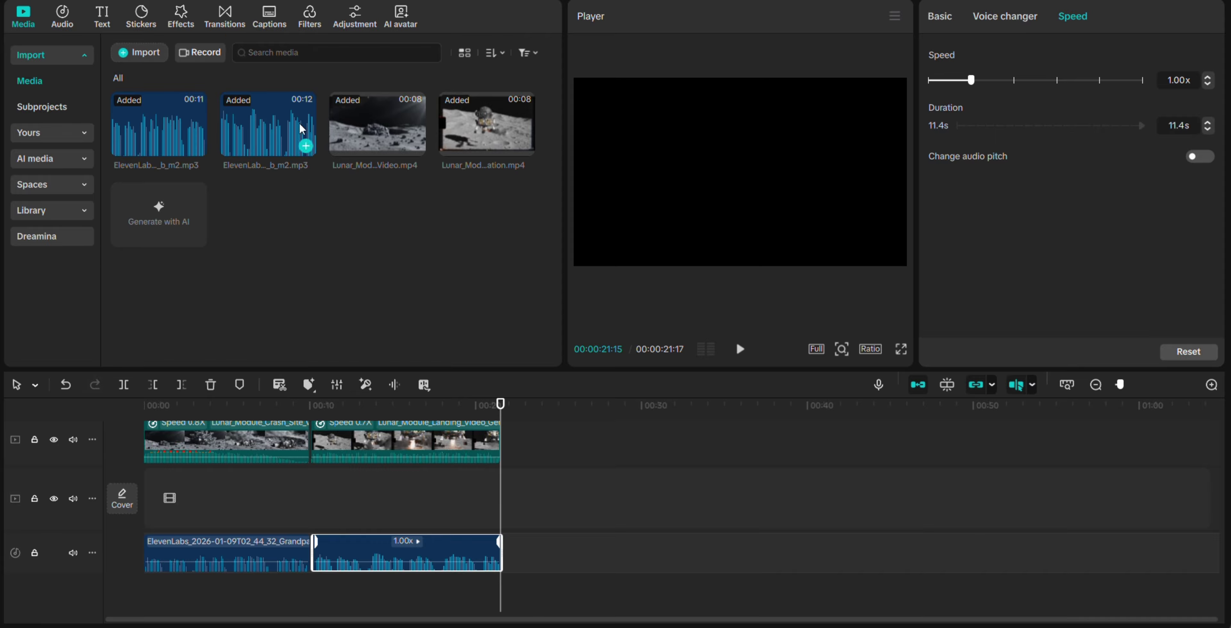
- Play the sequence from the start to about 14 seconds, lowering and raising the system volume while listening, and pause it
left_click_drag(165, 484, 138, 478)
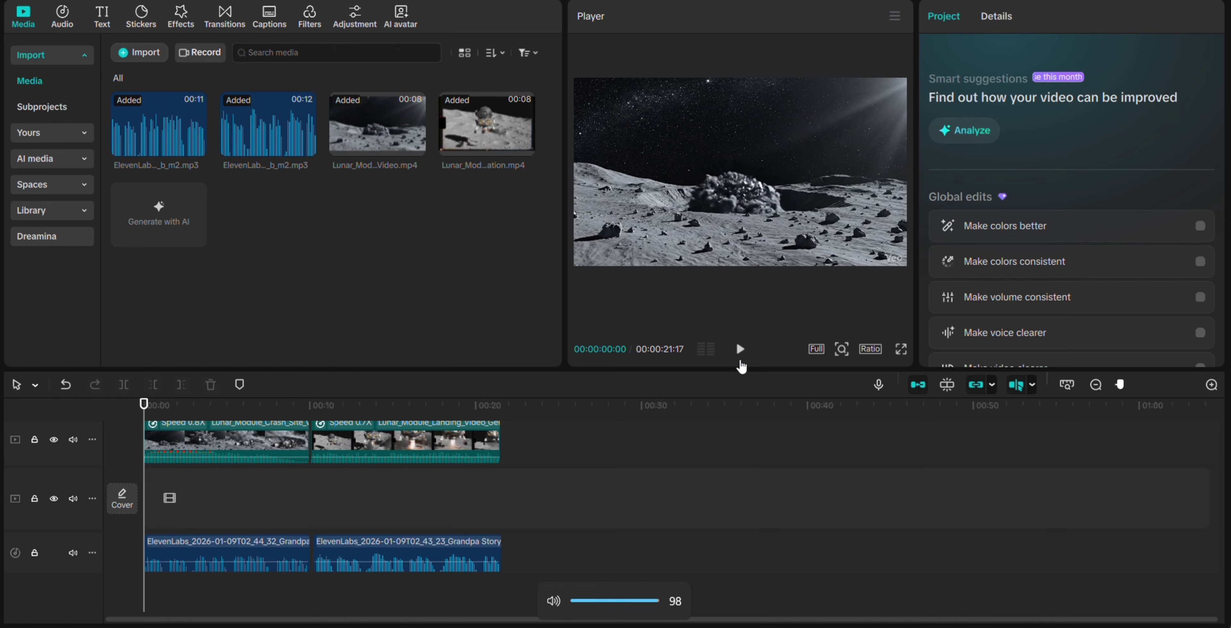
left_click(740, 350)
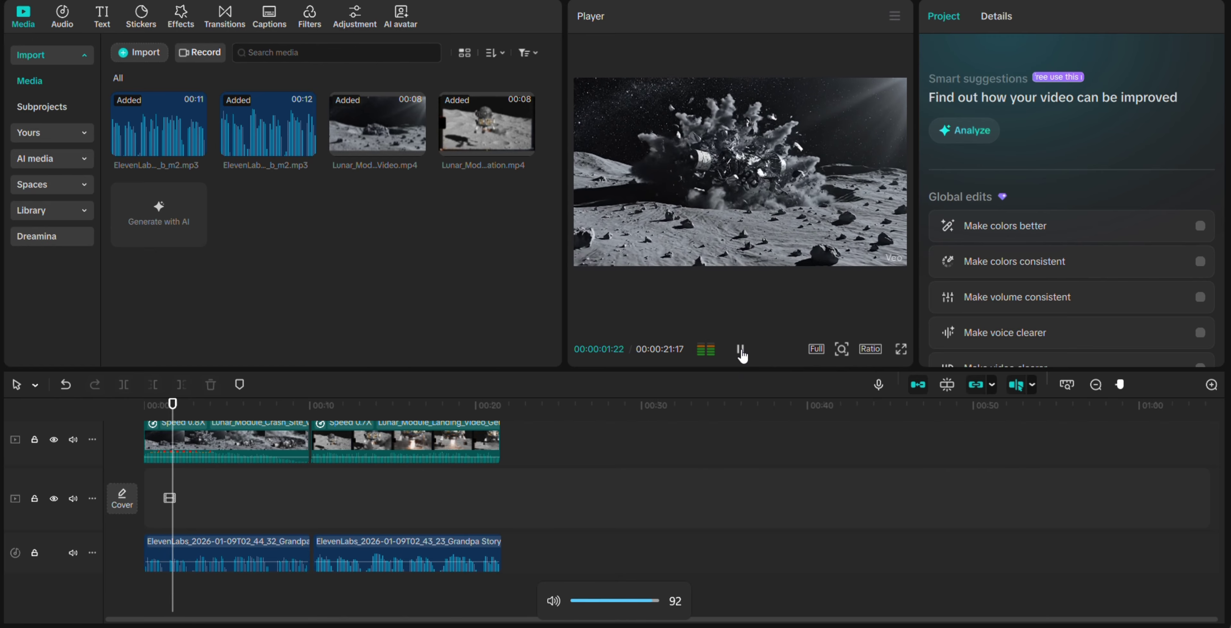
key("XF86AudioLowerVolume")
key("XF86AudioLowerVolume")
key("XF86AudioLowerVolume")
key("XF86AudioLowerVolume")
key("XF86AudioLowerVolume")
key("XF86AudioLowerVolume")
key("XF86AudioLowerVolume")
key("XF86AudioLowerVolume")
key("XF86AudioLowerVolume")
key("XF86AudioLowerVolume")
key("XF86AudioLowerVolume")
key("XF86AudioLowerVolume")
key("XF86AudioLowerVolume")
key("XF86AudioLowerVolume")
key("XF86AudioLowerVolume")
key("XF86AudioLowerVolume")
key("XF86AudioLowerVolume")
key("XF86AudioLowerVolume")
key("XF86AudioLowerVolume")
key("XF86AudioLowerVolume")
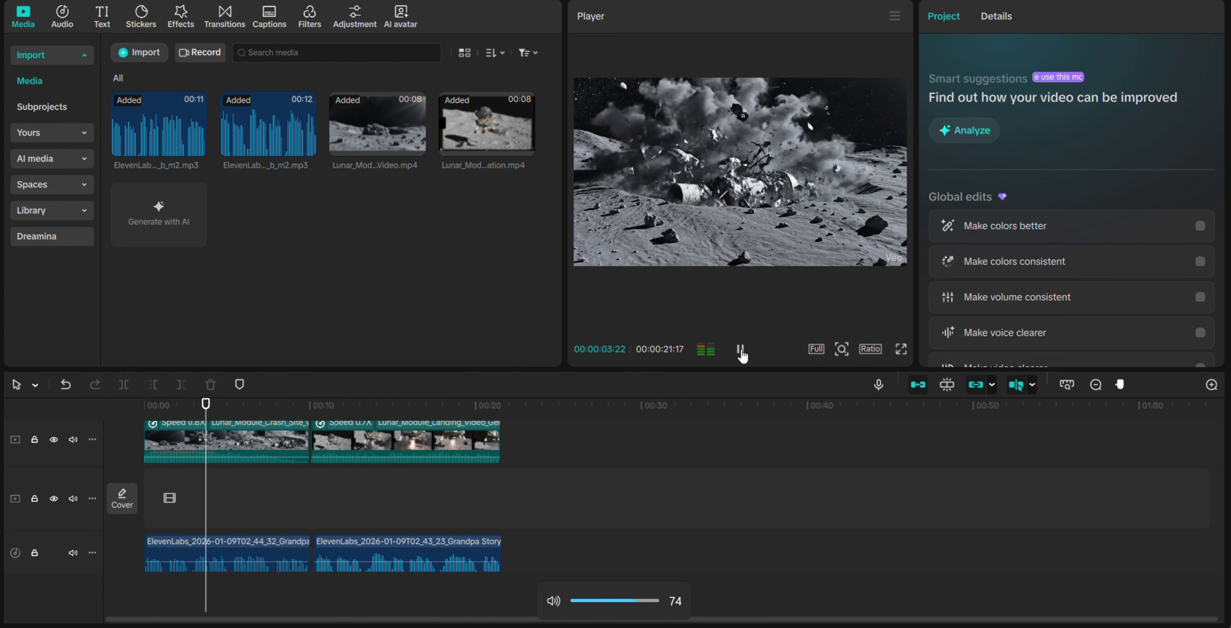
key("XF86AudioRaiseVolume")
key("XF86AudioRaiseVolume")
key("XF86AudioRaiseVolume")
key("XF86AudioRaiseVolume")
key("XF86AudioRaiseVolume")
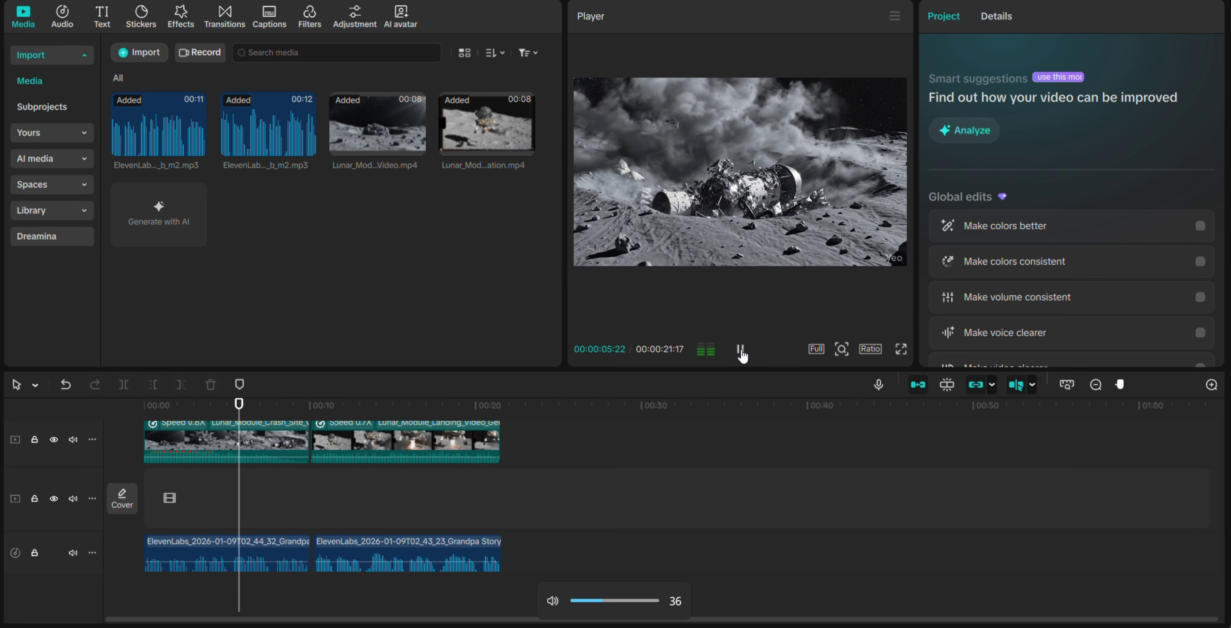
key("XF86AudioRaiseVolume")
key("XF86AudioRaiseVolume")
key("XF86AudioRaiseVolume")
key("XF86AudioRaiseVolume")
key("XF86AudioRaiseVolume")
key("XF86AudioRaiseVolume")
key("XF86AudioRaiseVolume")
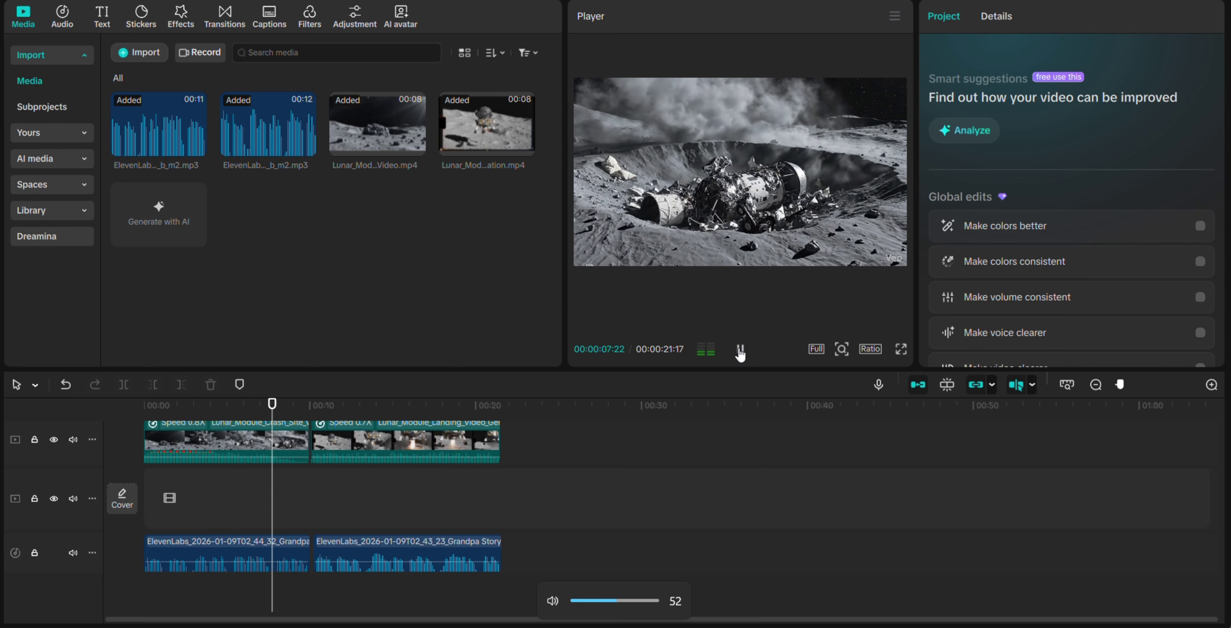
key("XF86AudioRaiseVolume")
key("XF86AudioRaiseVolume")
key("XF86AudioRaiseVolume")
key("XF86AudioRaiseVolume")
key("XF86AudioRaiseVolume")
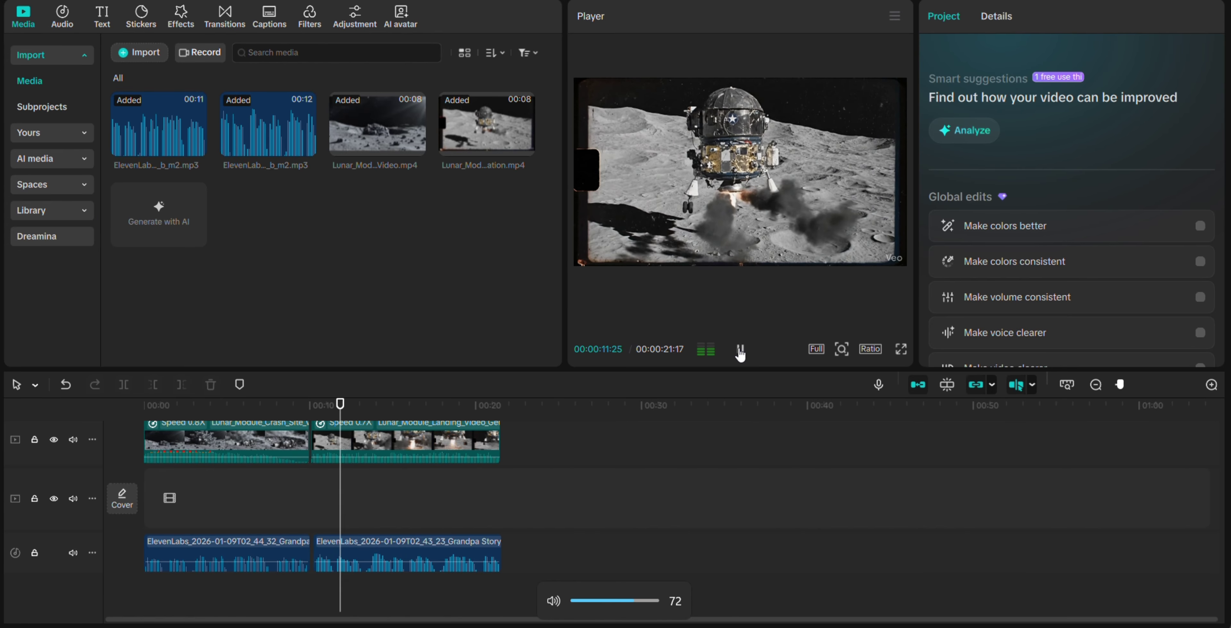
key("XF86AudioRaiseVolume")
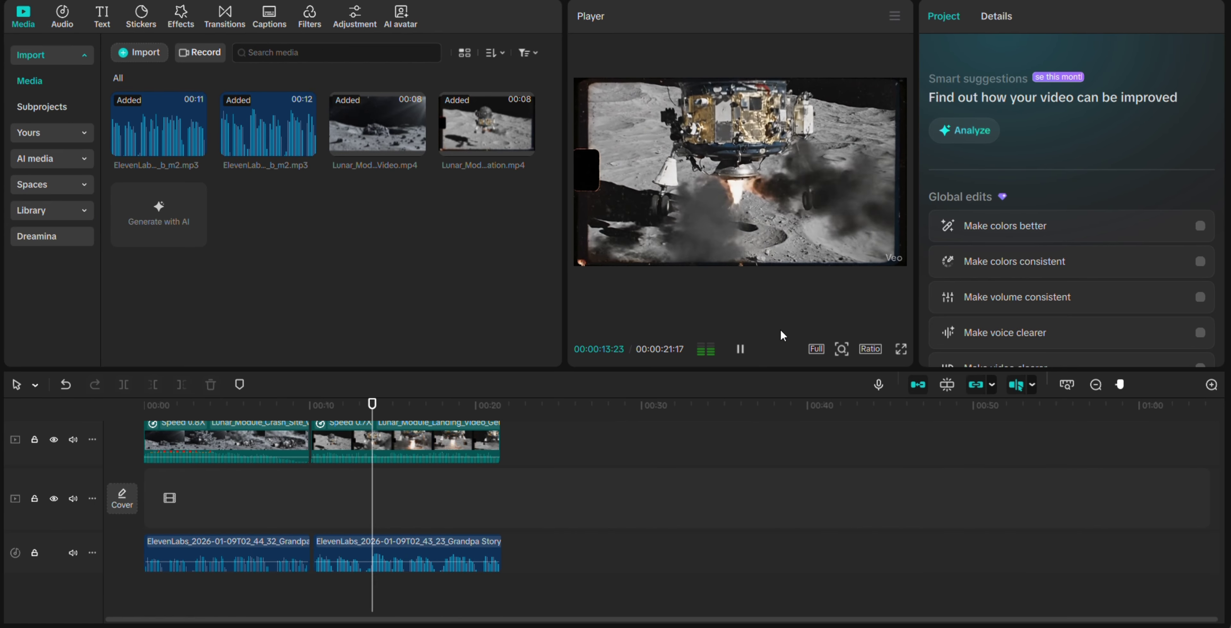
left_click(740, 349)
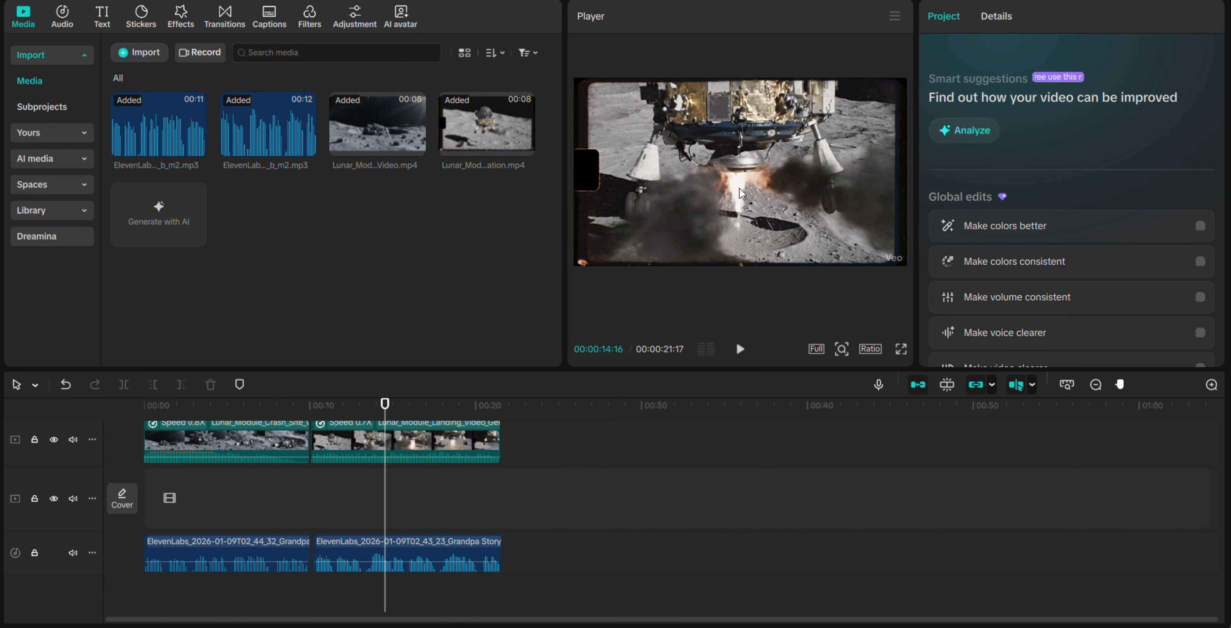
- Lower the crash site video's volume to -40.3 dB and the landing video's volume to -31.7 dB
left_click(275, 553)
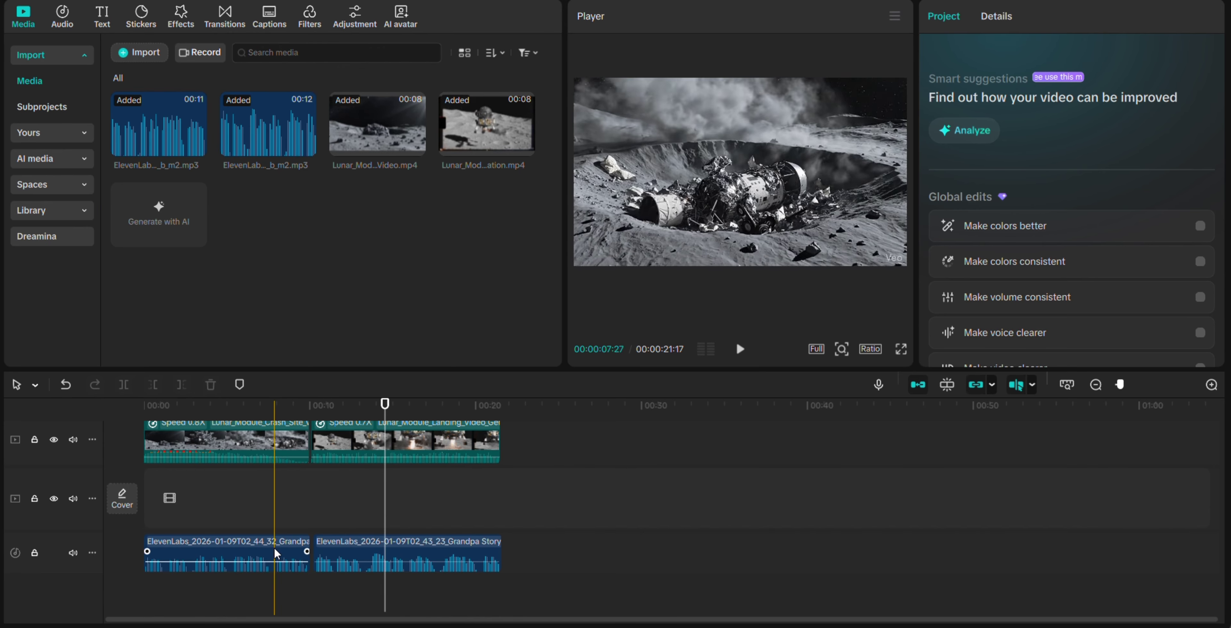
left_click(275, 443)
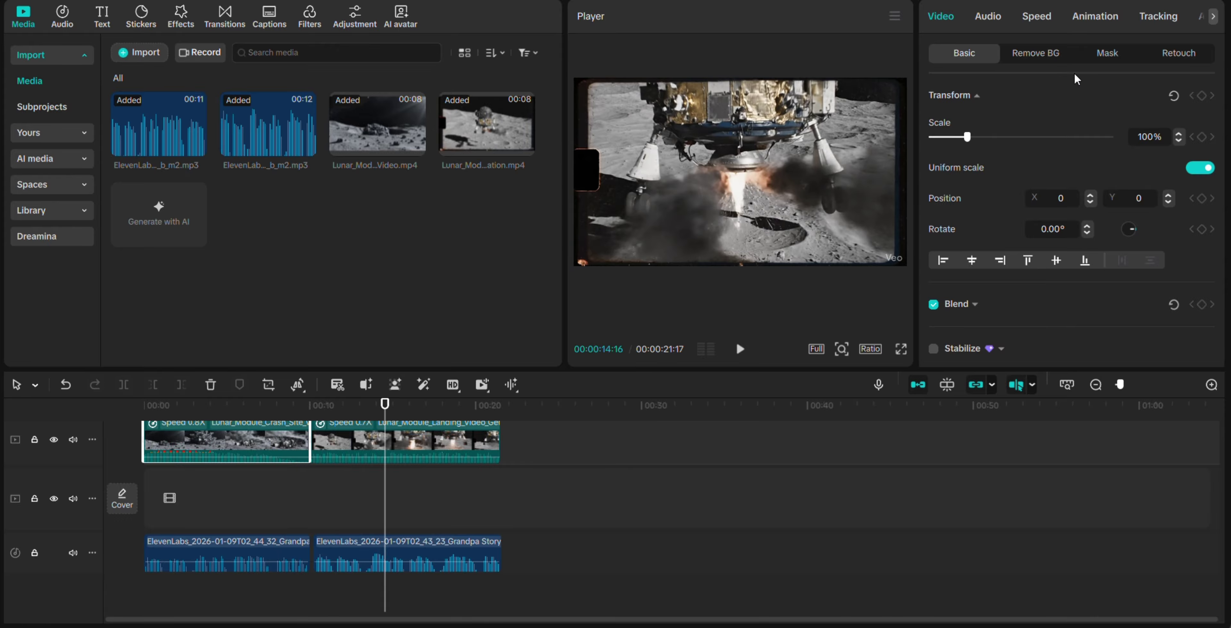
left_click(988, 18)
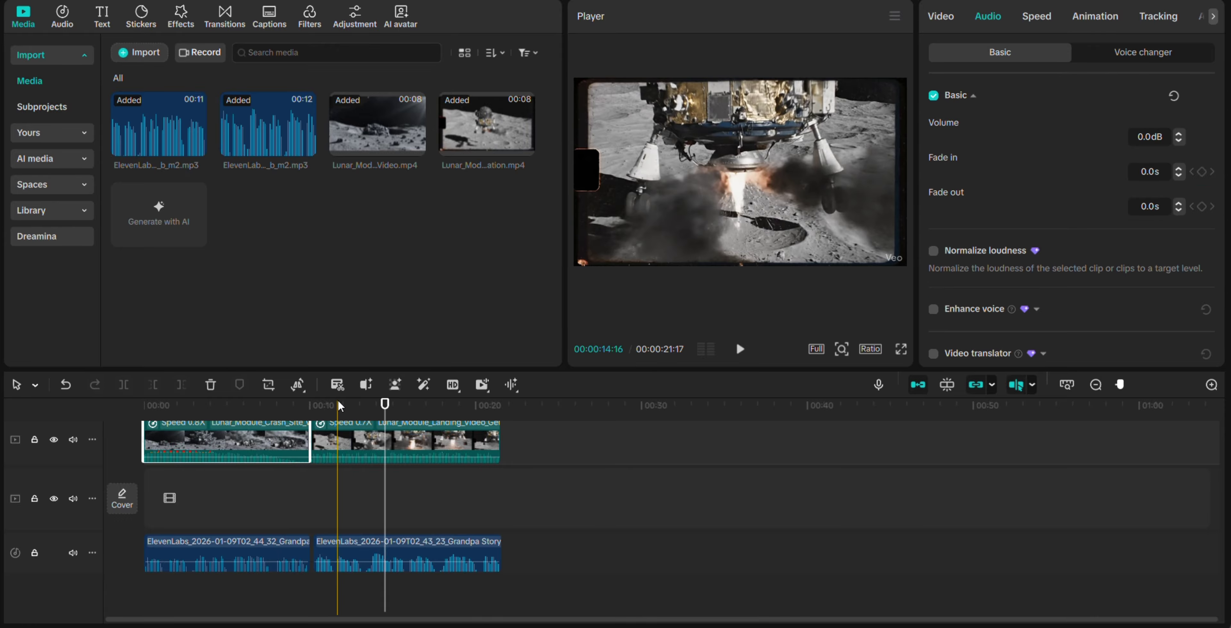
left_click_drag(1065, 138, 978, 138)
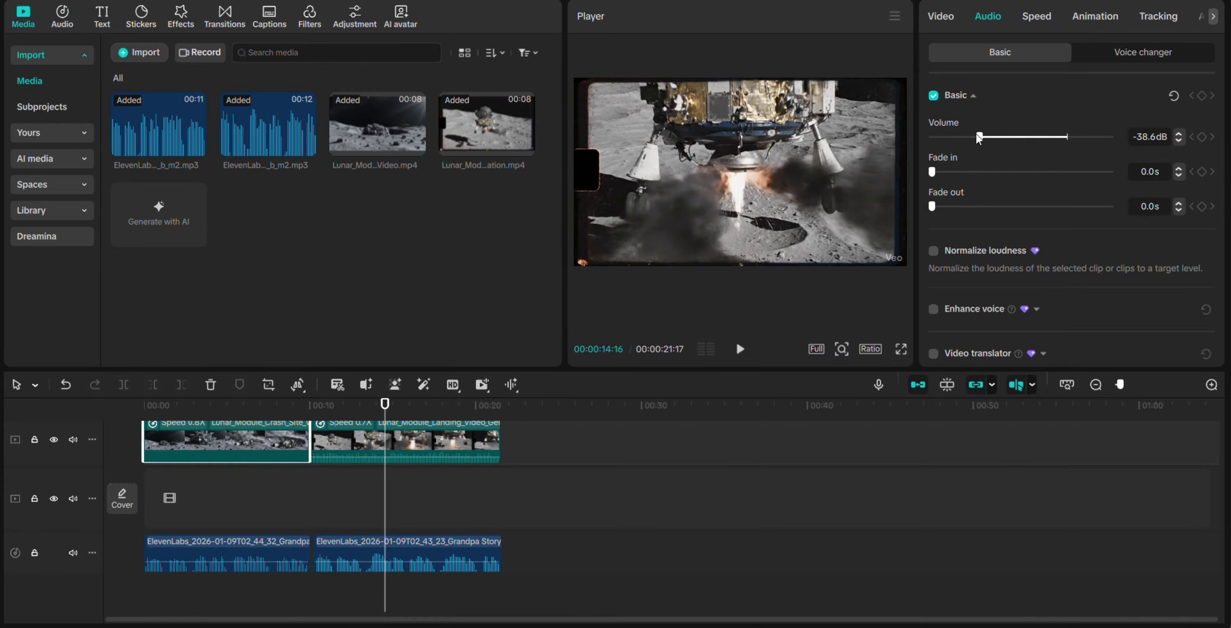
left_click(459, 457)
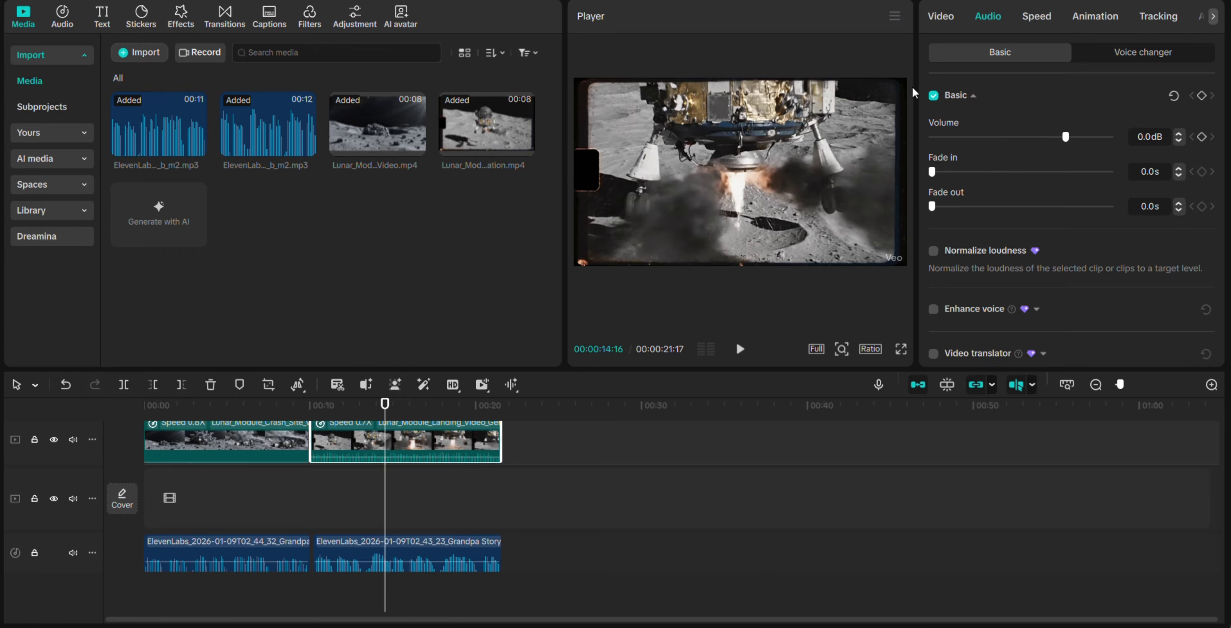
left_click_drag(1066, 138, 1008, 138)
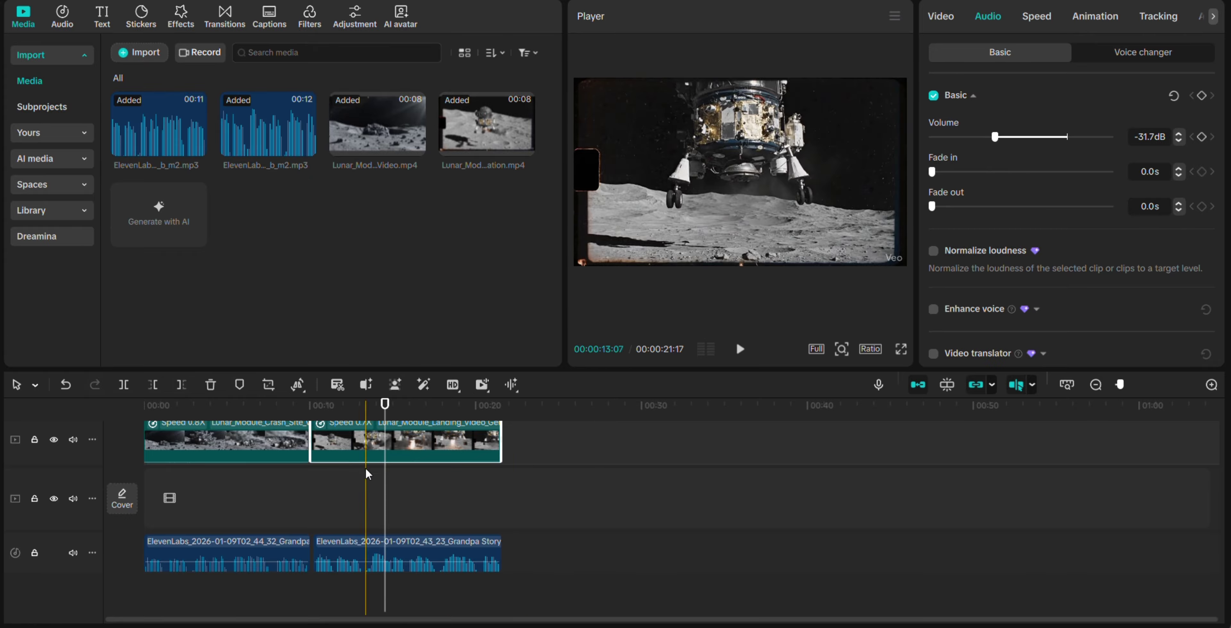
- Play the sequence from near the start to check the narration against the quieter video audio, stopping past 15 seconds
left_click(173, 483)
left_click(148, 483)
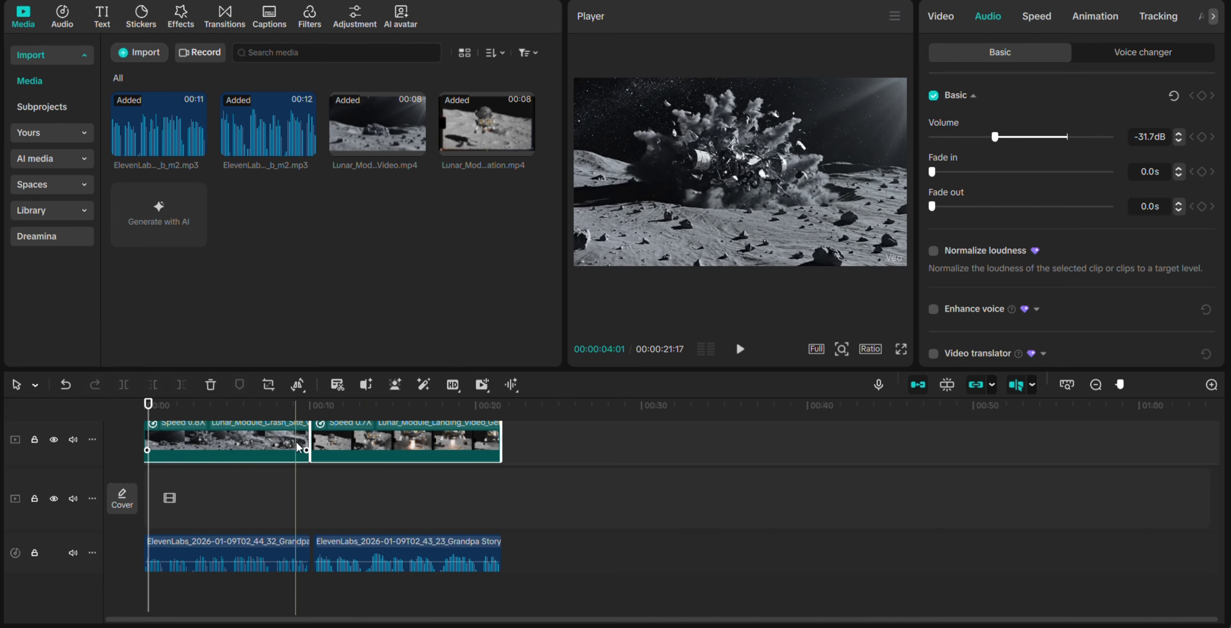
left_click(741, 352)
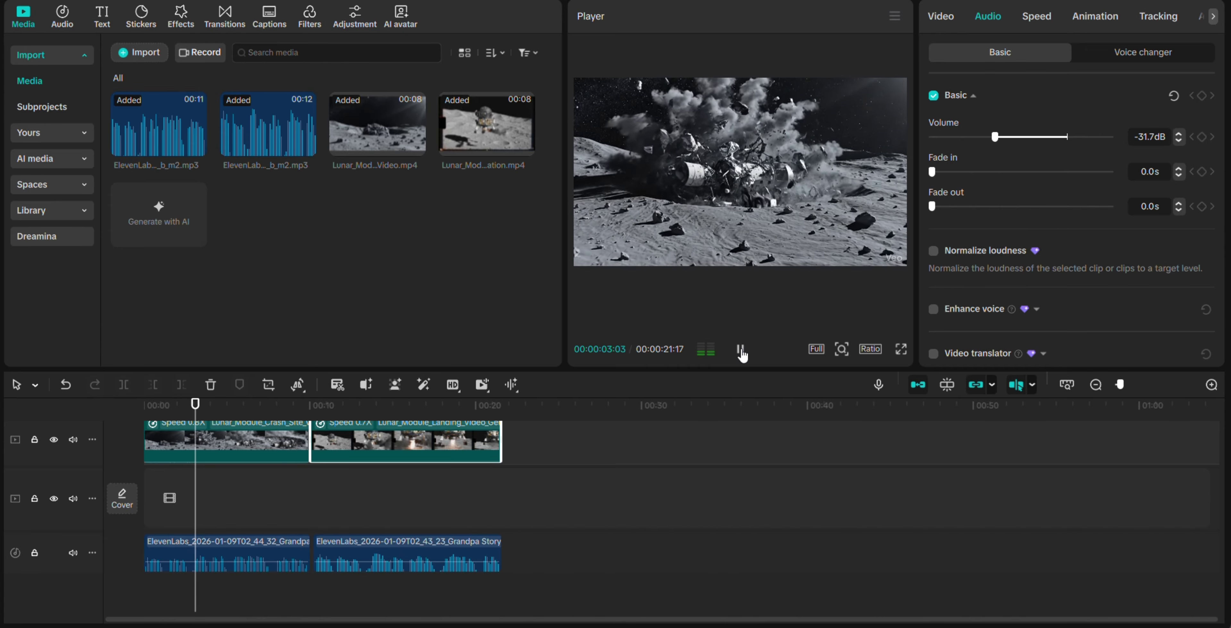
scroll(569, 507, "up", 2)
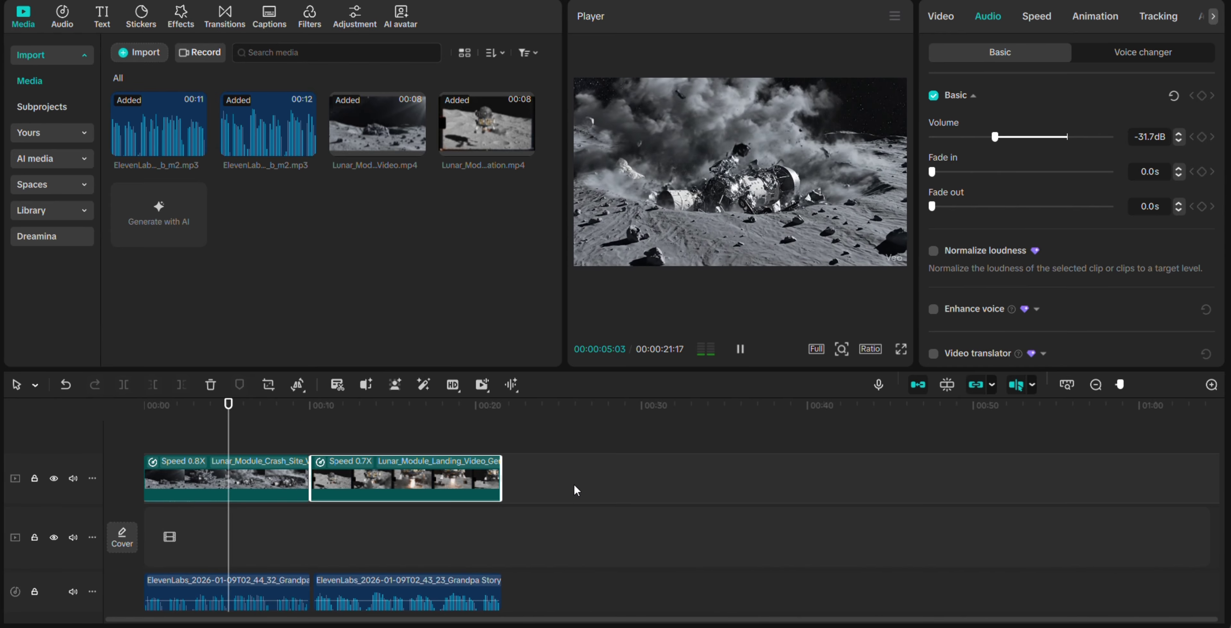
scroll(574, 488, "down", 1)
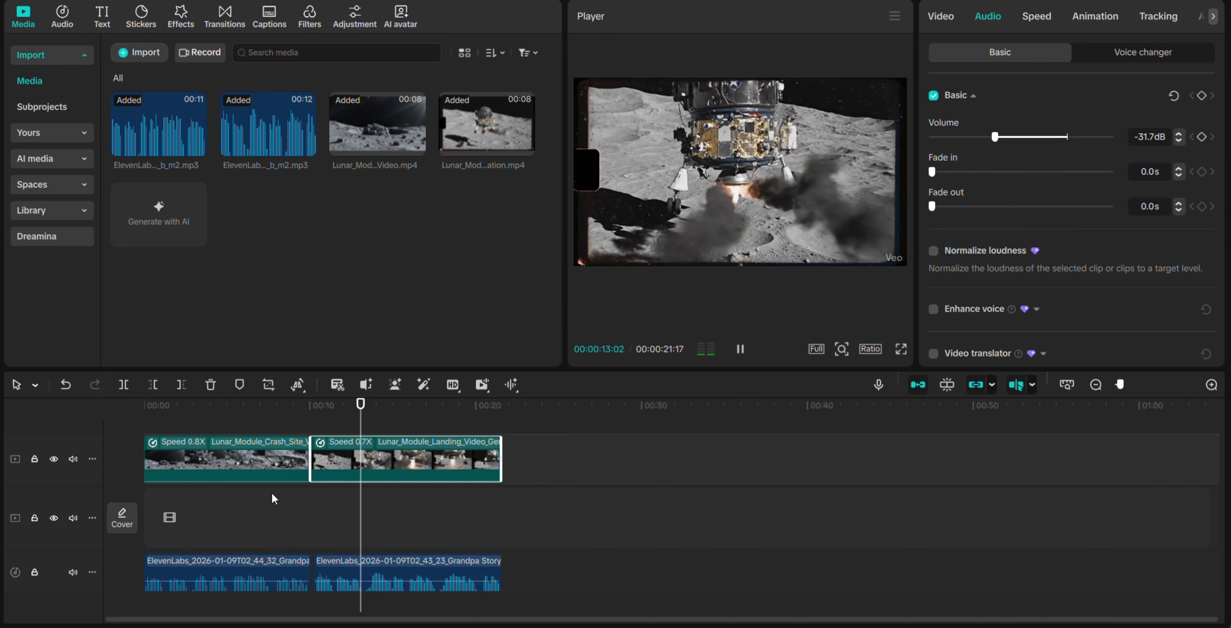
left_click(230, 468)
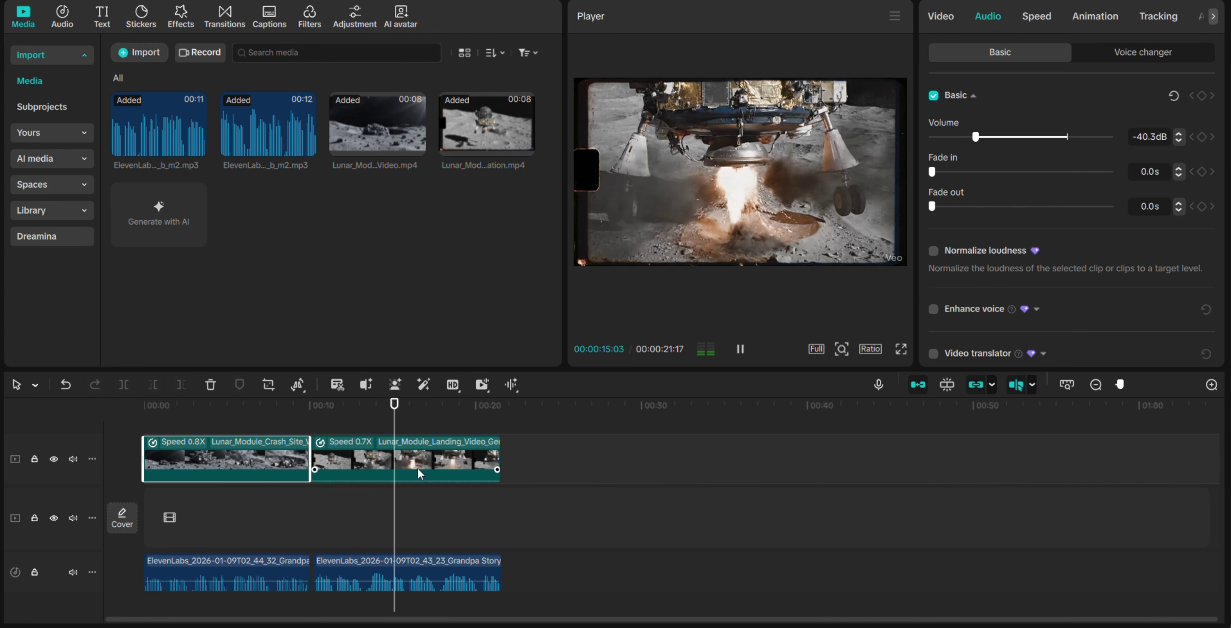
key("space")
- Place the landing video before the crash site video and reorder the two narrations so each sits under its matching video
left_click_drag(400, 466, 232, 519)
left_click_drag(208, 464, 396, 530)
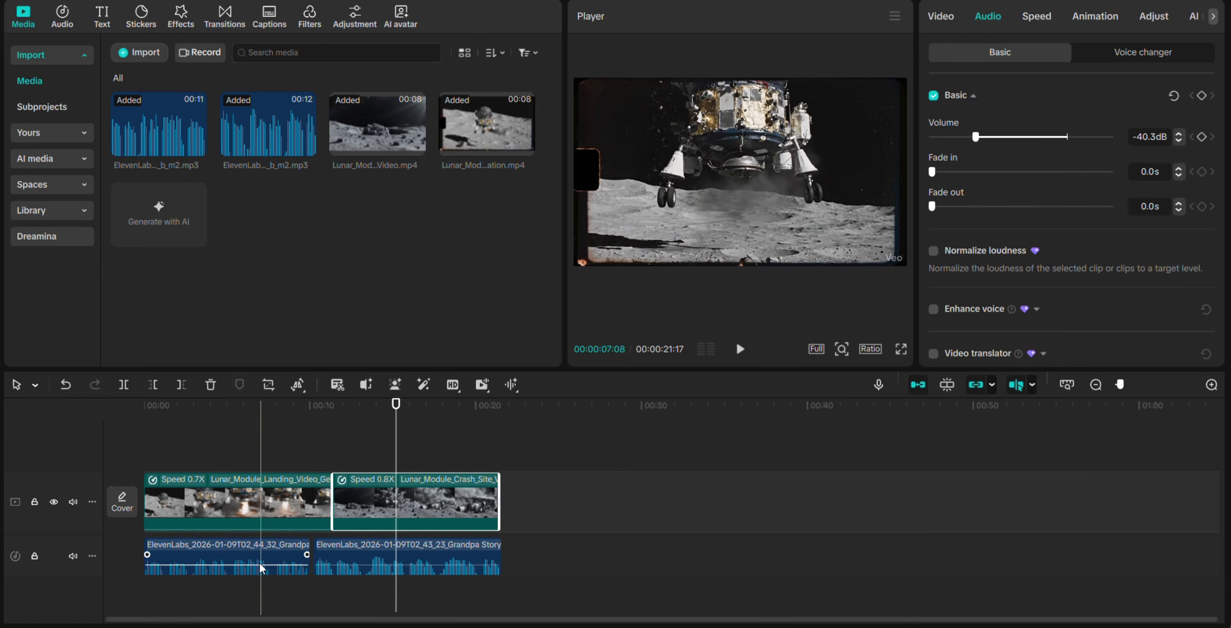
left_click_drag(270, 560, 608, 604)
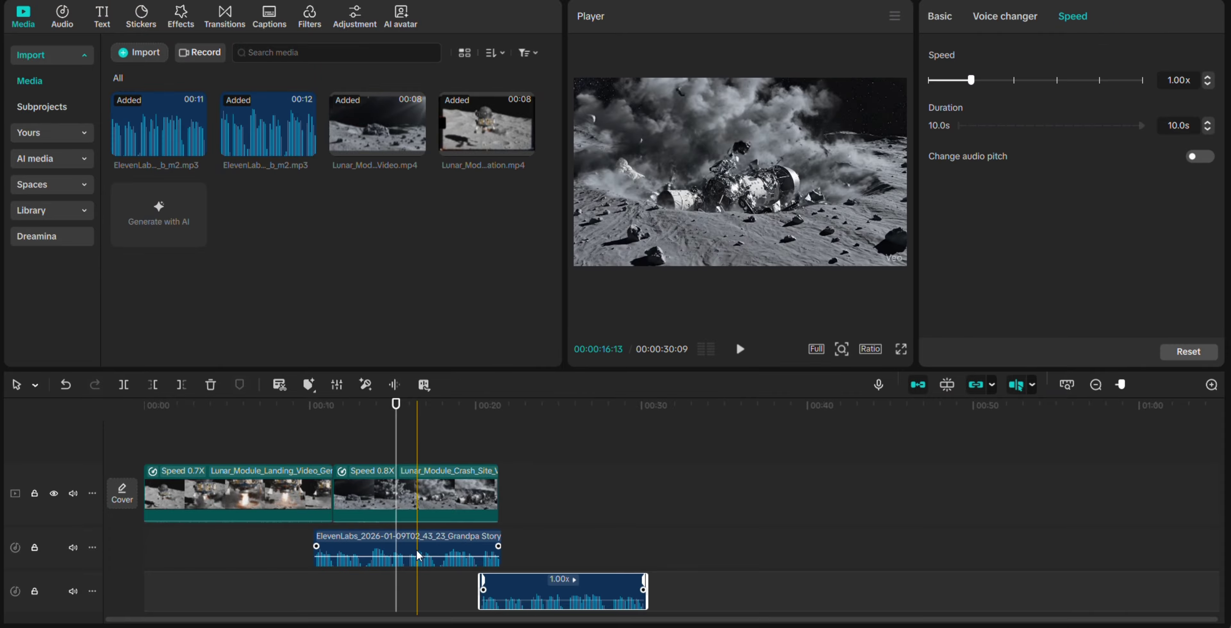
left_click_drag(424, 554, 254, 554)
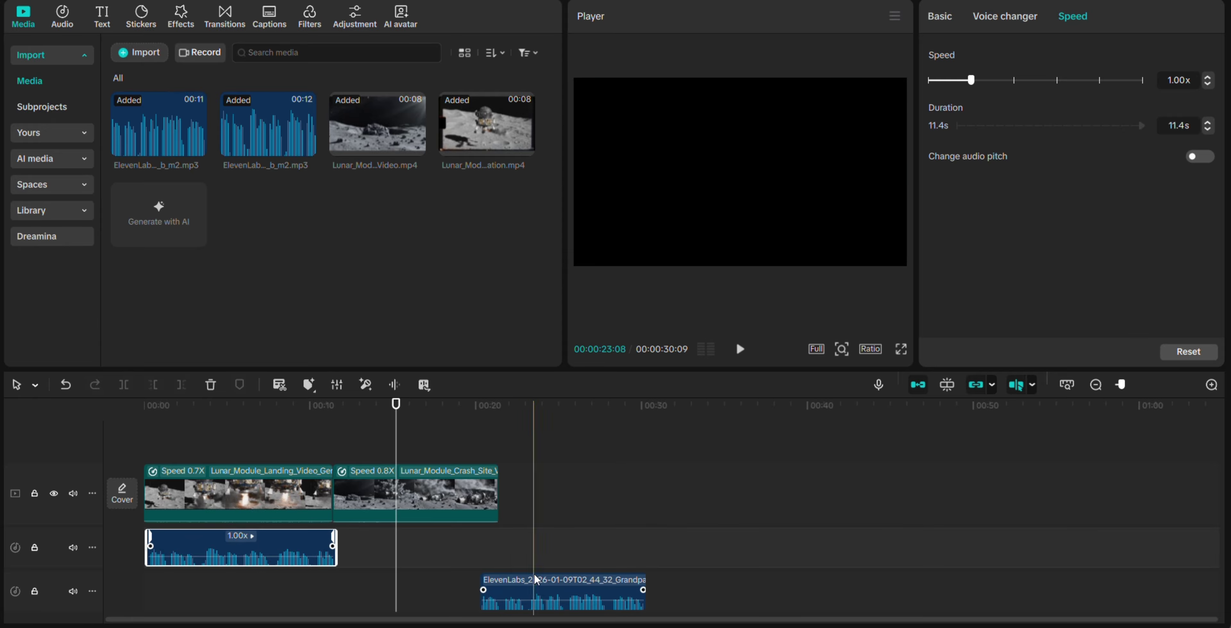
left_click_drag(544, 587, 400, 536)
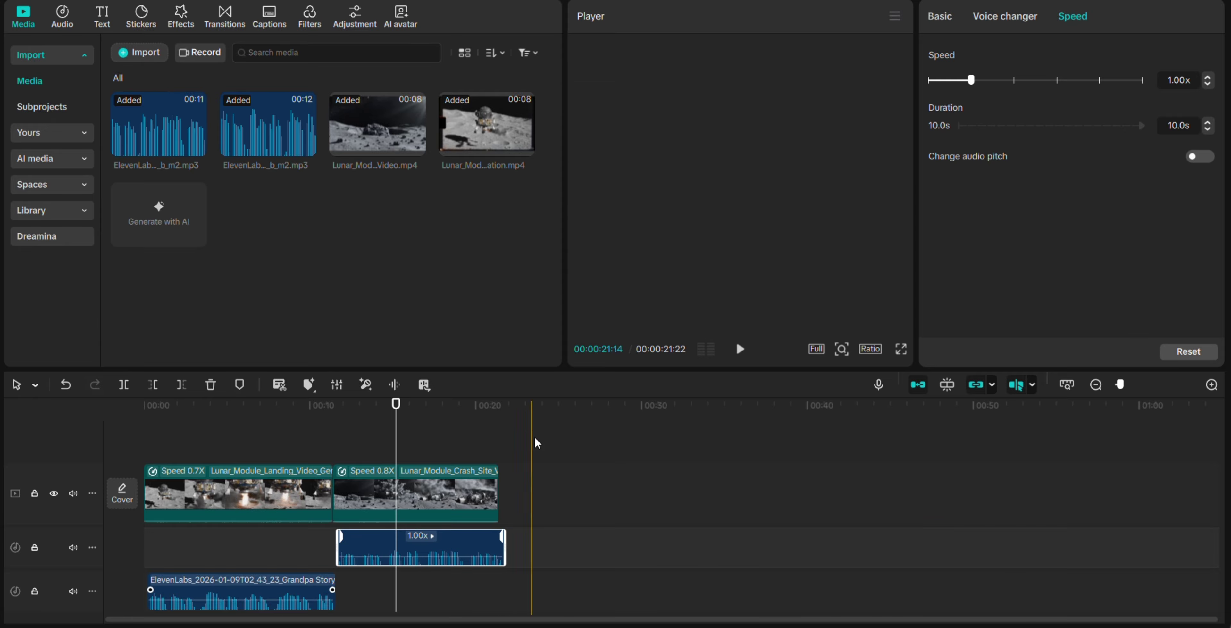
- Play the reordered sequence from the start, partly in full screen, into the crash site scene, and stop past 13 seconds
left_click(139, 446)
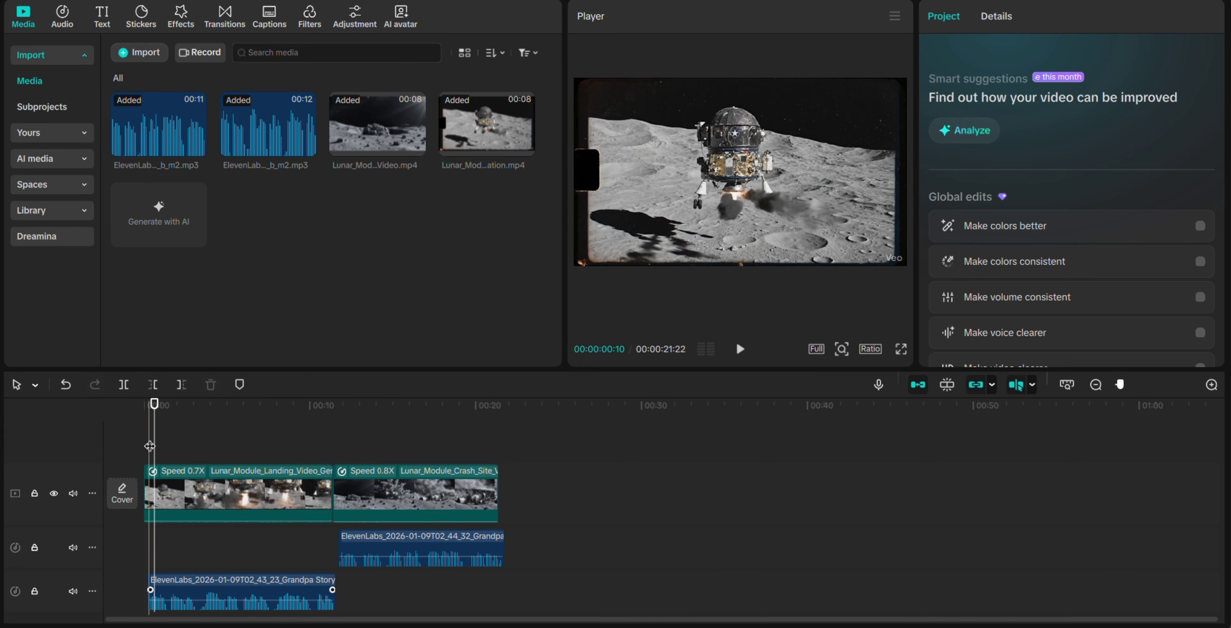
left_click(401, 430)
key("space")
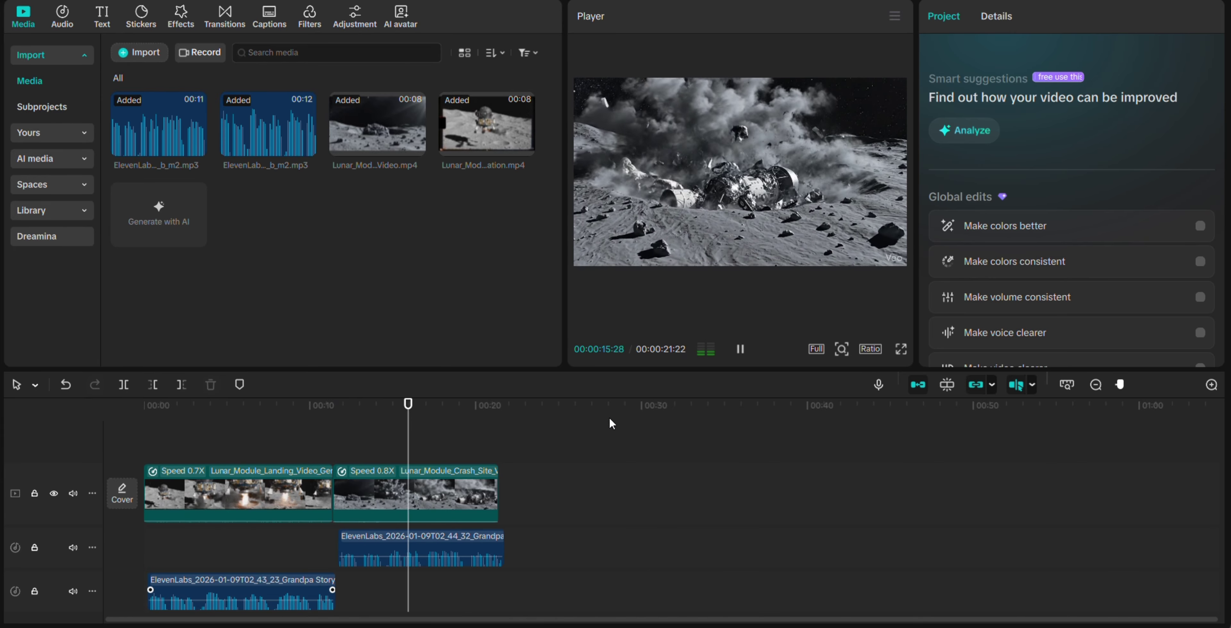
key("space")
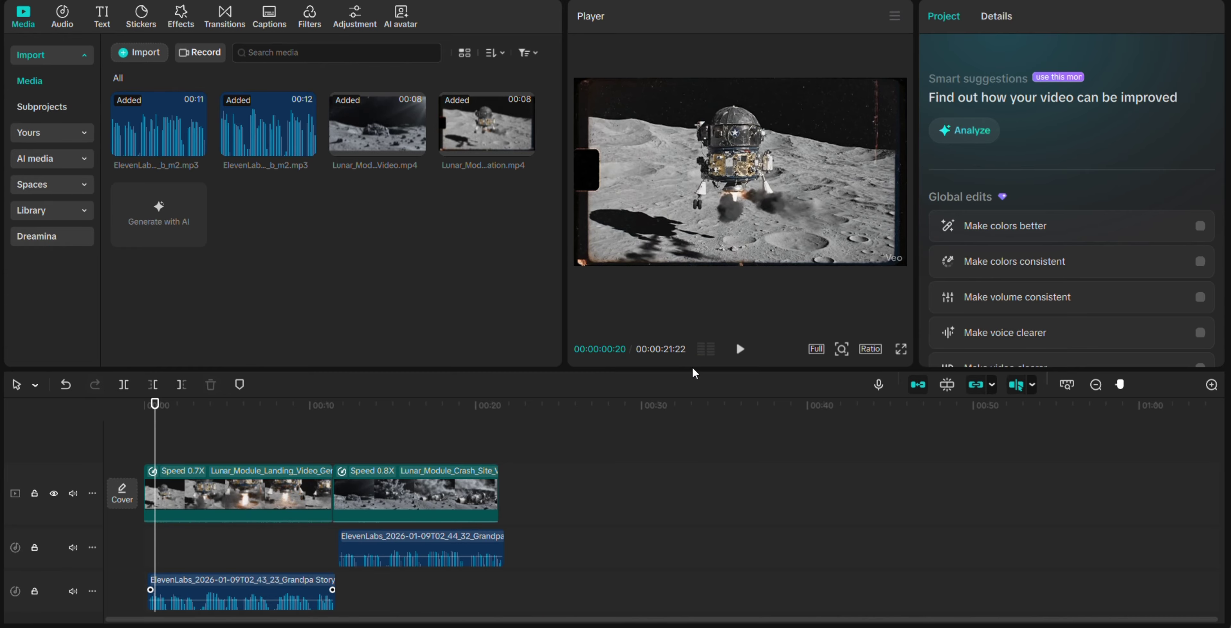
left_click(737, 349)
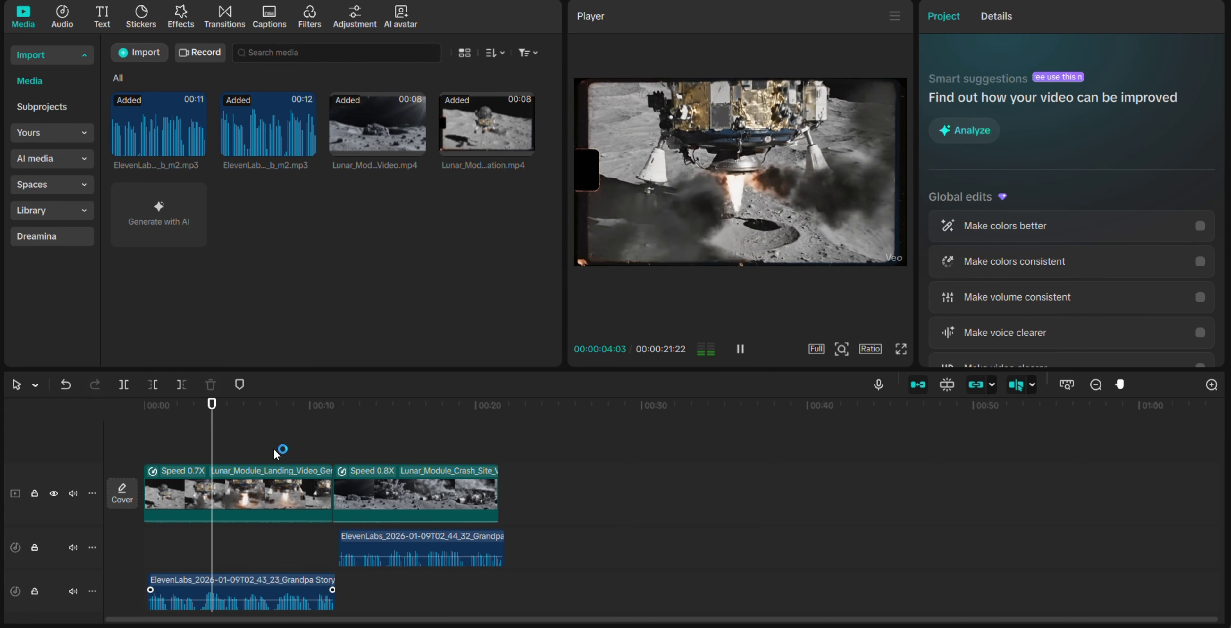
left_click(901, 349)
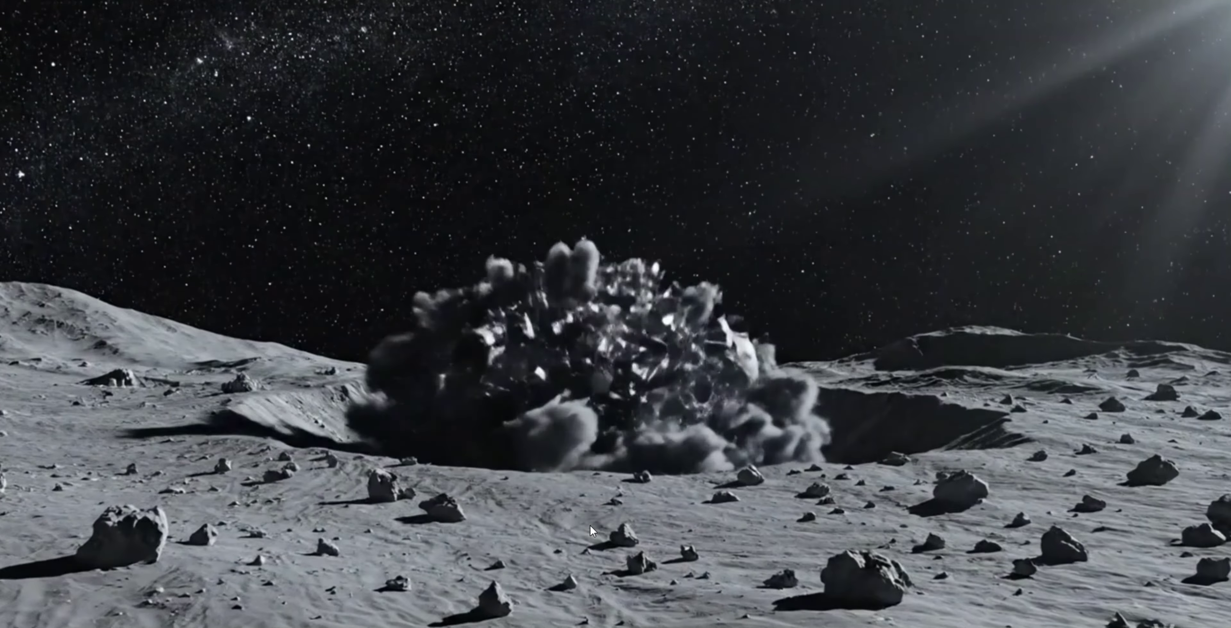
key("Escape")
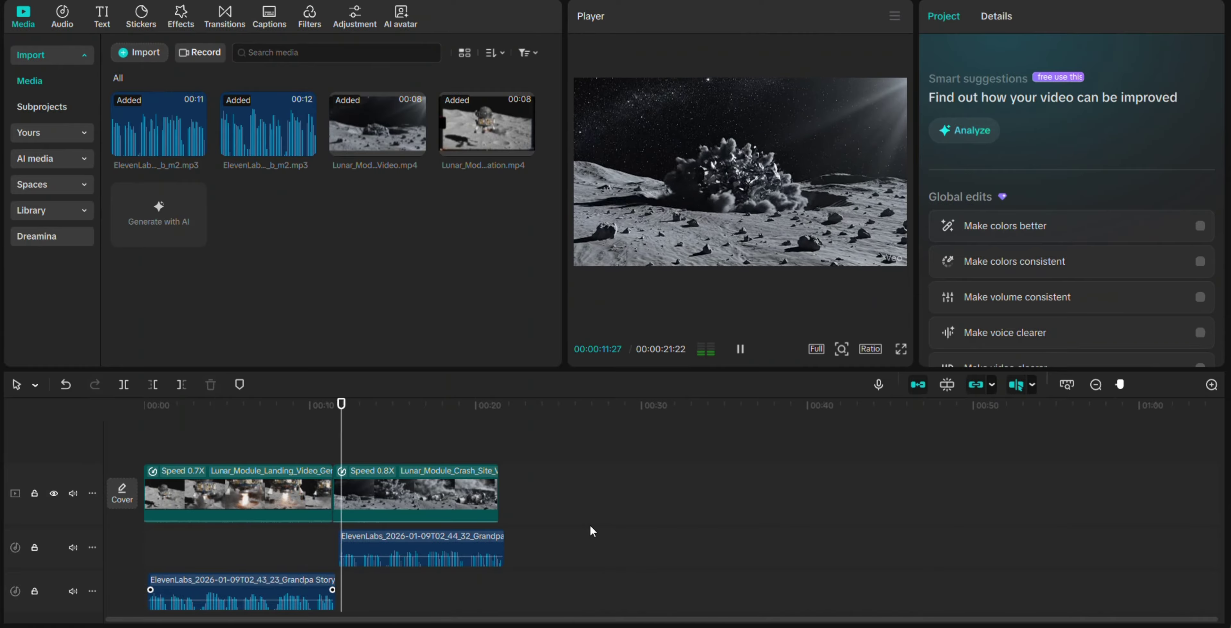
left_click(738, 351)
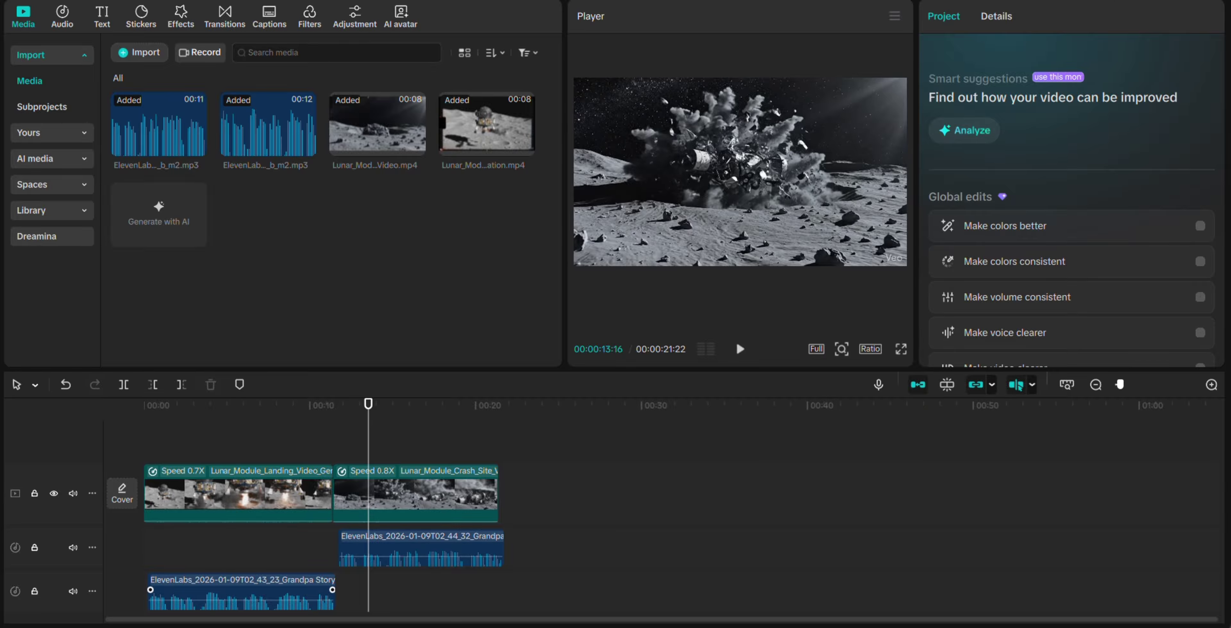
- Open the export settings to view the video options and close them without exporting
key("ctrl+e")
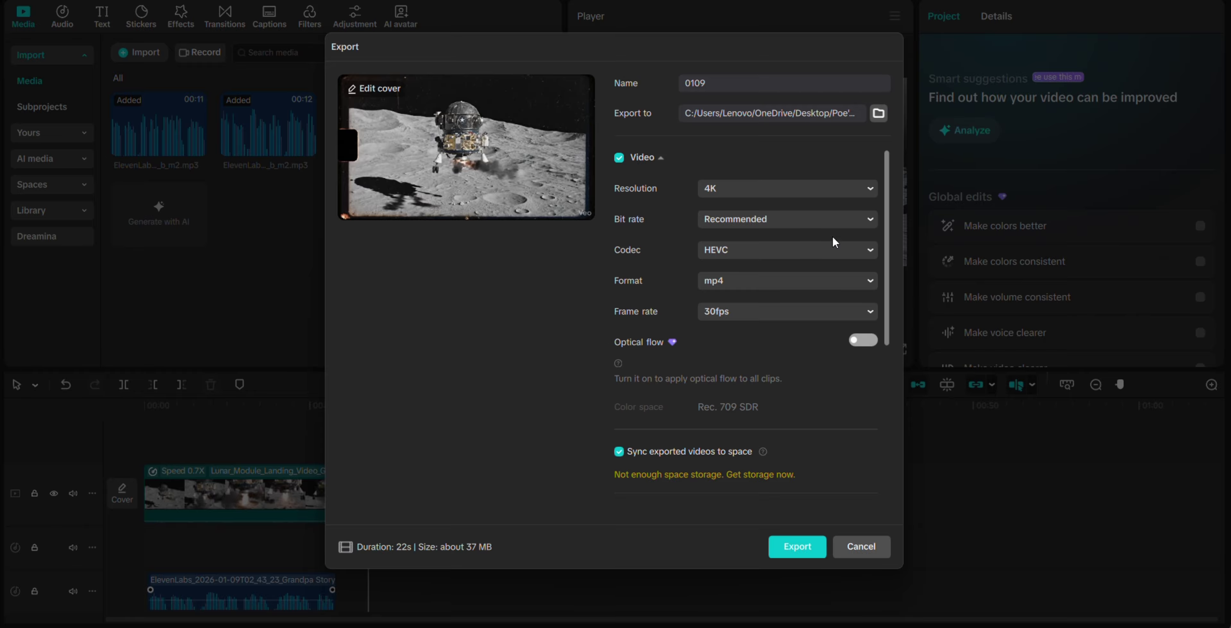
left_click(867, 550)
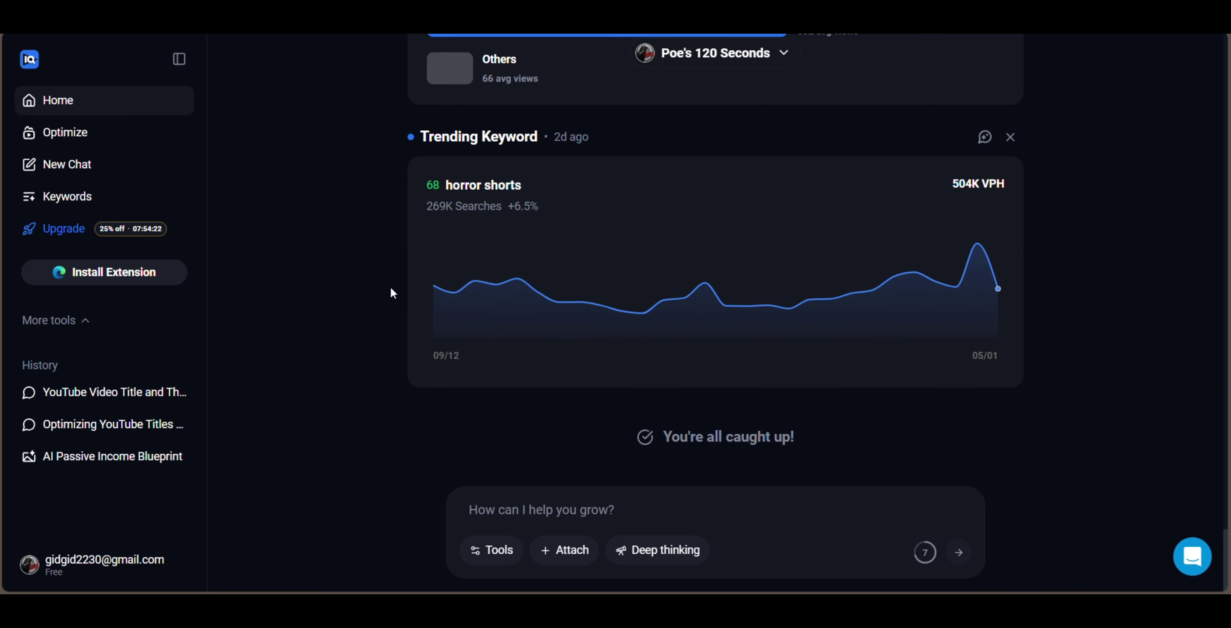
scroll(395, 295, "up", 3)
scroll(396, 299, "down", 3)
mouse_move(643, 258)
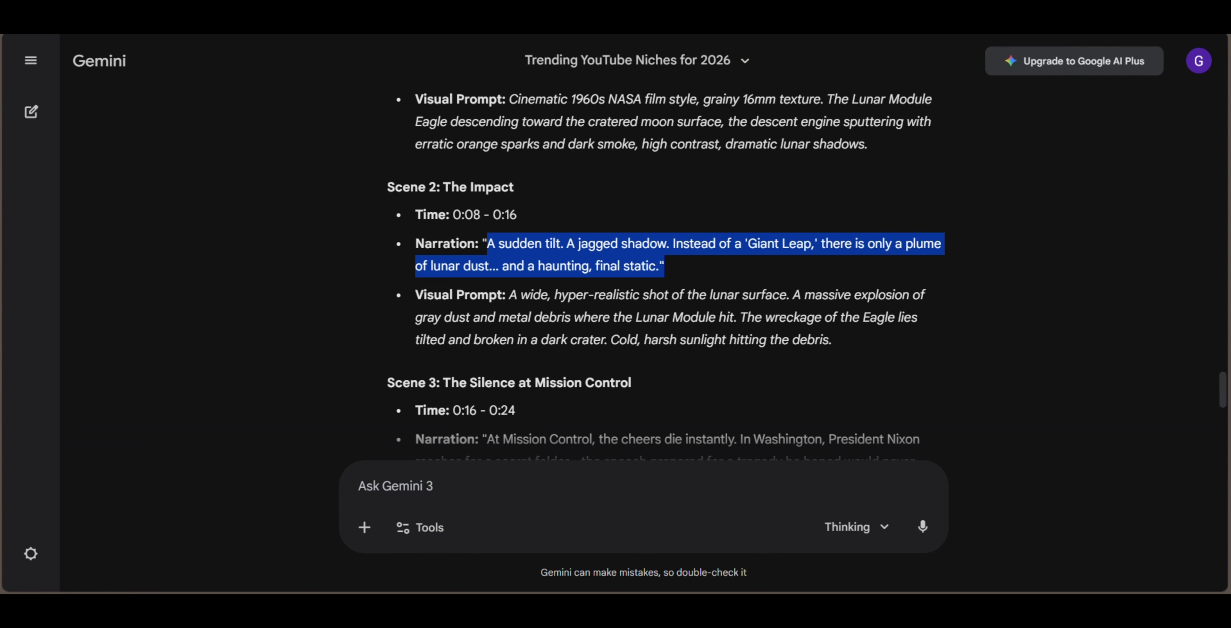
- Review the moon landing storyboard's scenes in the Gemini chat, back to the prompt that requested the scene scripts
scroll(577, 267, "up", 8)
scroll(568, 246, "down", 5)
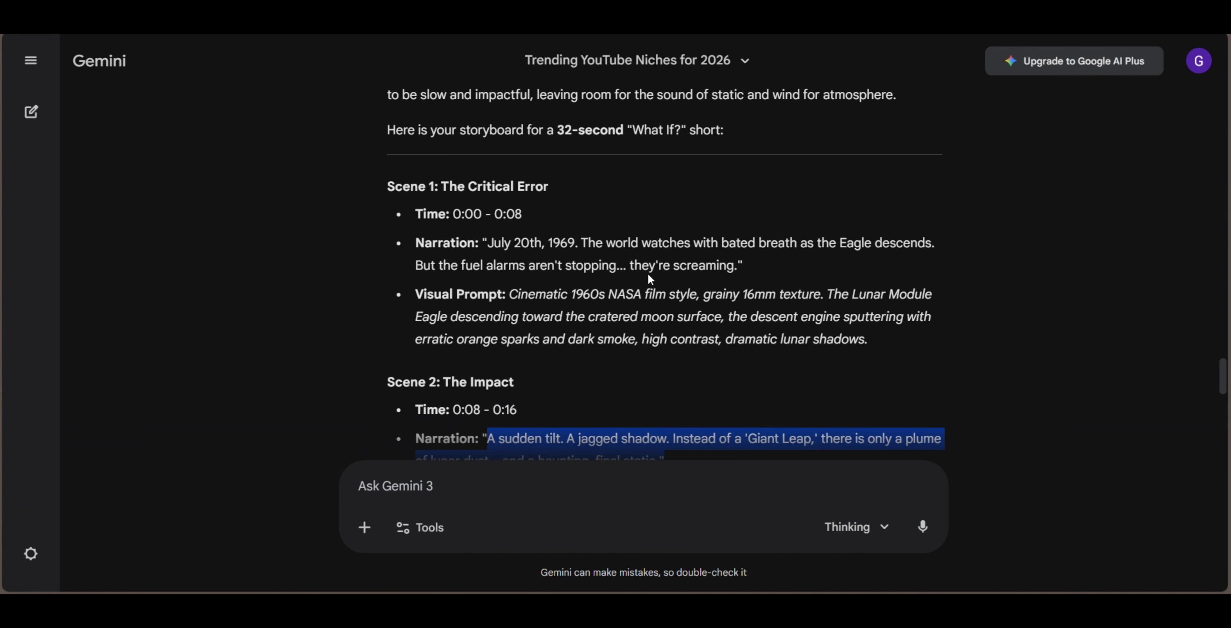
scroll(459, 182, "up", 3)
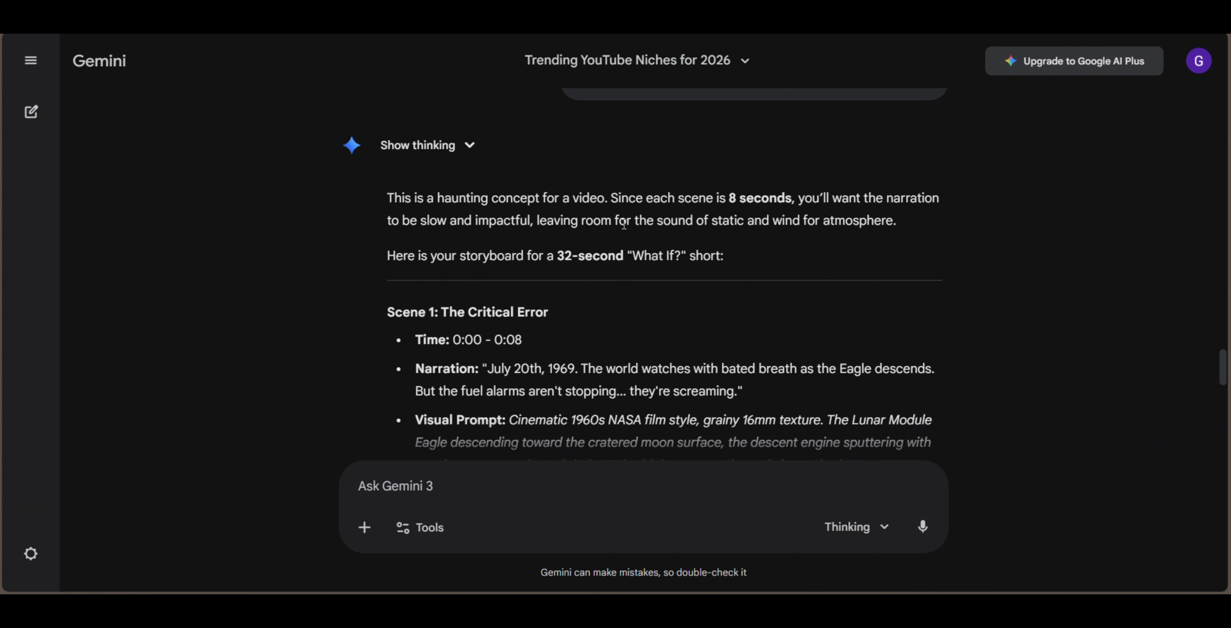
scroll(556, 237, "up", 5)
scroll(552, 254, "down", 3)
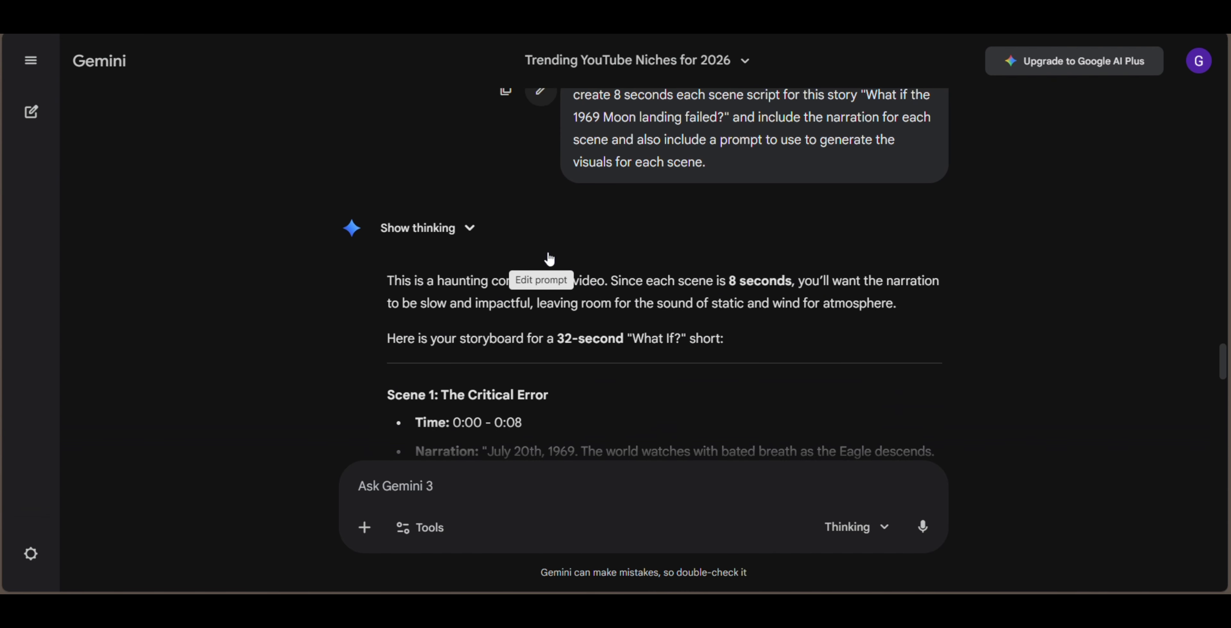
scroll(733, 285, "up", 8)
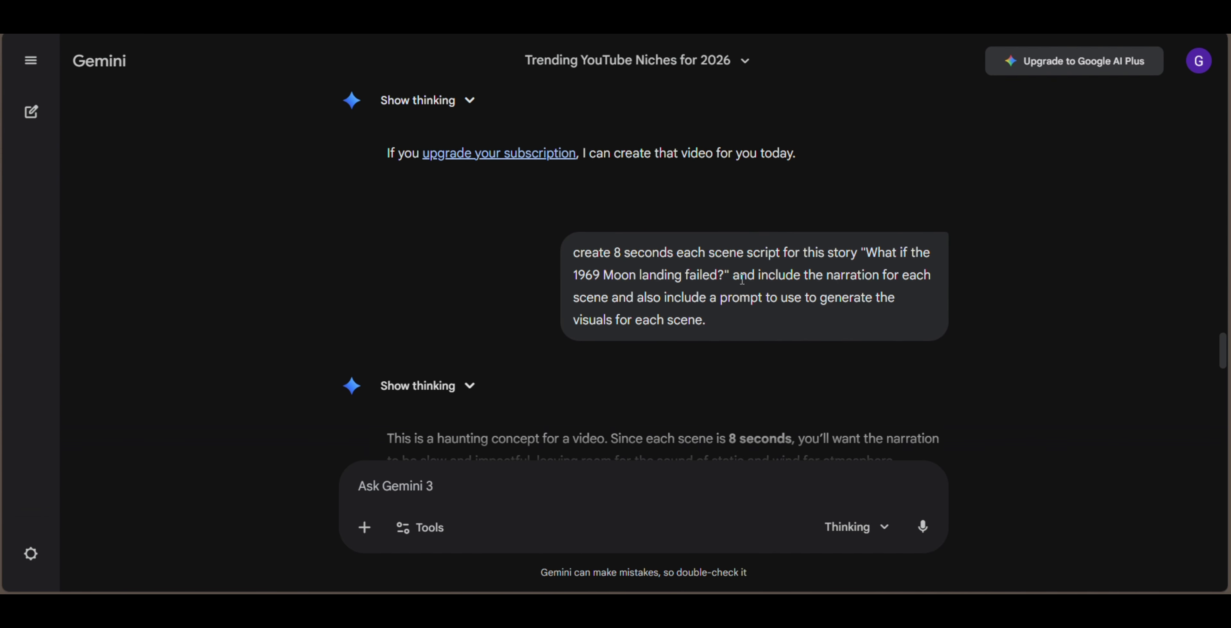
scroll(579, 249, "up", 3)
scroll(665, 294, "down", 10)
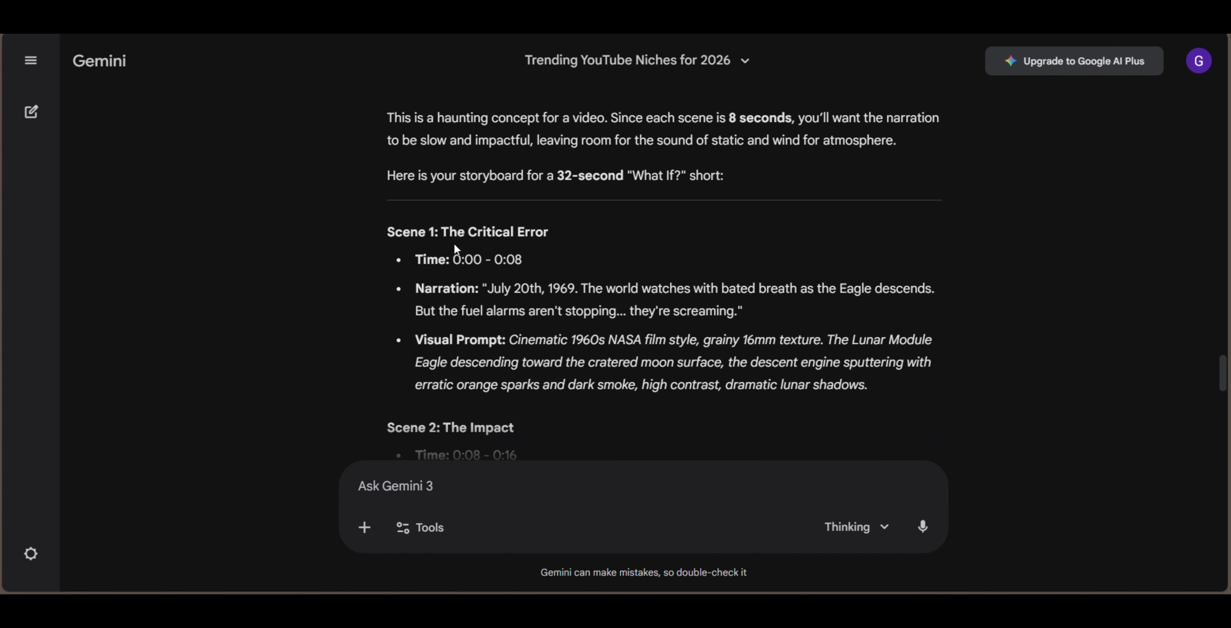
scroll(583, 249, "up", 2)
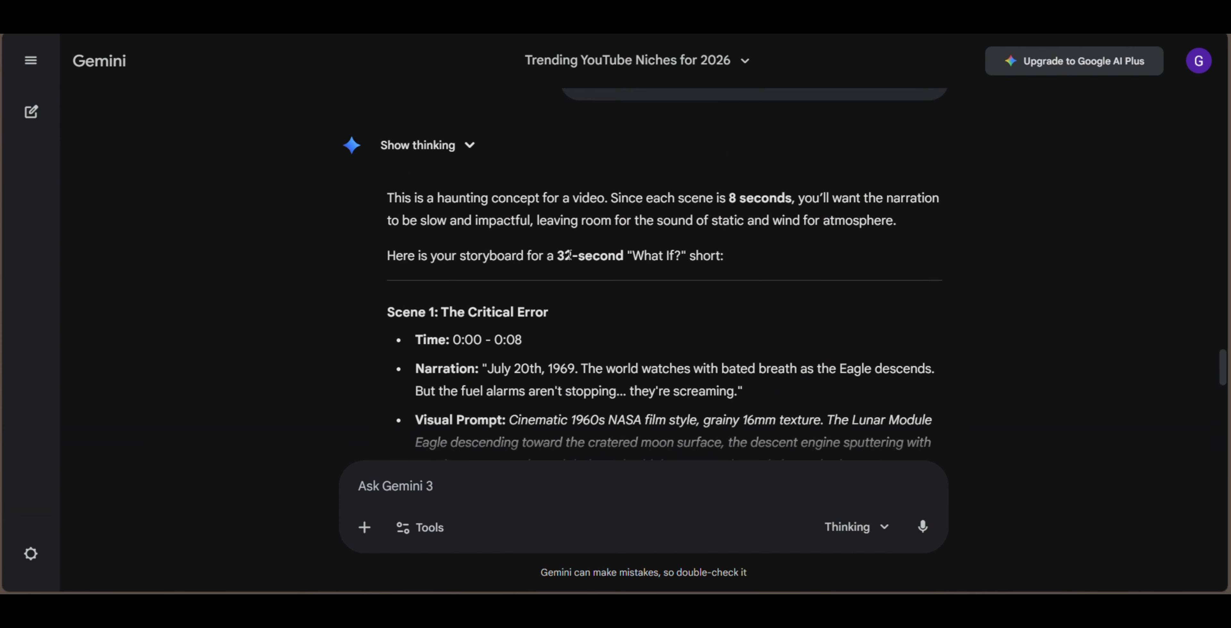
scroll(747, 205, "up", 3)
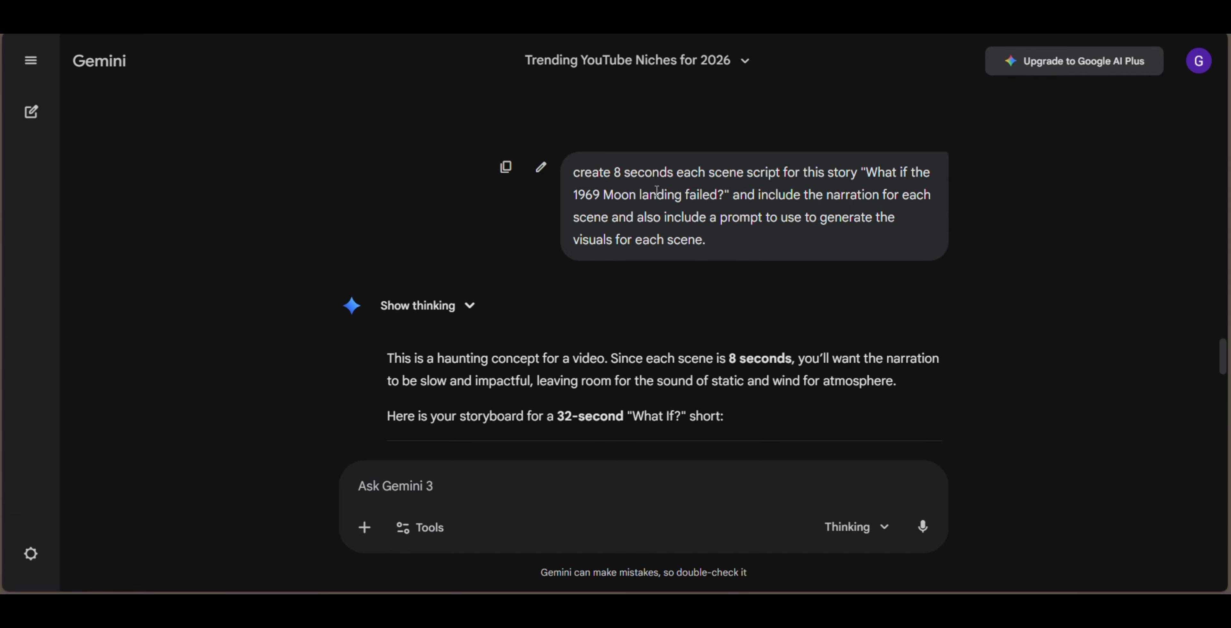
- Copy the story title "What if the 1969 Moon landing failed?" from the Gemini prompt and switch to vidIQ
left_click_drag(868, 170, 724, 197)
key("ctrl+c")
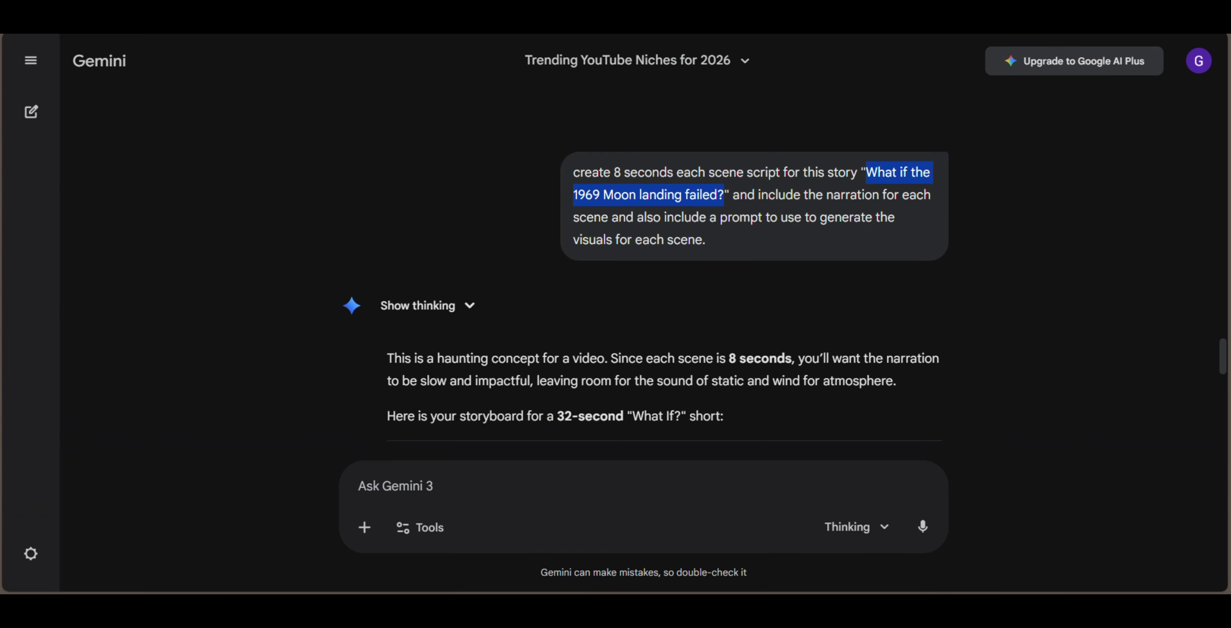
key("alt+Tab")
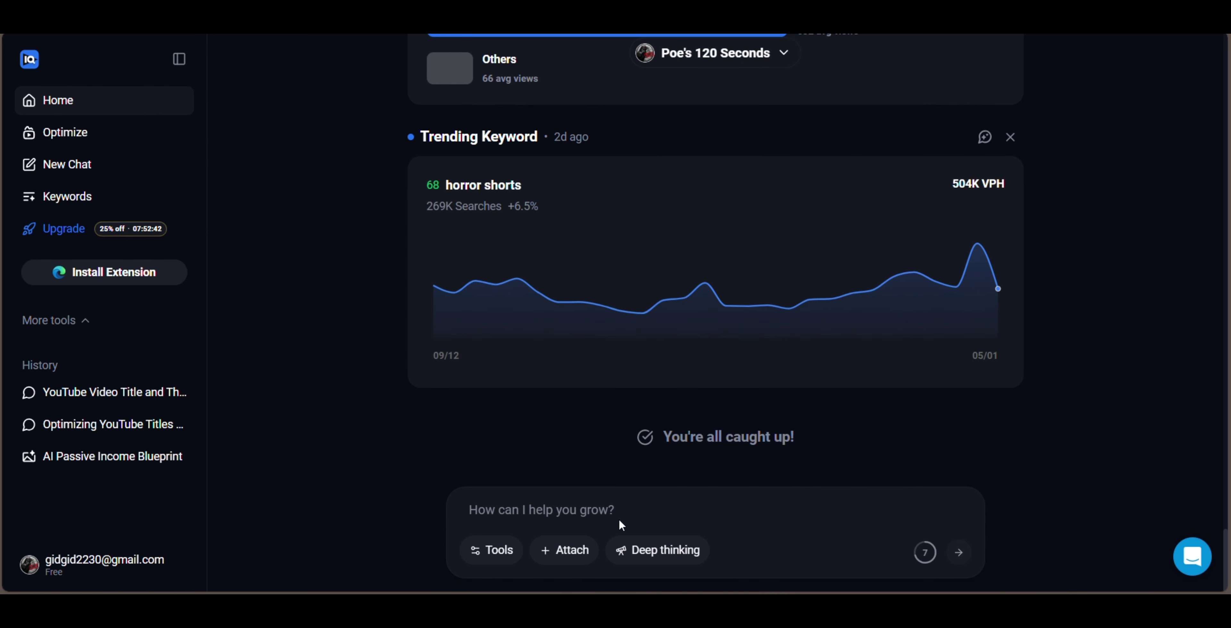
- Send the assistant "give me a good title and description for my new video on What if the 1969 Moon landing failed?"
left_click(621, 511)
type("give me a good title and description for m new video on")
key("ctrl+v")
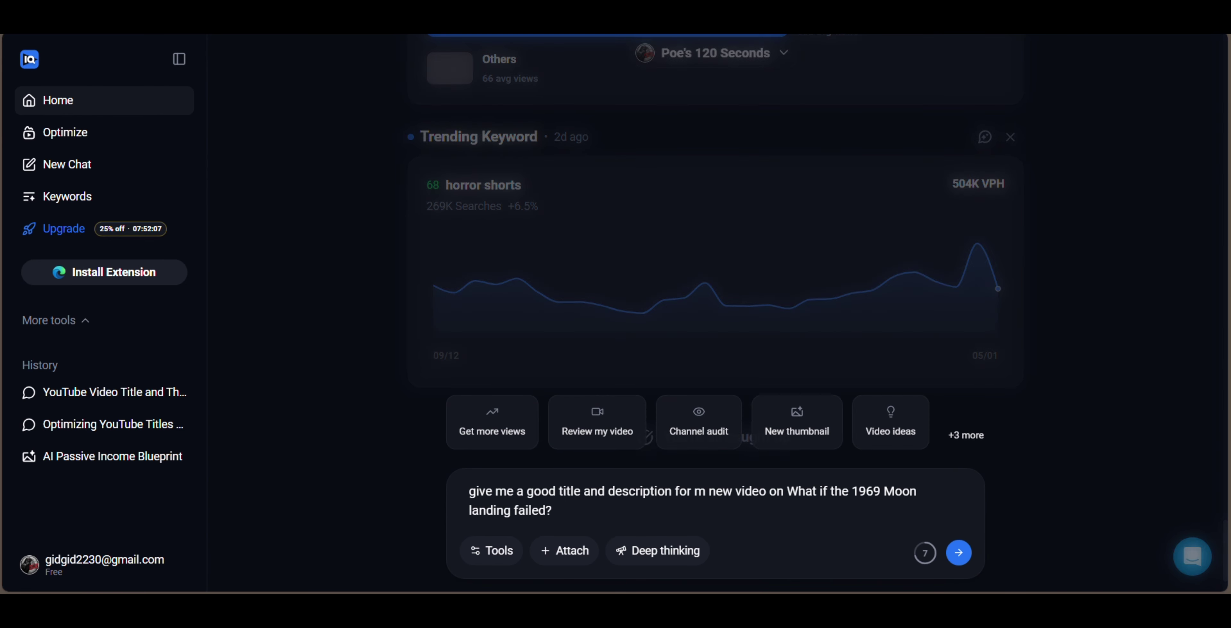
scroll(501, 493, "down", 1)
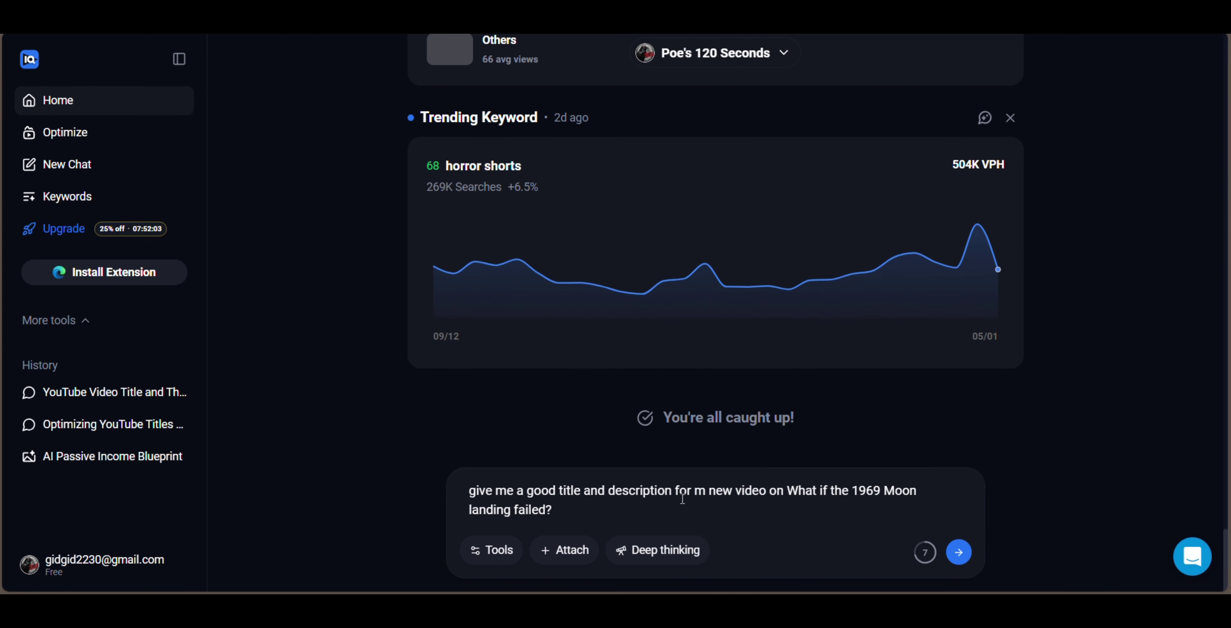
left_click(704, 490)
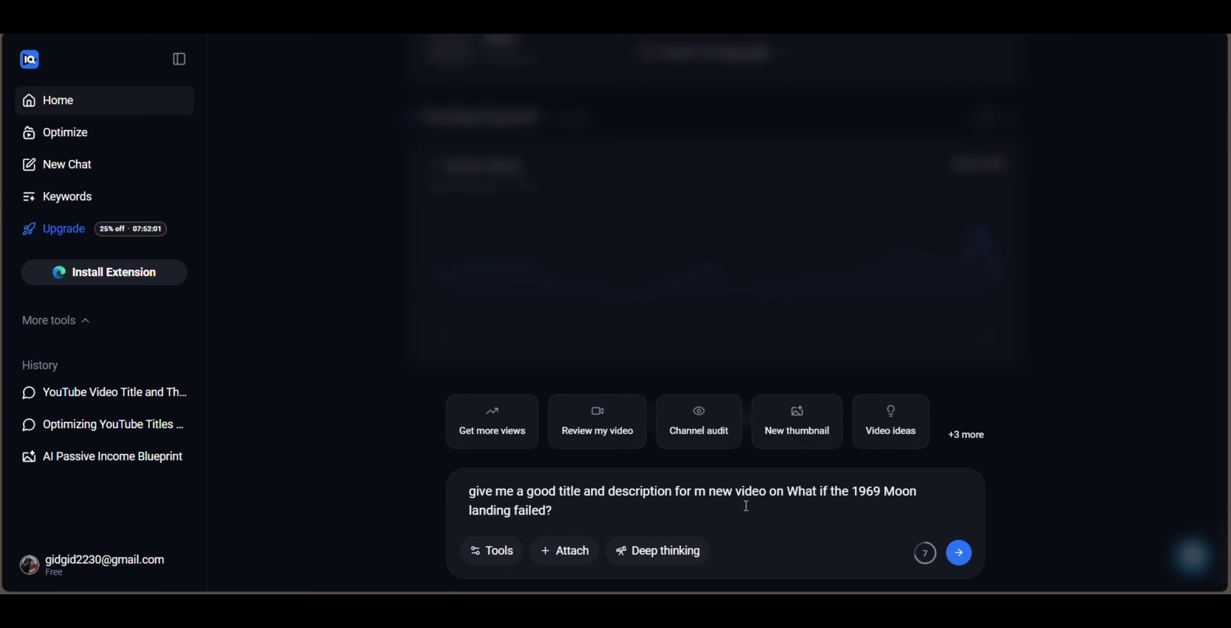
type("y")
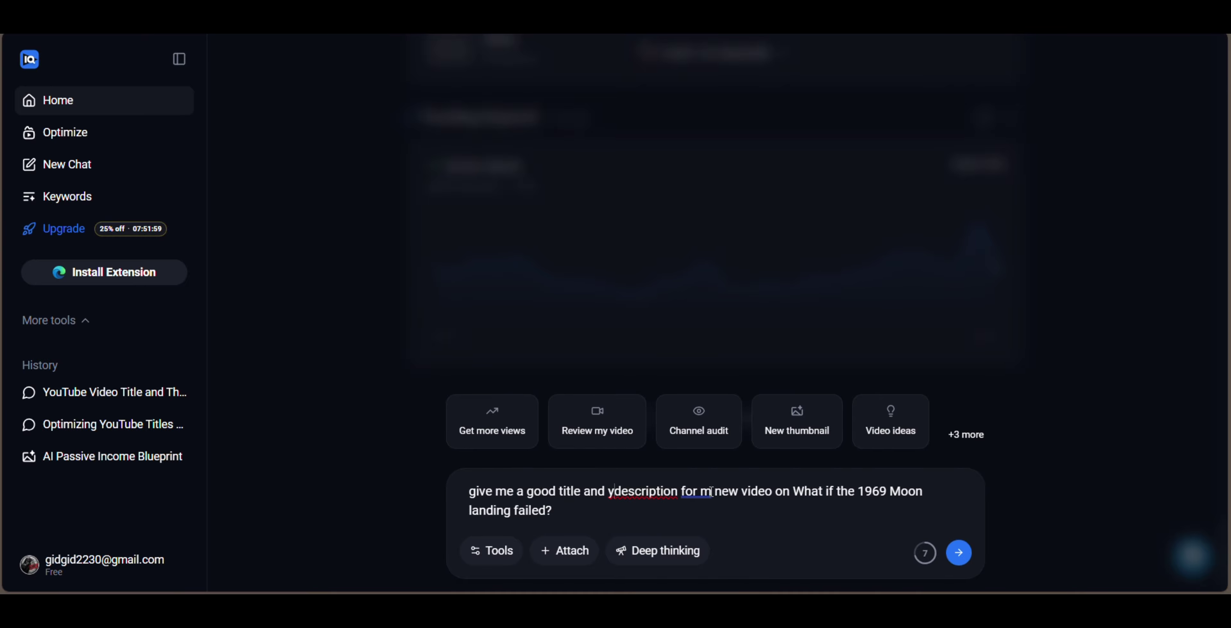
key("BackSpace")
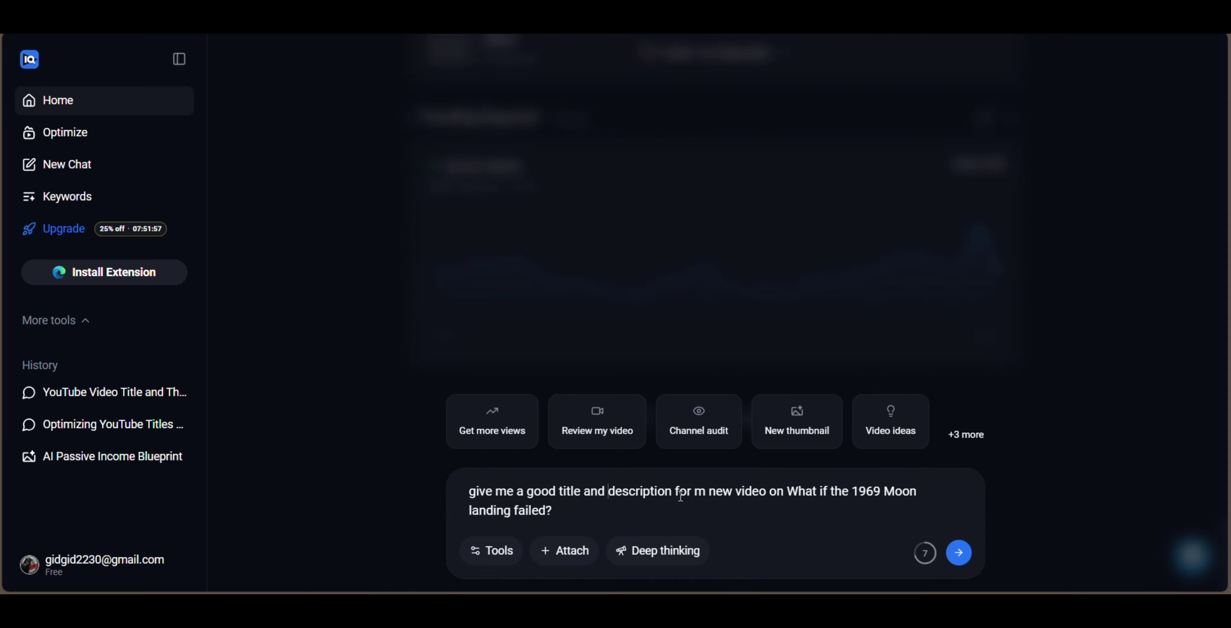
left_click(707, 490)
type("y")
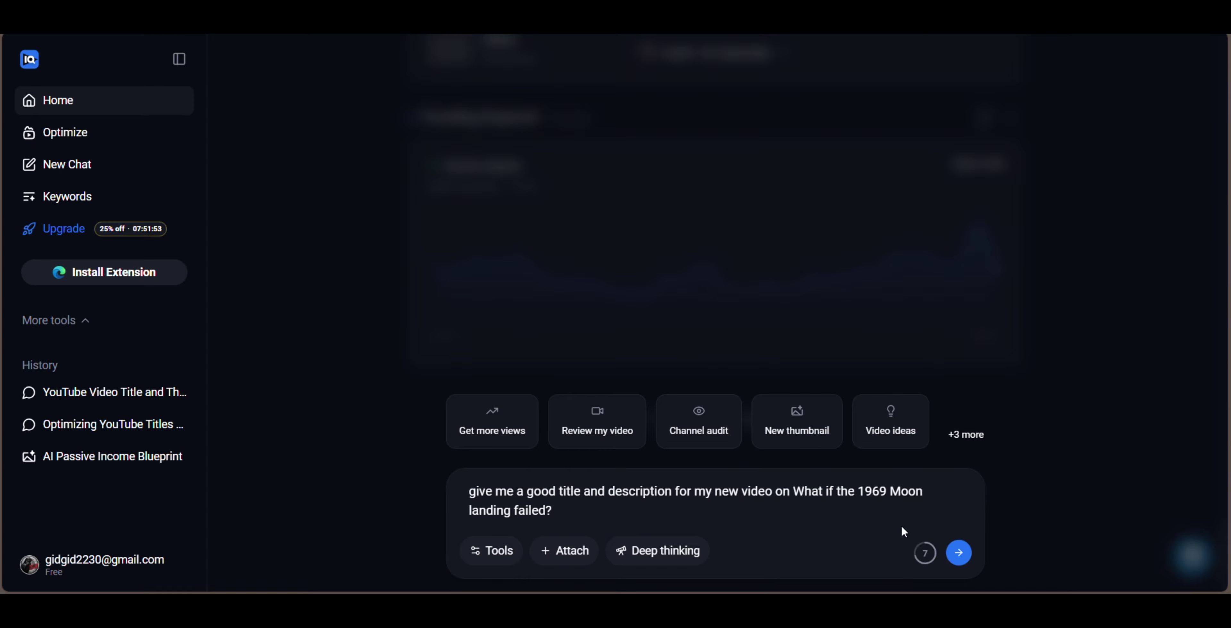
left_click(958, 553)
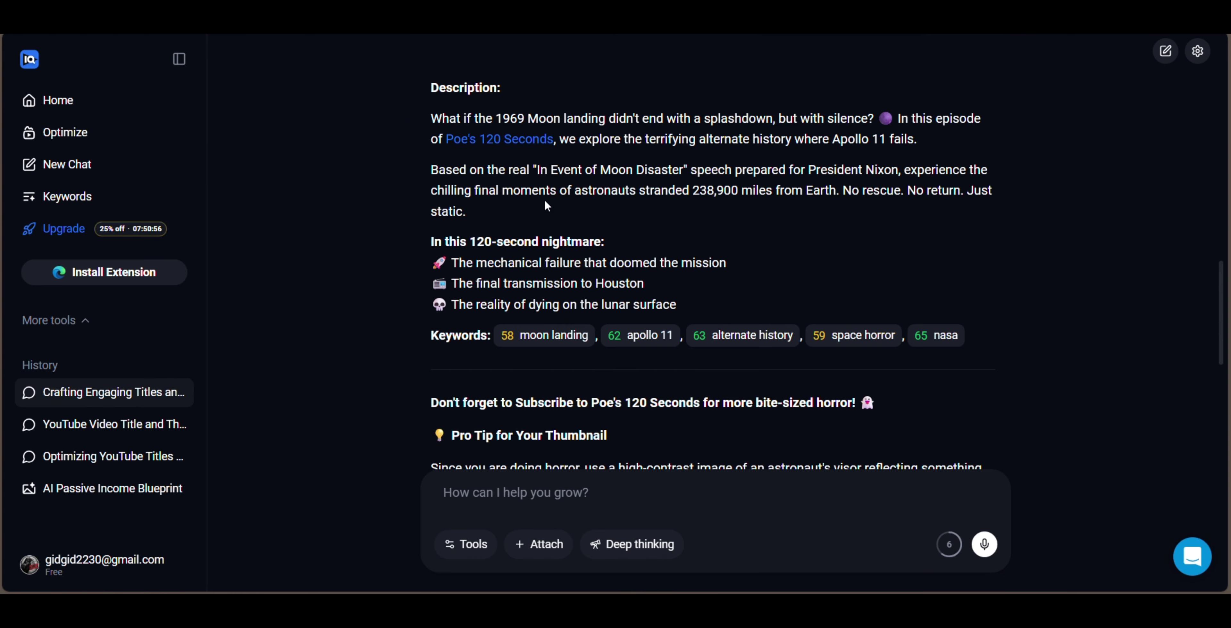
- Examine the recommended titles and optimized description, highlighting the channel name and the title "The Lost Apollo 11 Tapes | 1969"
scroll(545, 271, "up", 6)
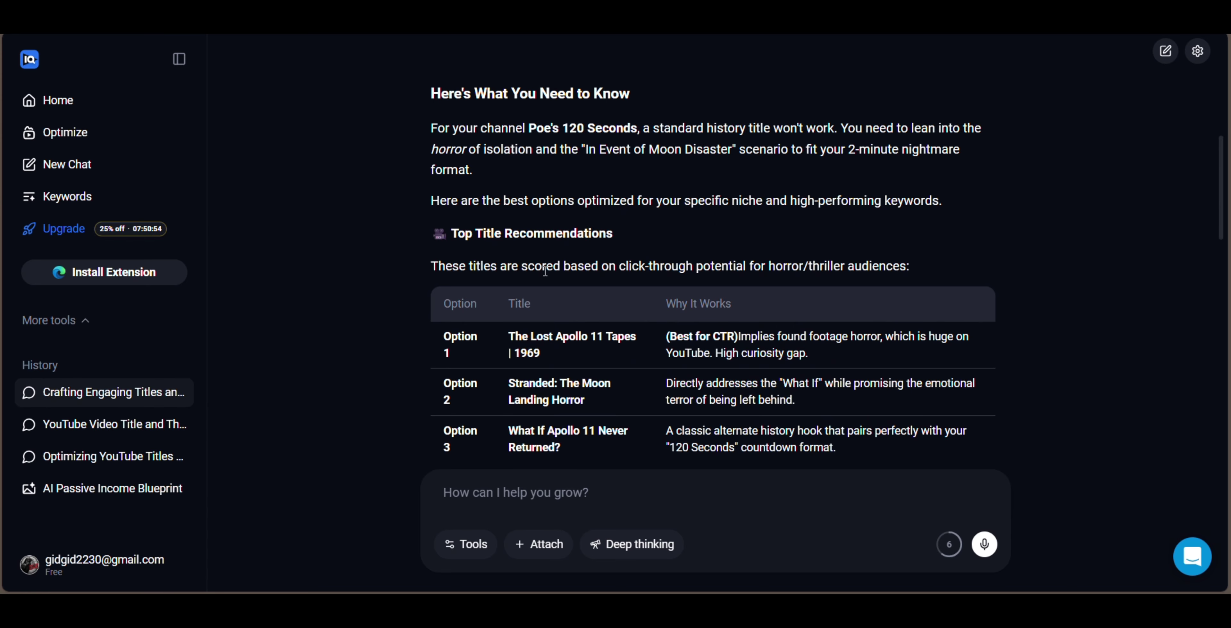
scroll(546, 270, "up", 2)
scroll(473, 228, "down", 4)
scroll(536, 176, "up", 2)
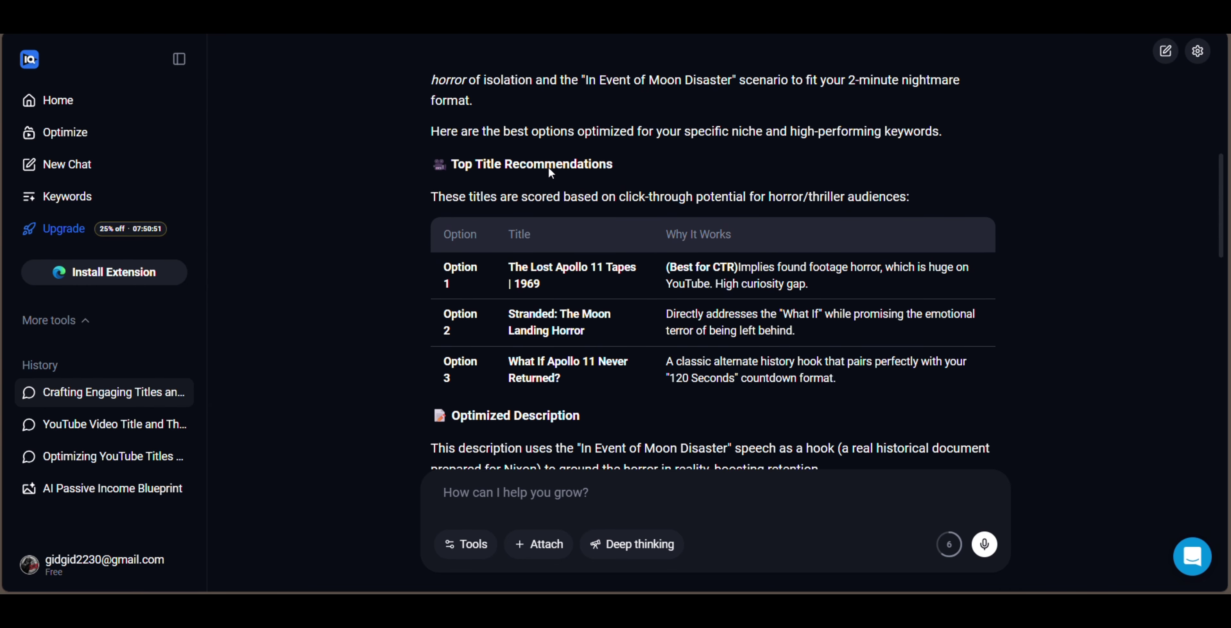
left_click_drag(531, 125, 644, 130)
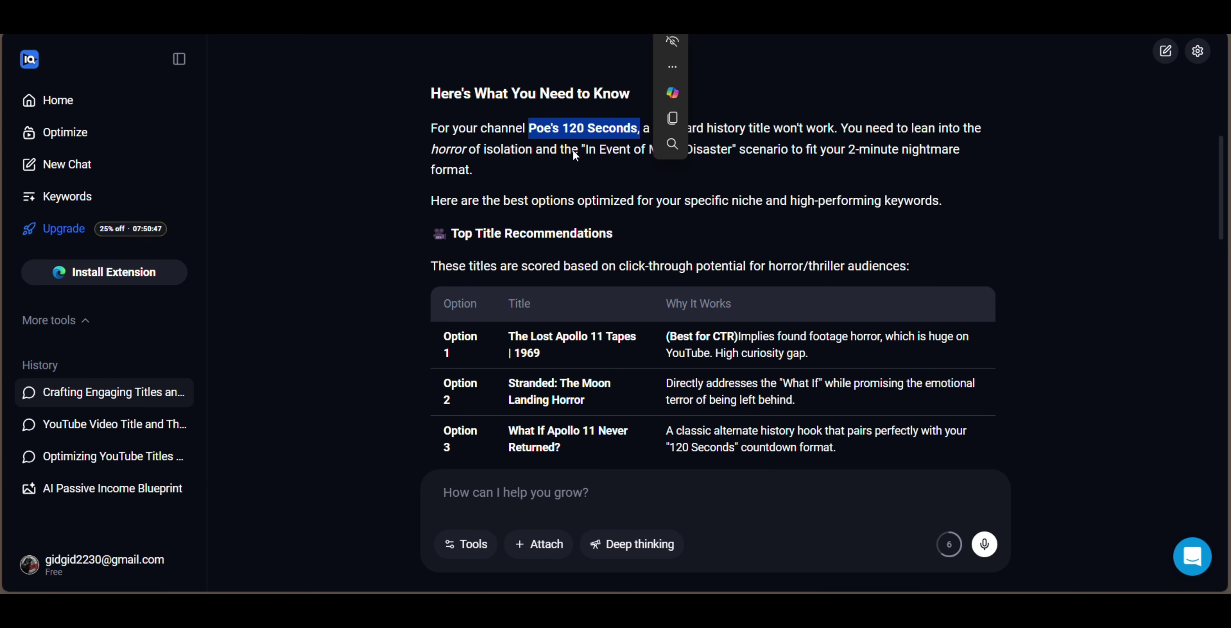
left_click(680, 140)
scroll(569, 180, "down", 4)
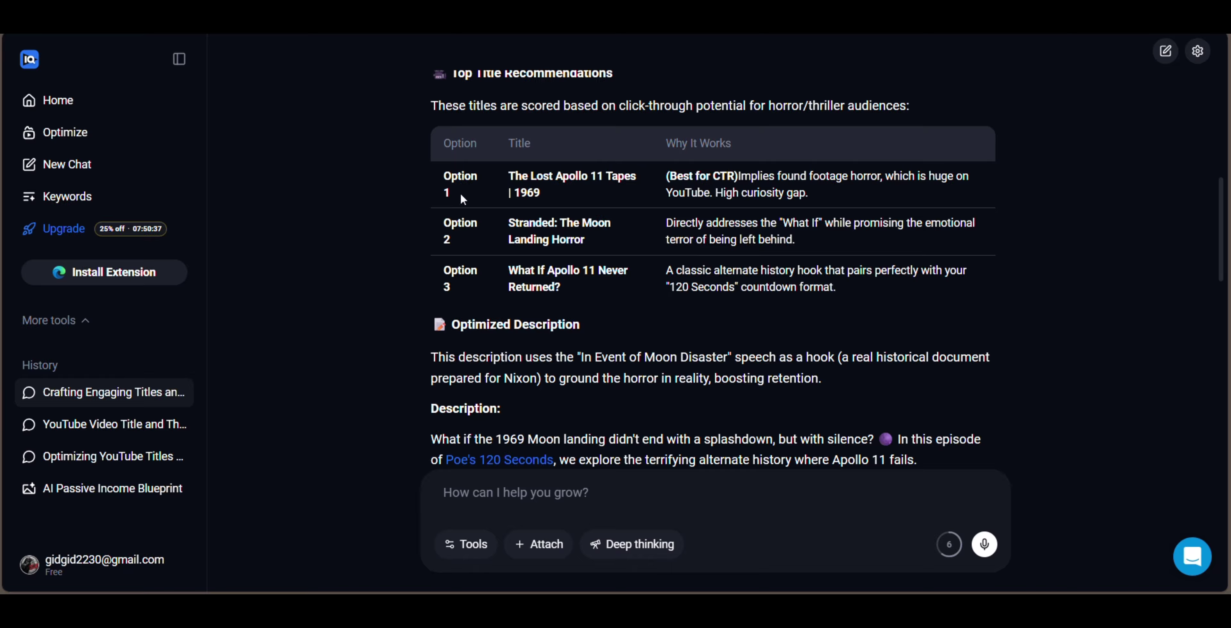
left_click_drag(508, 176, 563, 193)
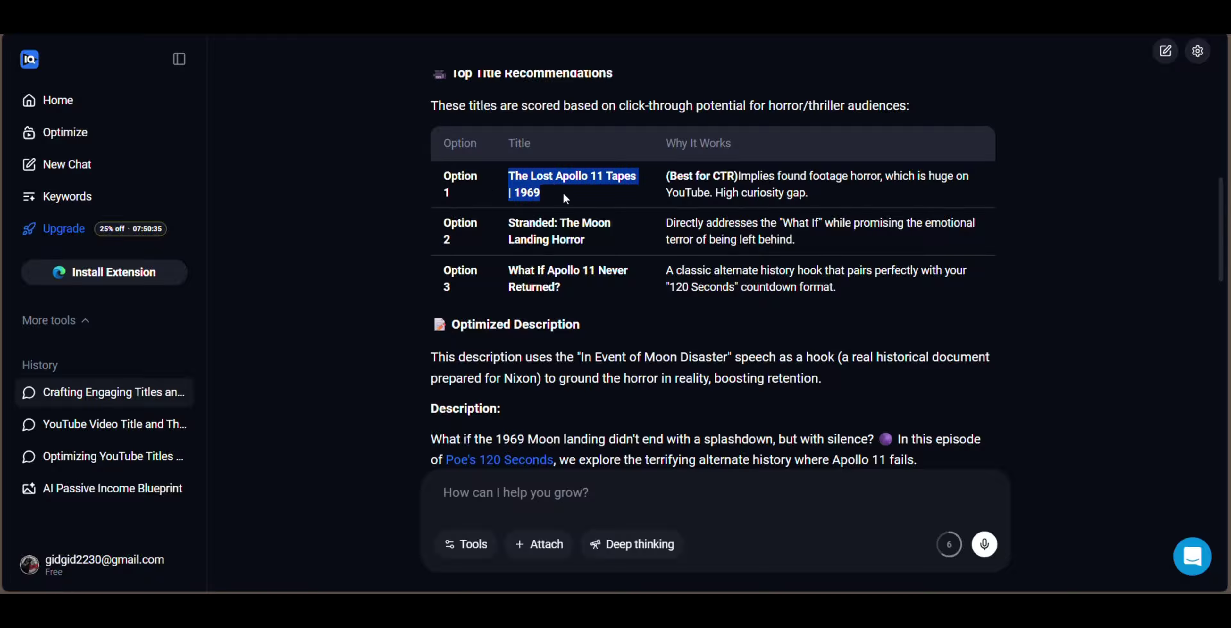
- Copy the recommended title "The Lost Apollo 11 Tapes | 1969" and highlight the opening of the optimized description
key("ctrl+c")
left_click(918, 182)
scroll(606, 249, "down", 2)
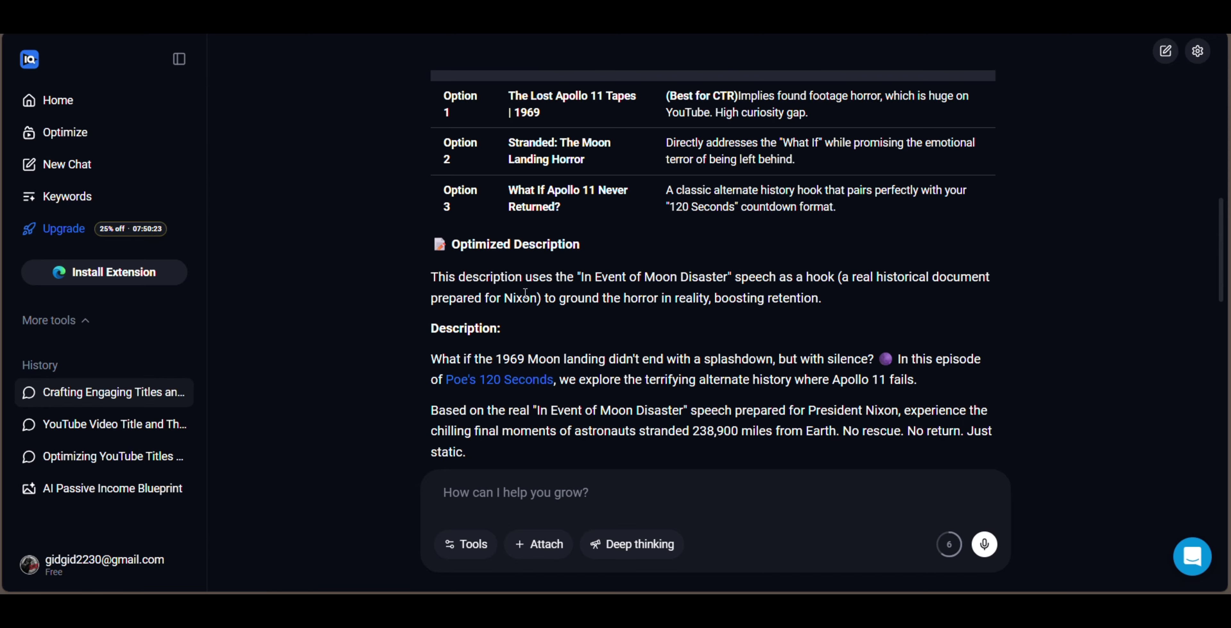
left_click_drag(539, 281, 873, 361)
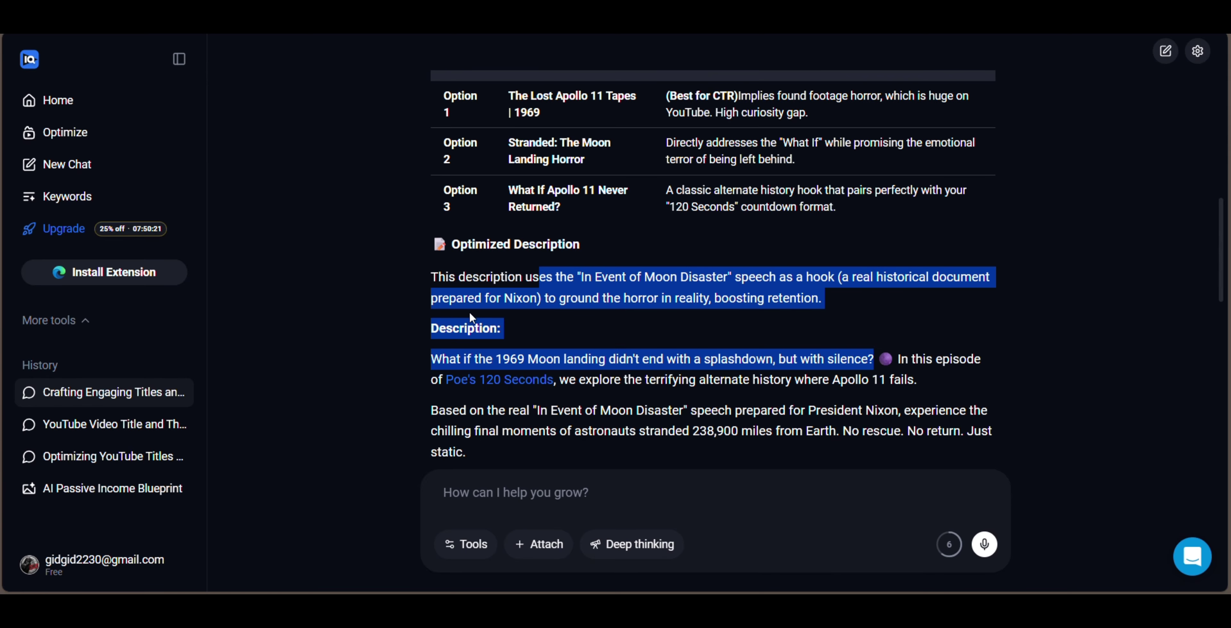
left_click_drag(472, 322, 596, 340)
- Examine the optimized description, its keywords and the thumbnail pro tip, rechecking the three title options
scroll(672, 359, "down", 5)
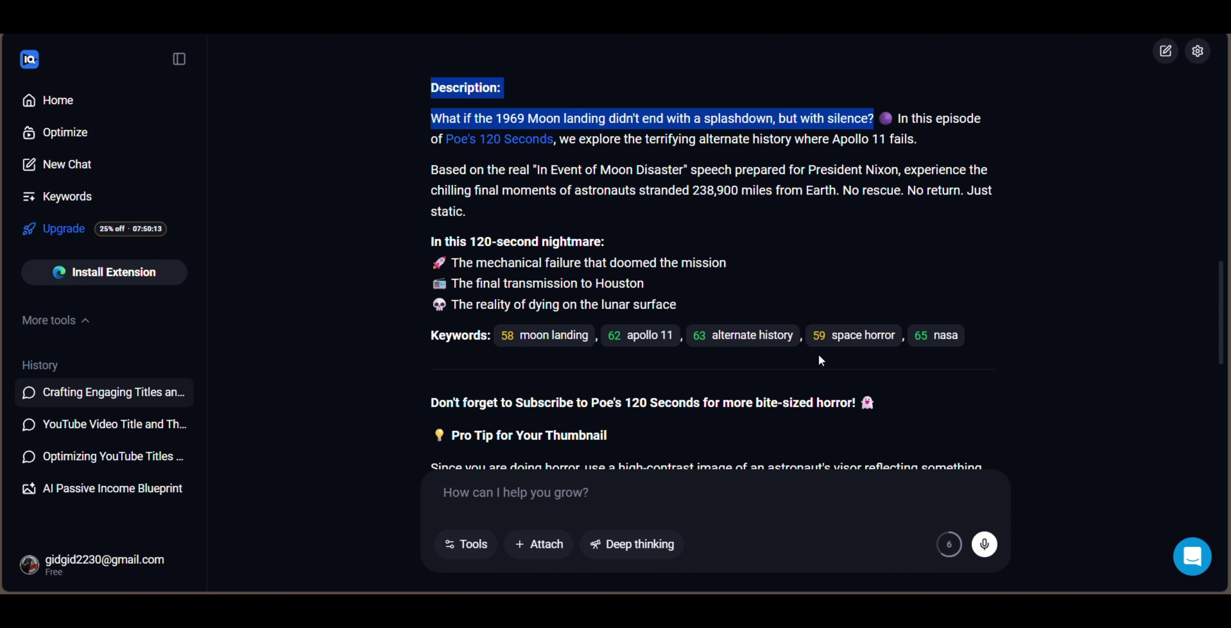
scroll(766, 349, "up", 2)
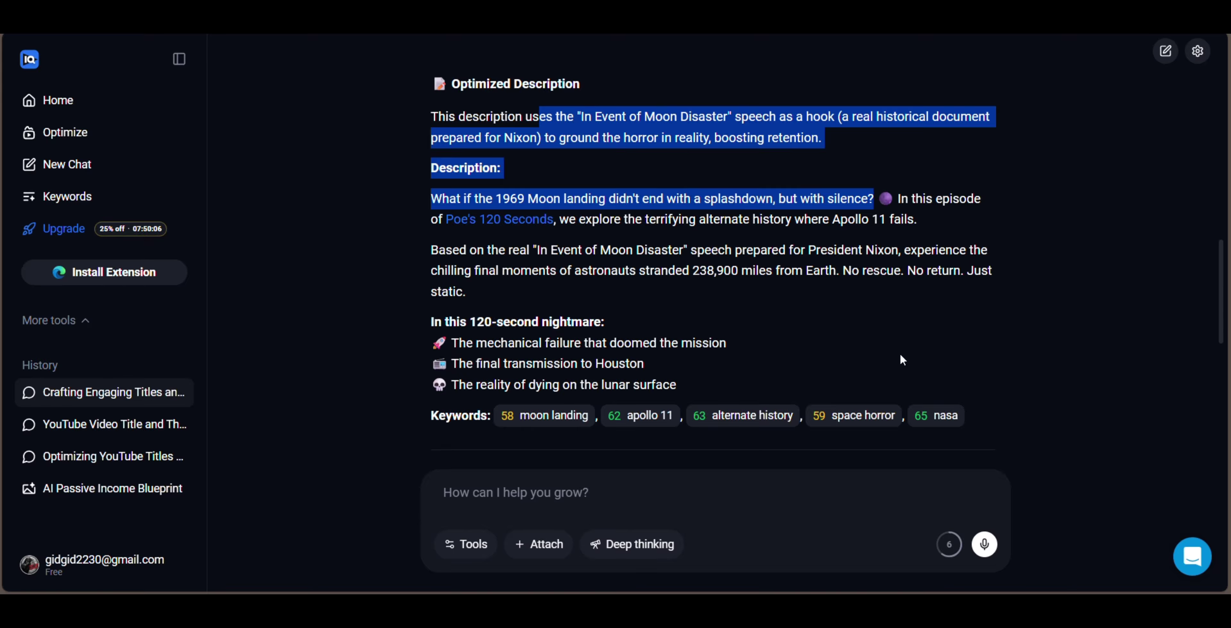
scroll(644, 355, "up", 2)
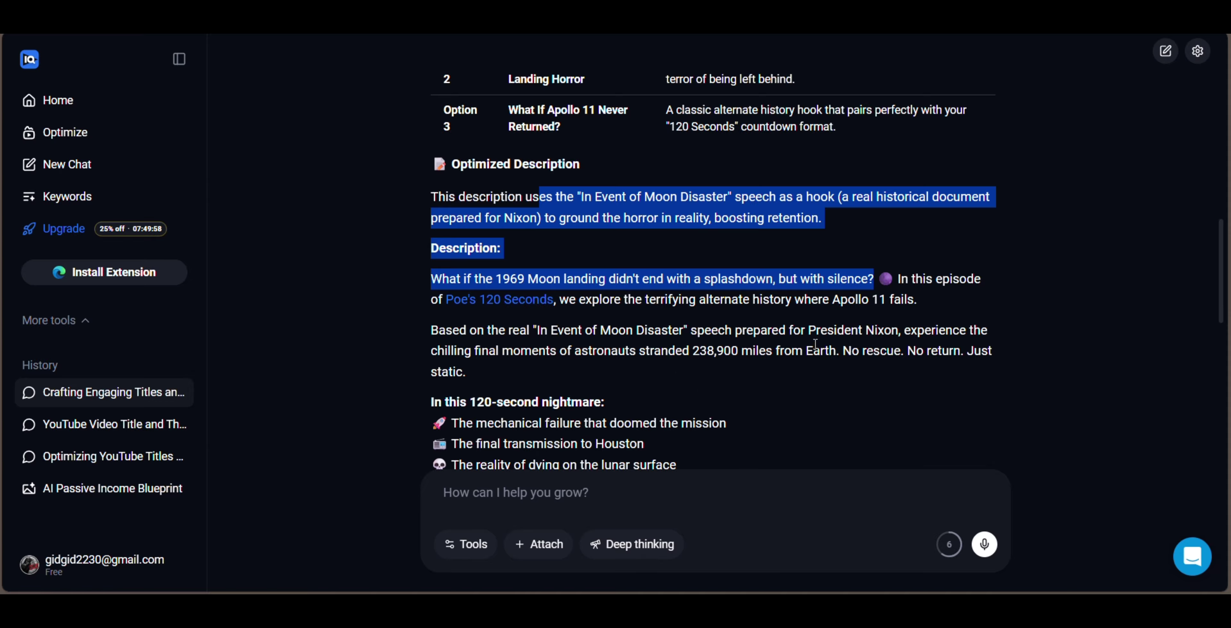
scroll(600, 254, "up", 3)
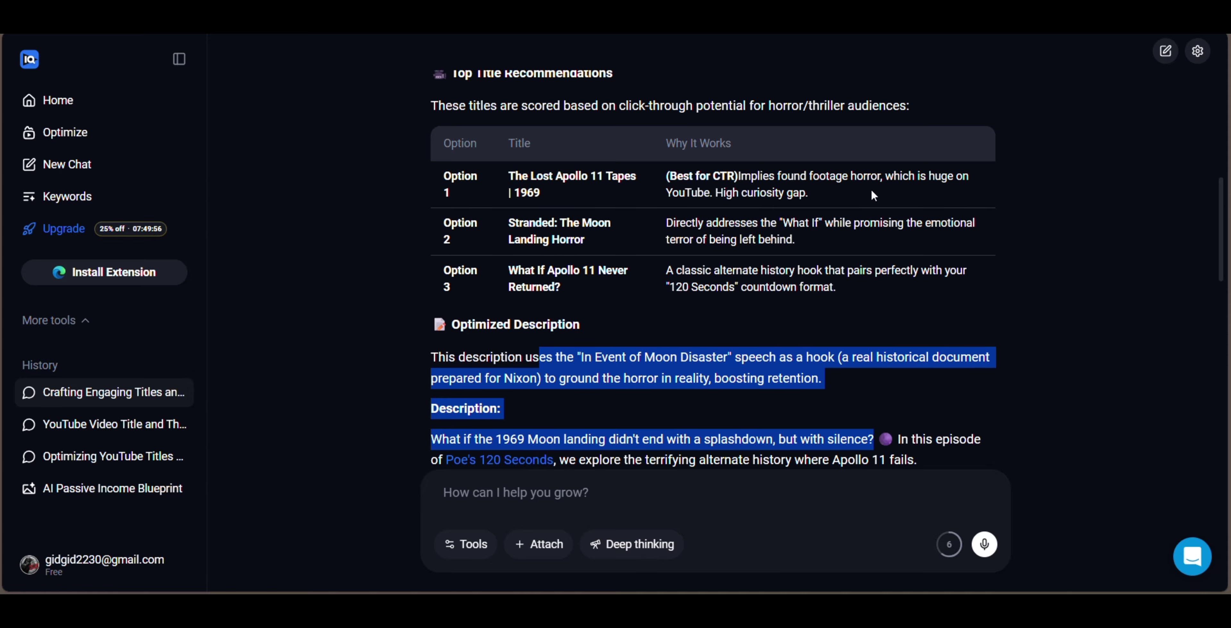
scroll(651, 343, "down", 2)
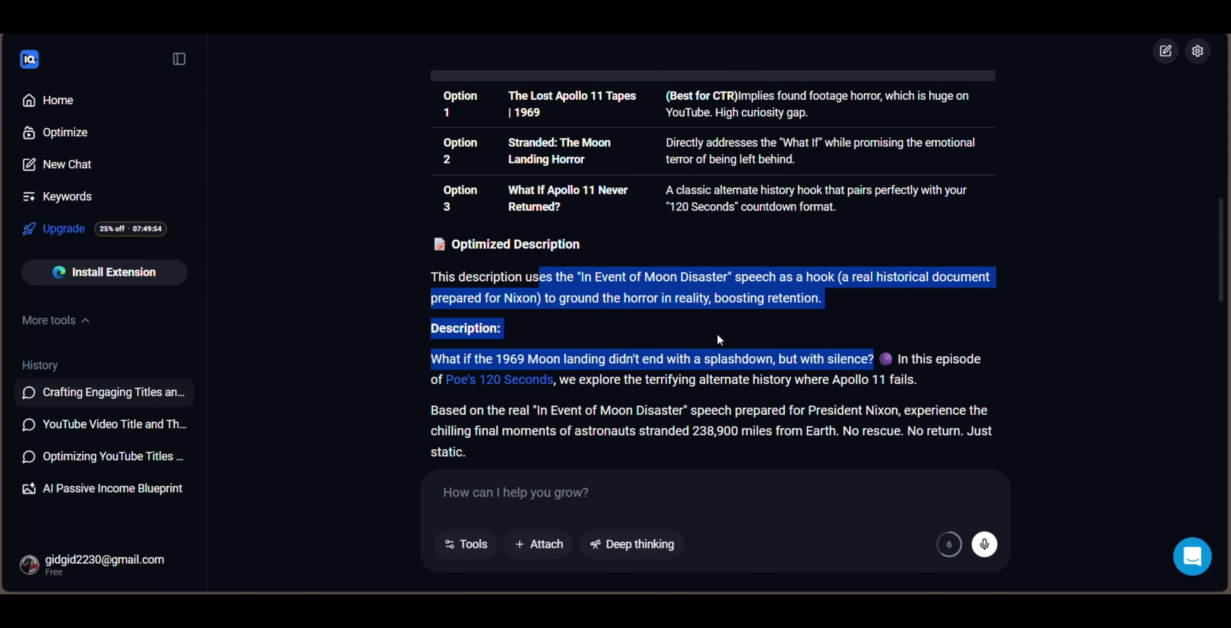
scroll(705, 346, "down", 2)
scroll(619, 368, "down", 2)
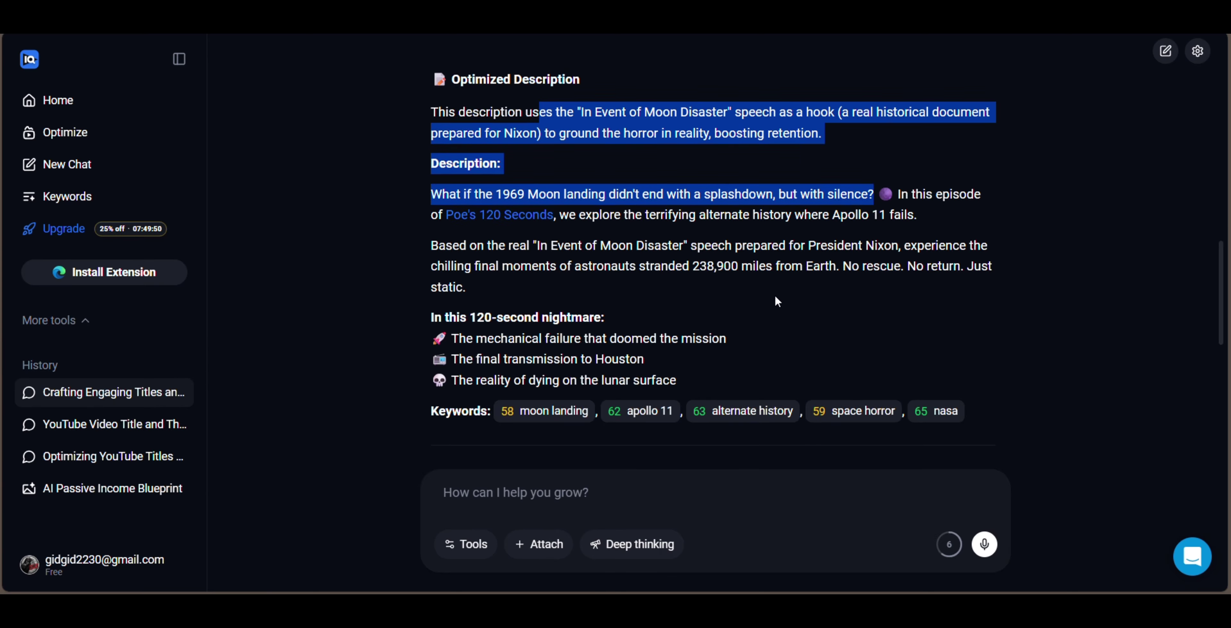
scroll(775, 296, "down", 4)
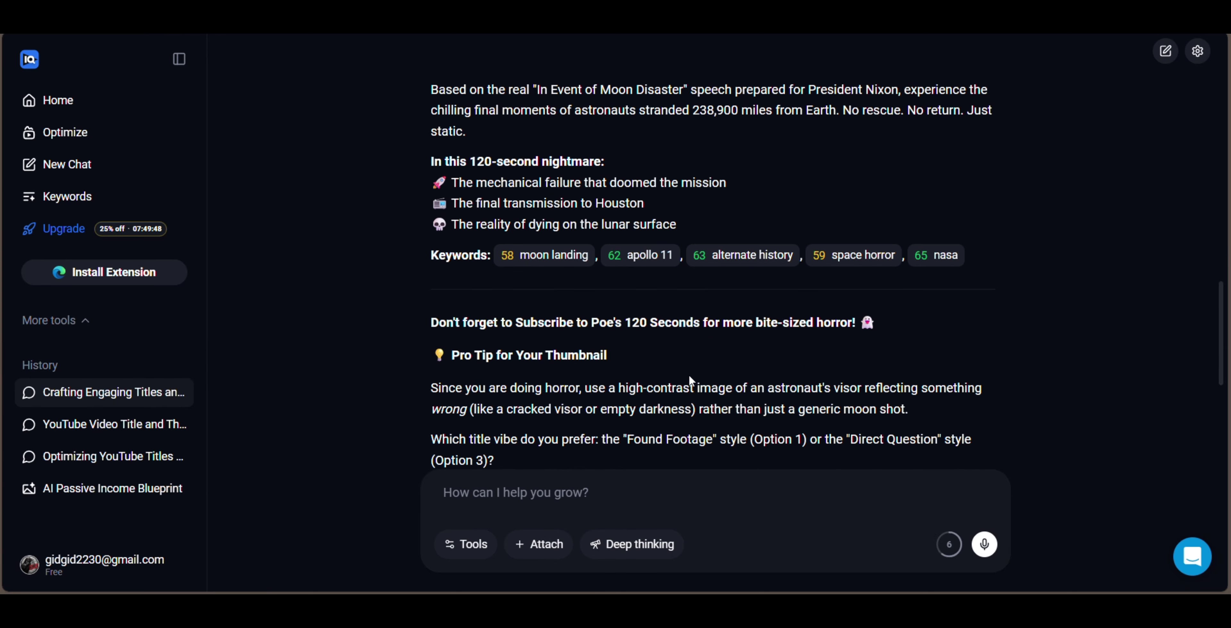
scroll(690, 377, "down", 4)
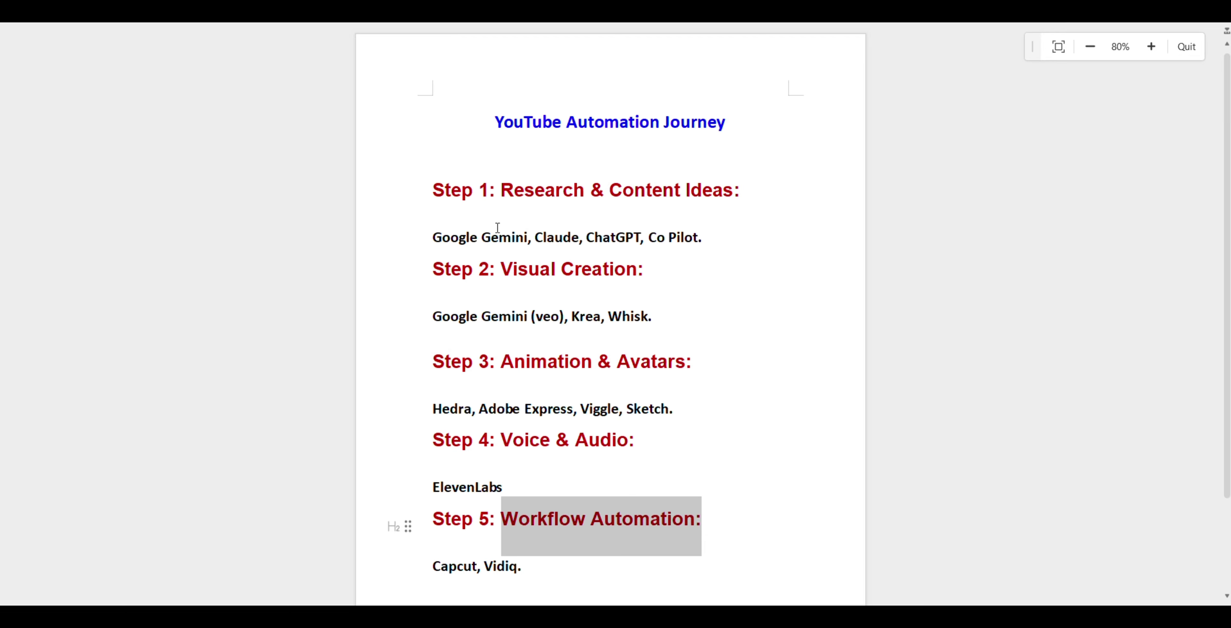
- Review the five steps and their listed tools in the "YouTube Automation Journey" document, highlighting the title through Step 4
left_click(433, 147)
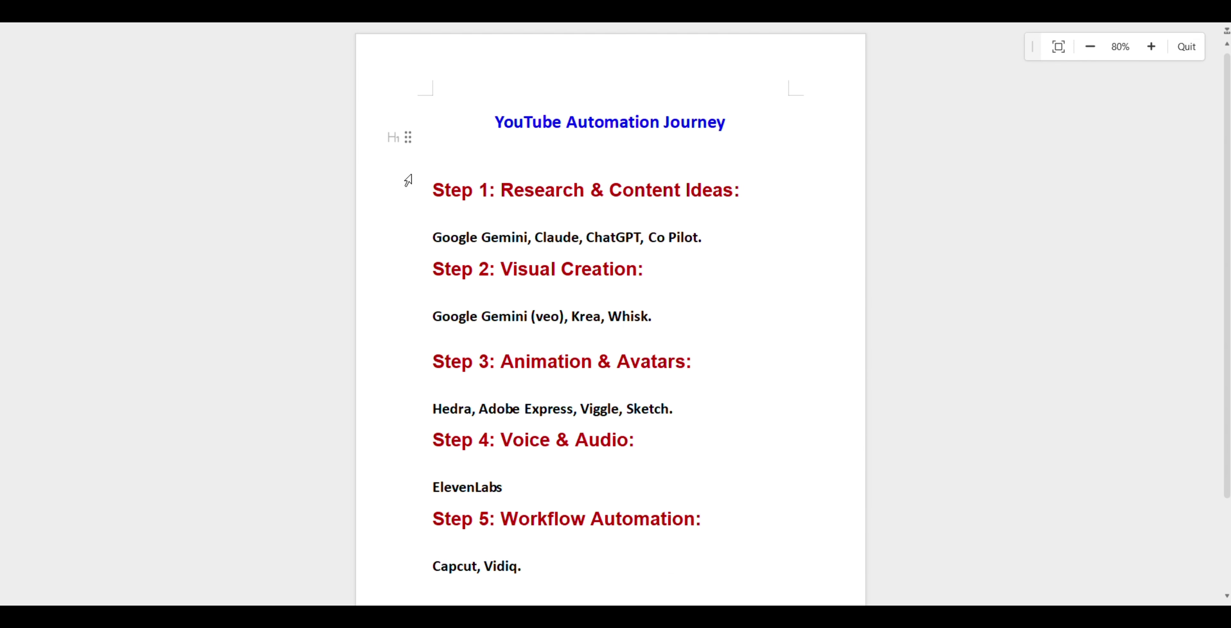
left_click_drag(409, 180, 779, 461)
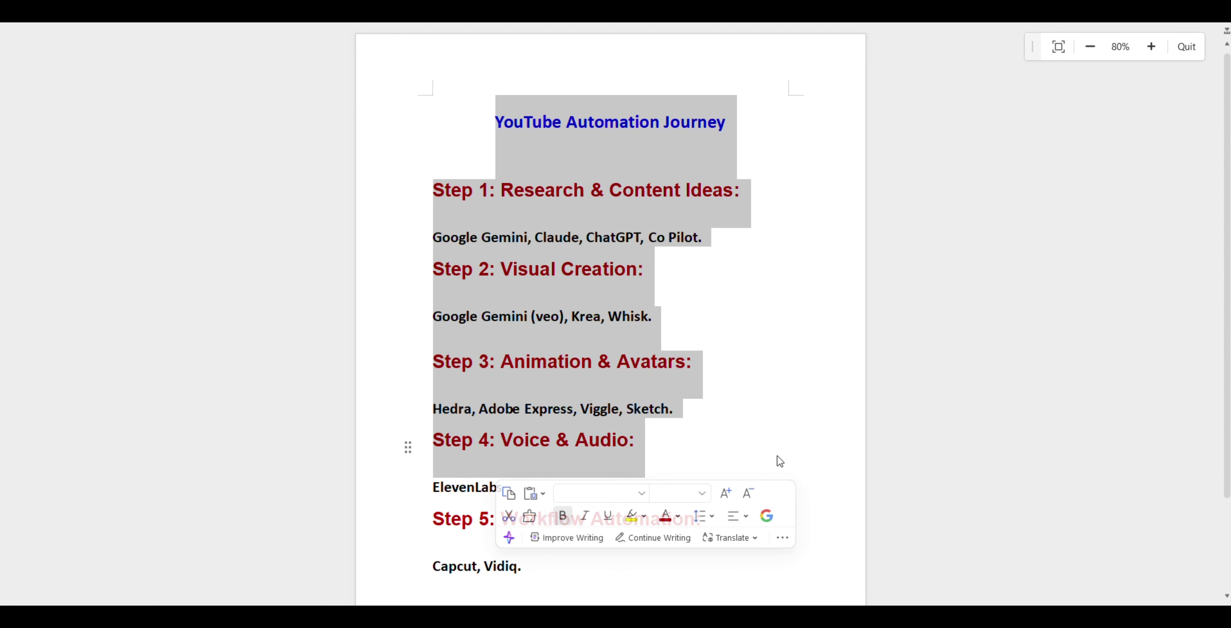
left_click(780, 415)
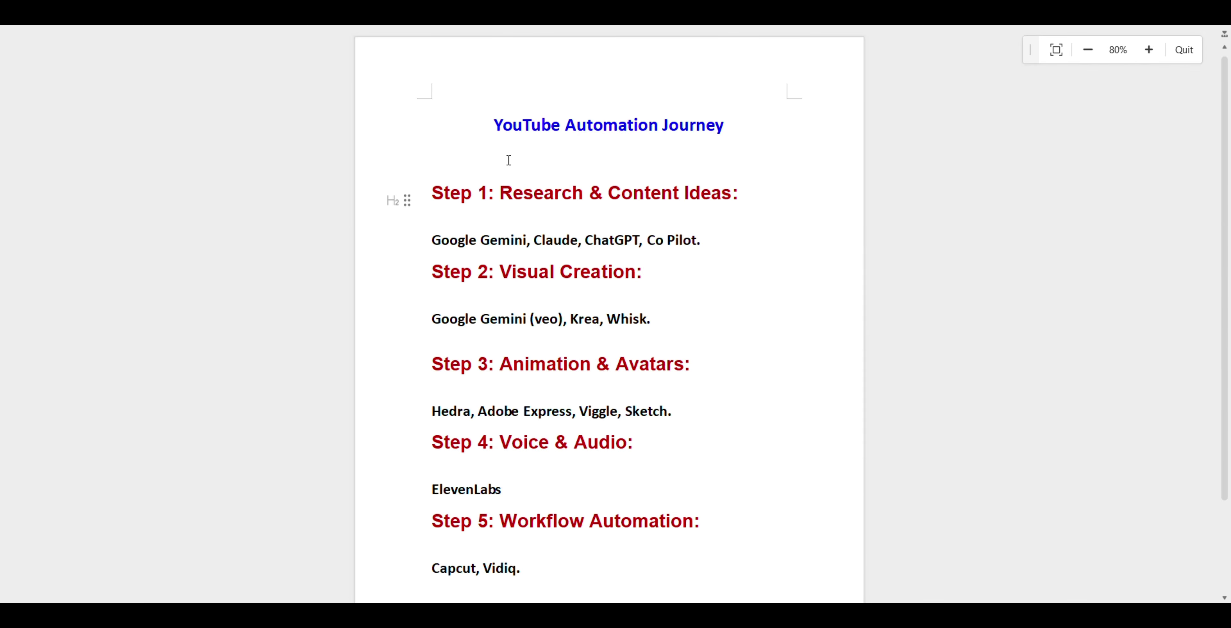
left_click_drag(433, 241, 544, 246)
left_click(701, 242)
left_click_drag(686, 412, 661, 414)
left_click(541, 489)
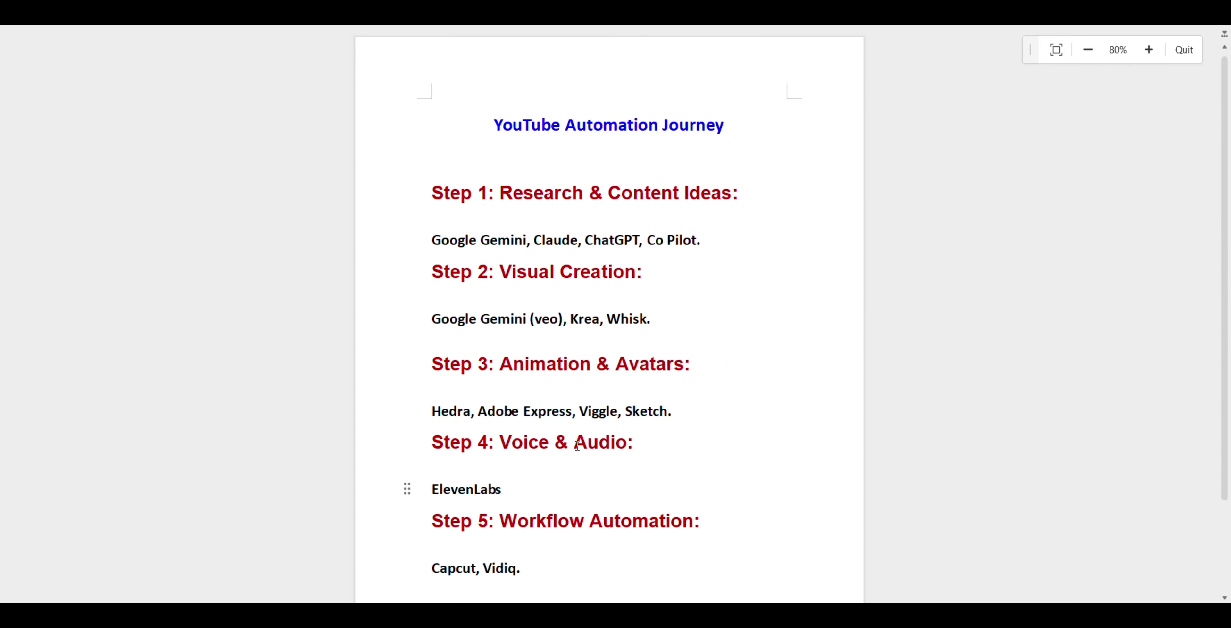